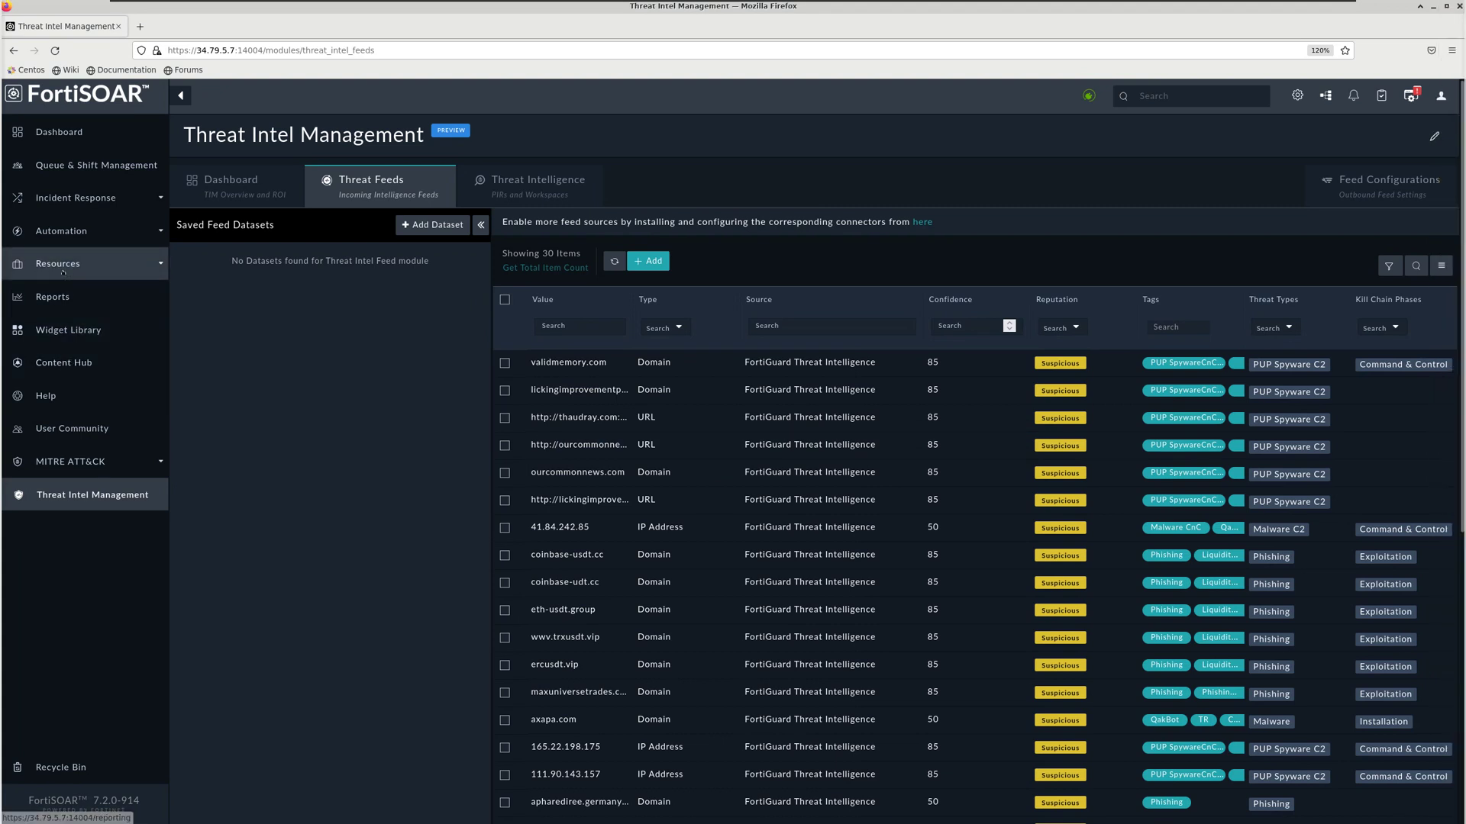
- From the Threat Feeds tab, expand the Automation section in the sidebar
left_click(115, 231)
- Trigger the Download and Create Latest IPv4 Indicators playbook in 00 - New Threat Hunting
left_click(76, 258)
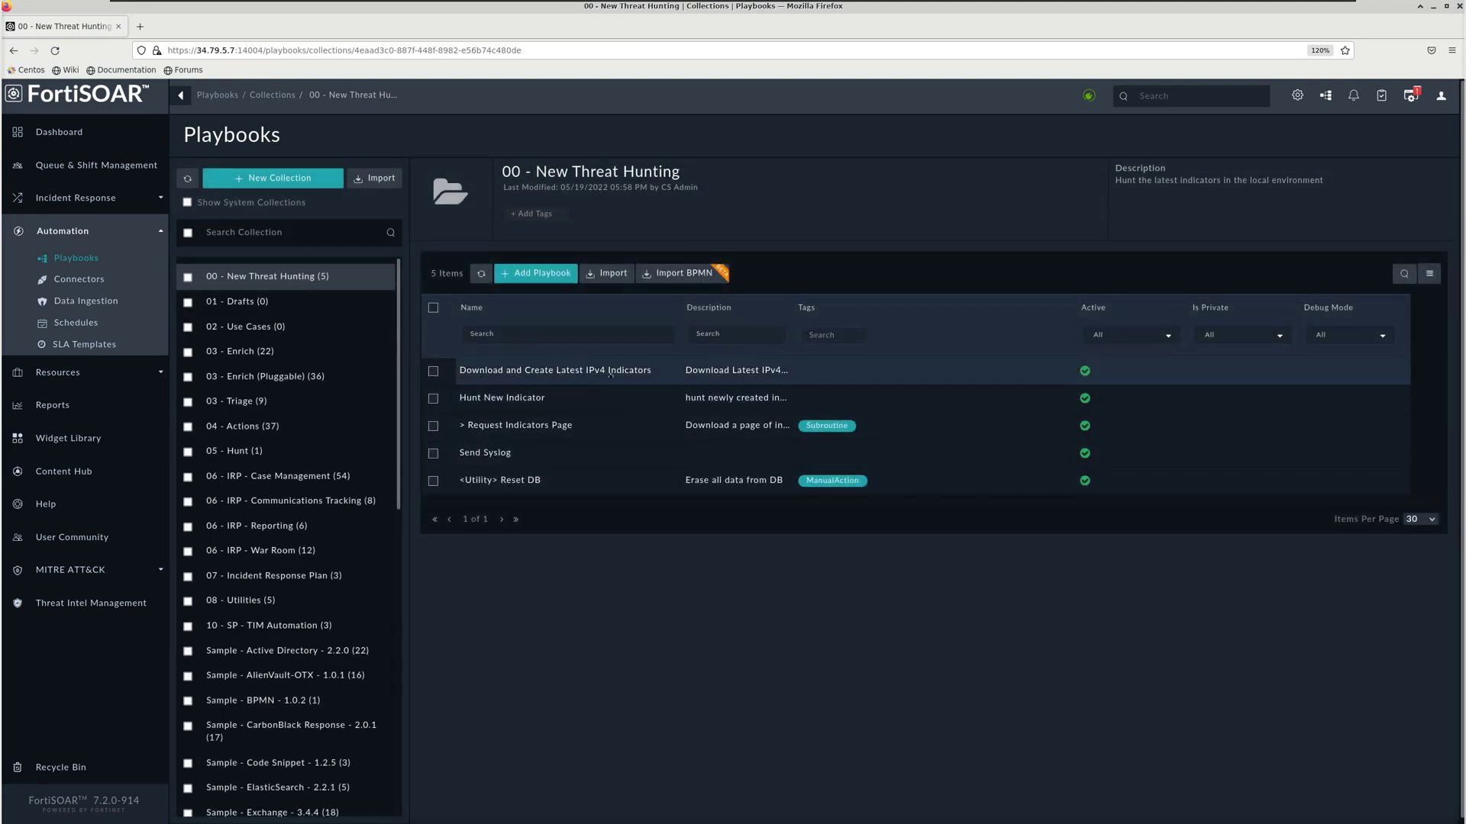
left_click(595, 370)
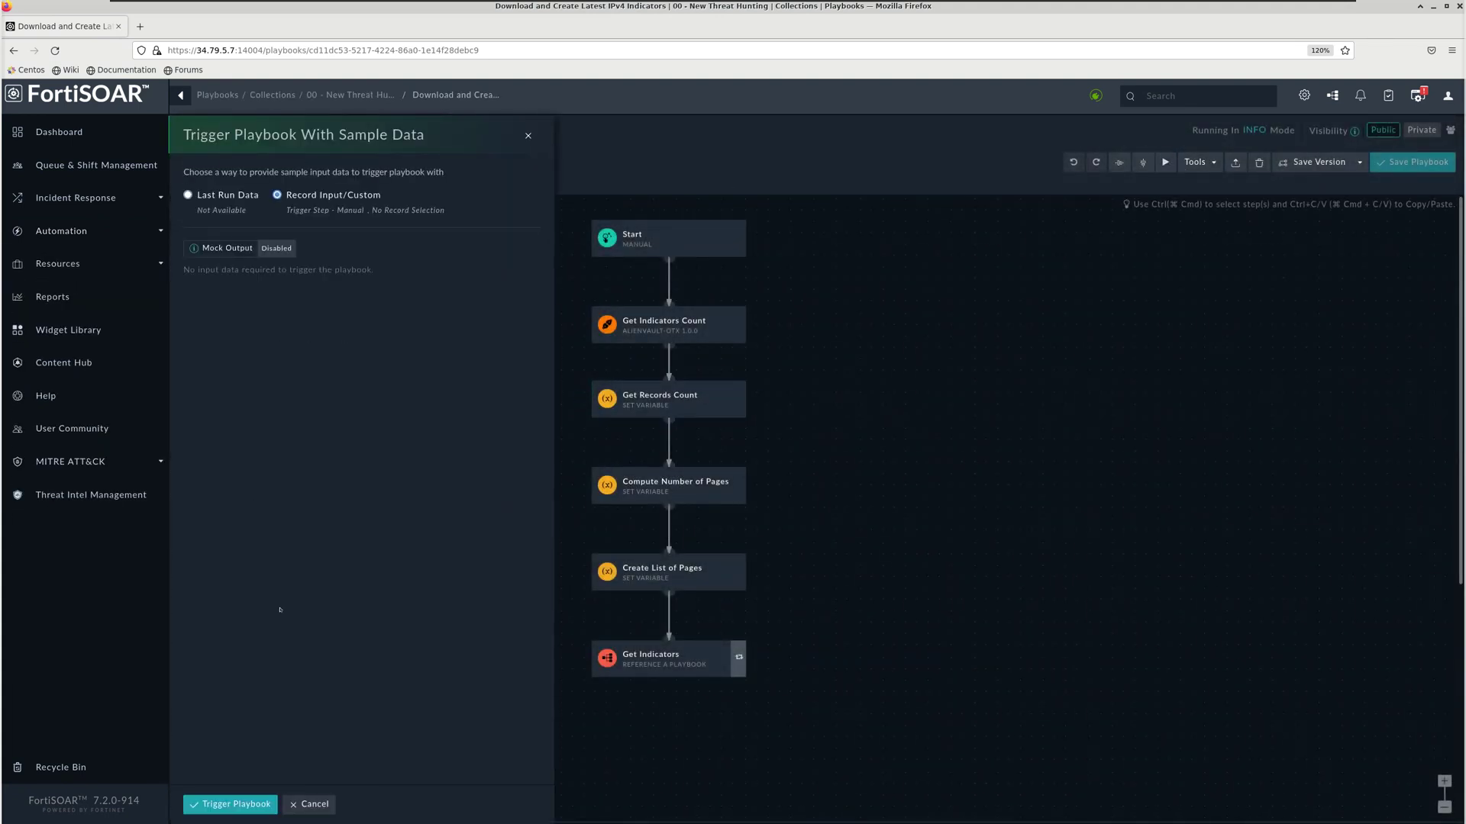
left_click(241, 805)
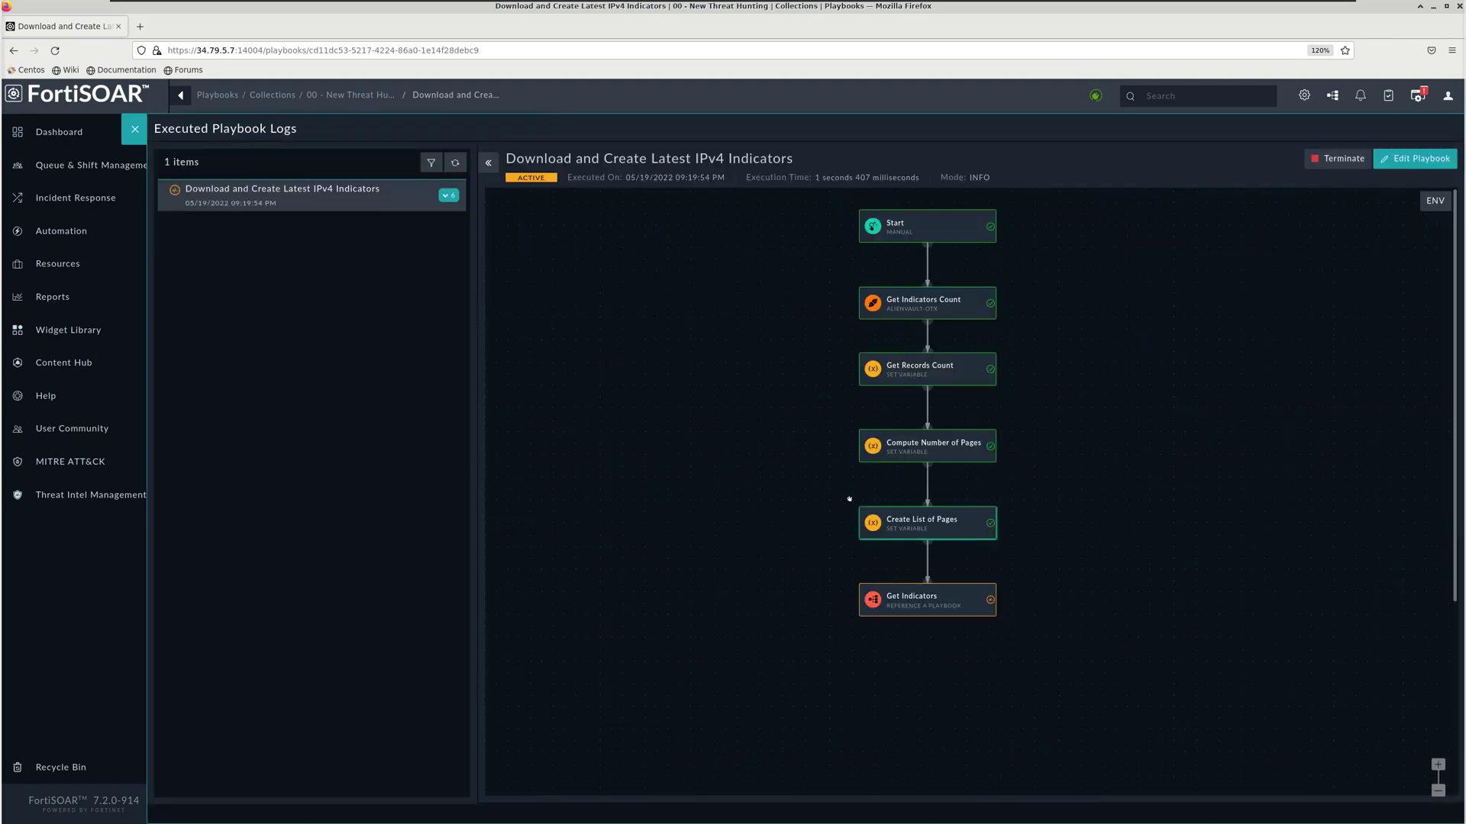
- Expand Get Indicators Count output to data > counts > results > 0 and select id through description
left_click(925, 303)
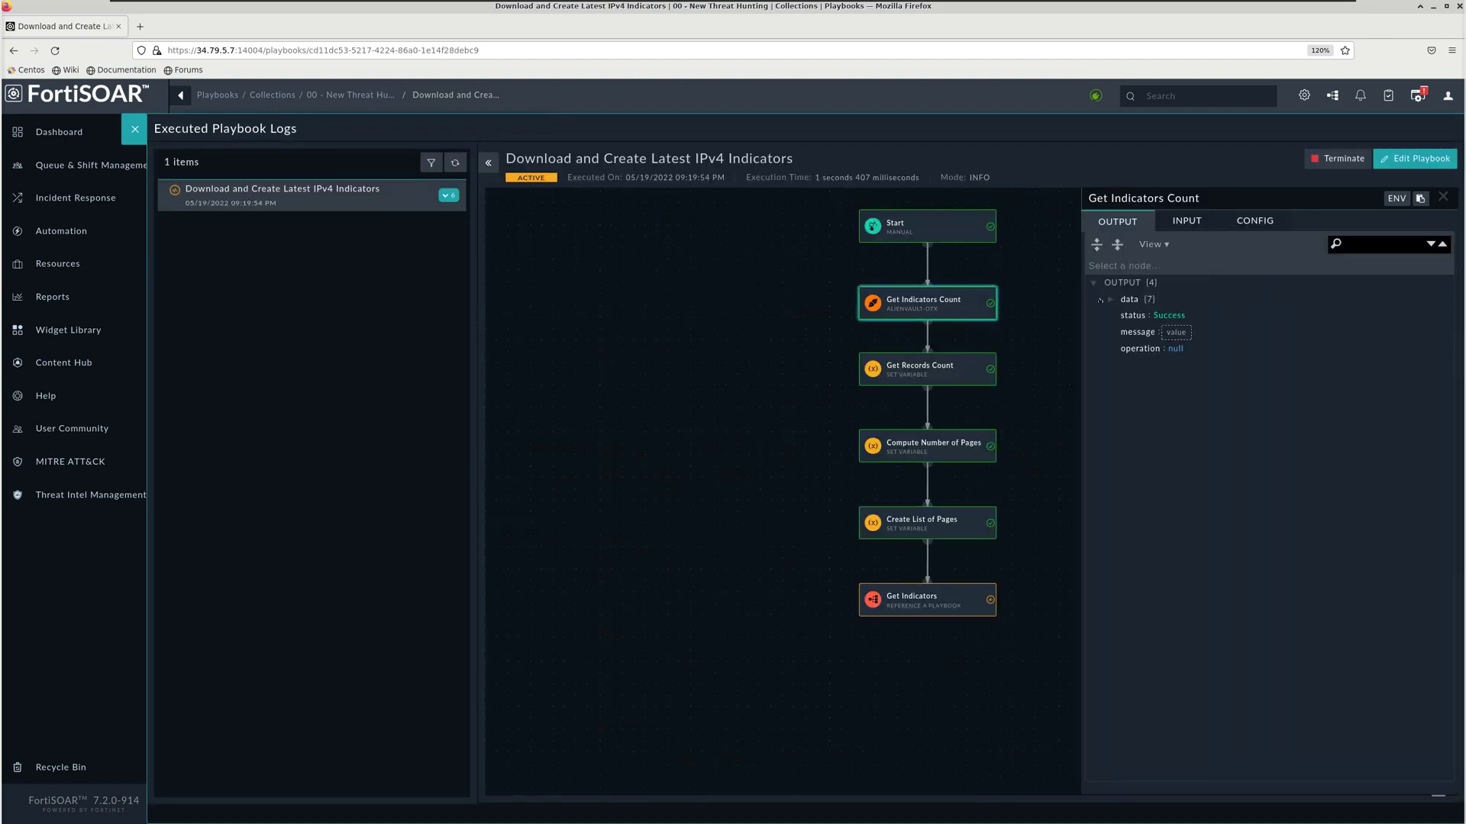
left_click(1107, 300)
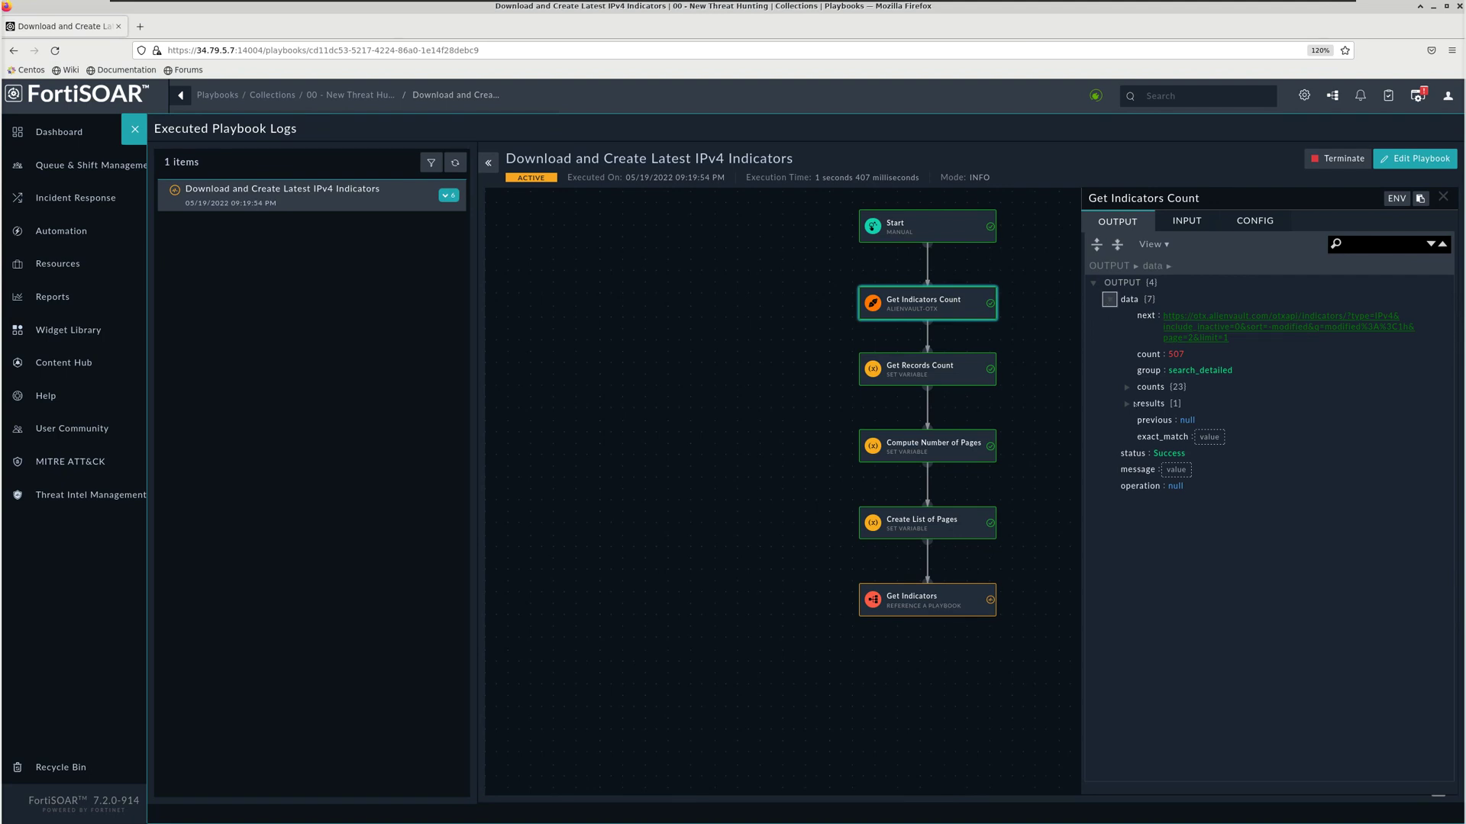
left_click(1126, 387)
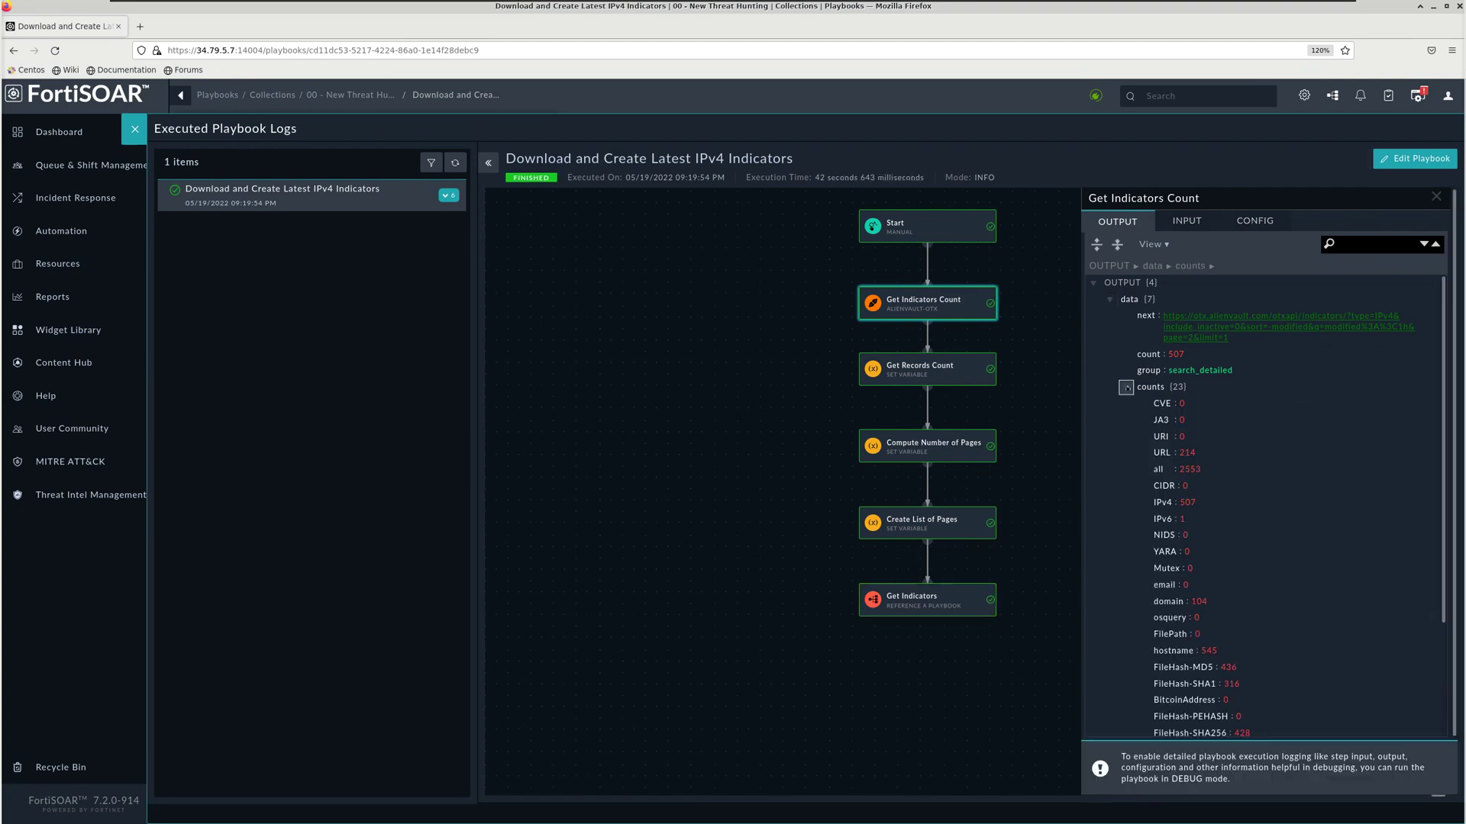
left_click(1126, 404)
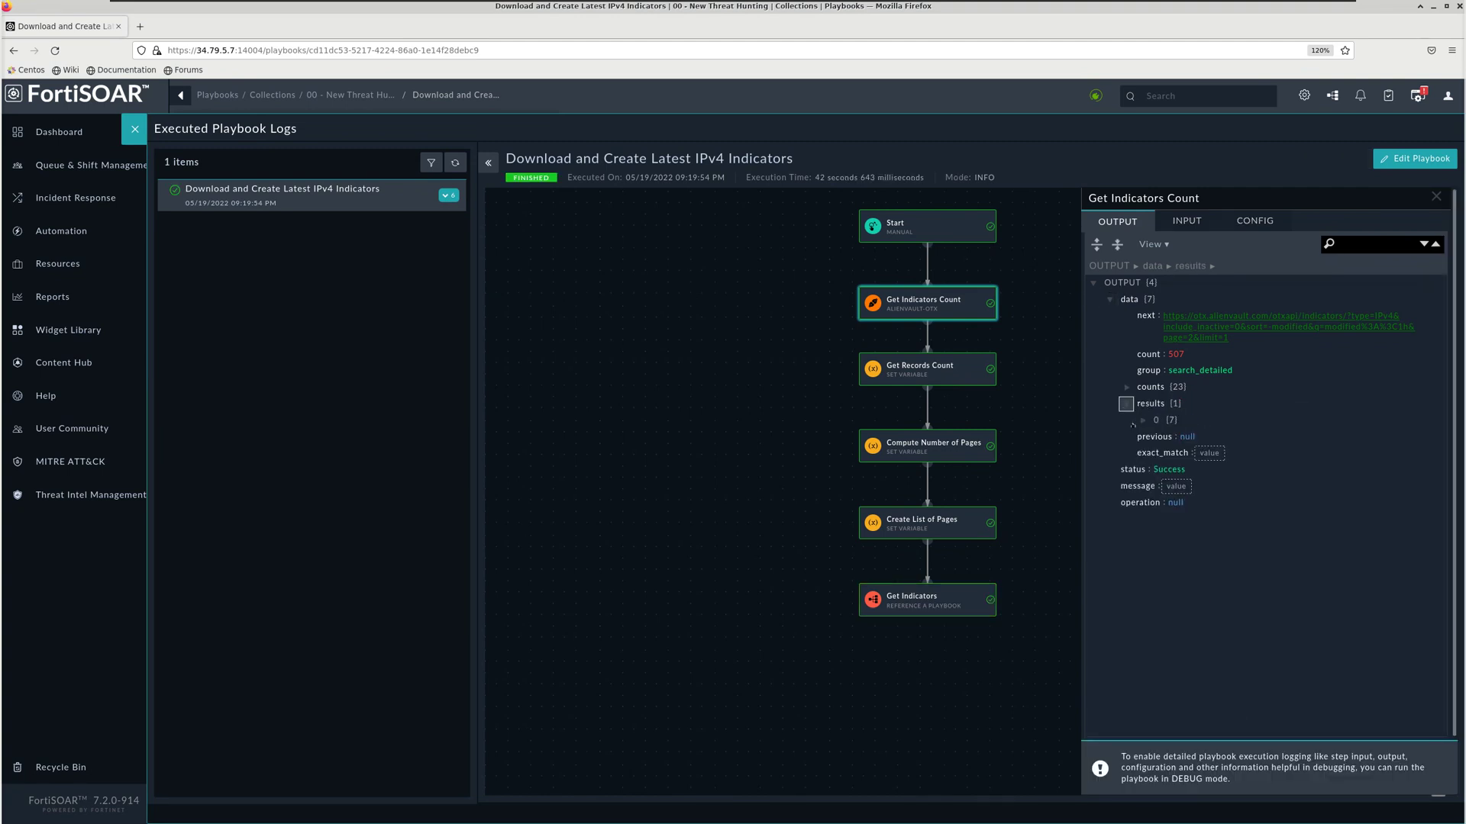
left_click(1142, 421)
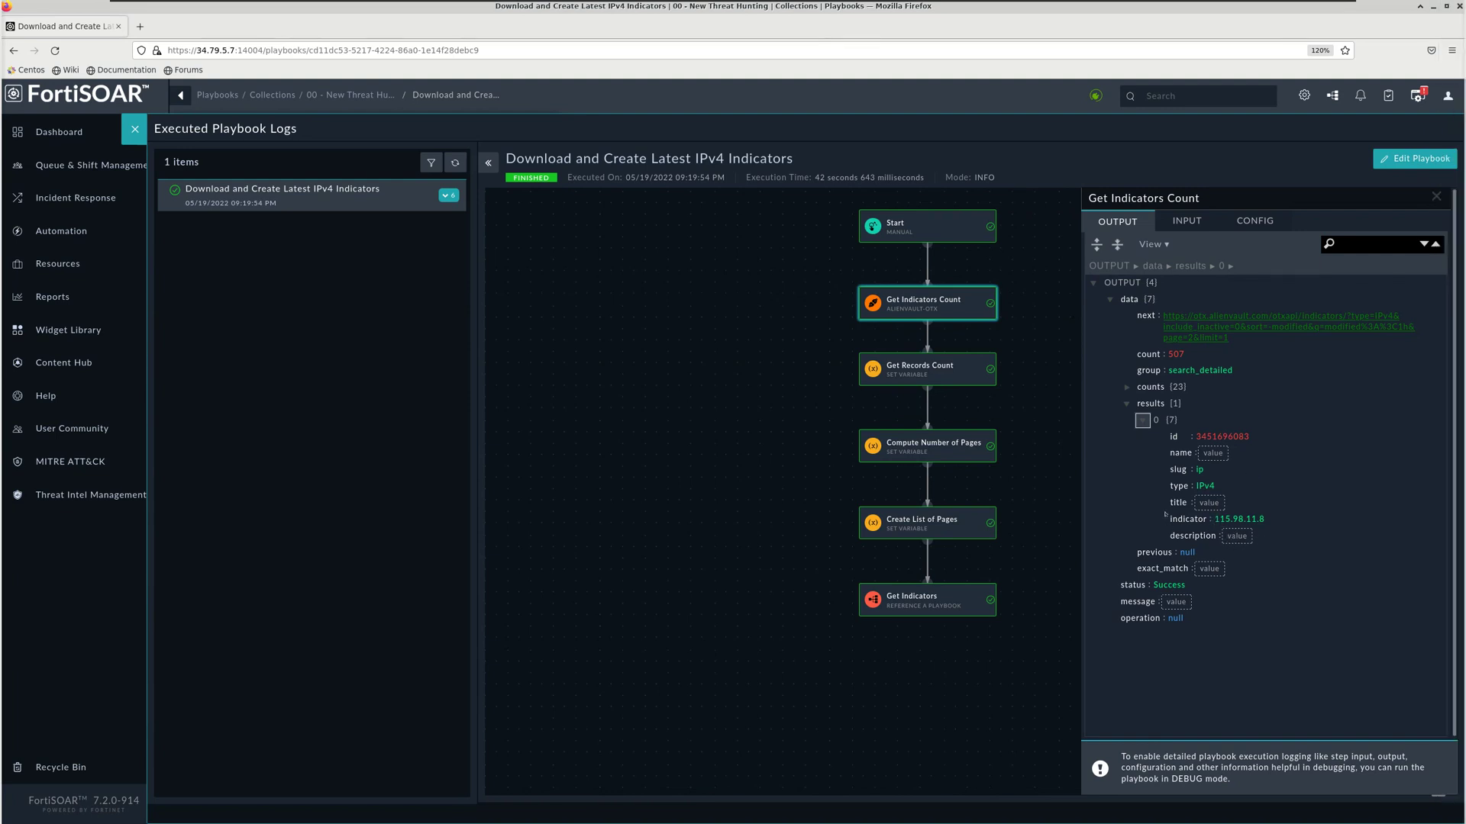
left_click_drag(1165, 438, 1242, 538)
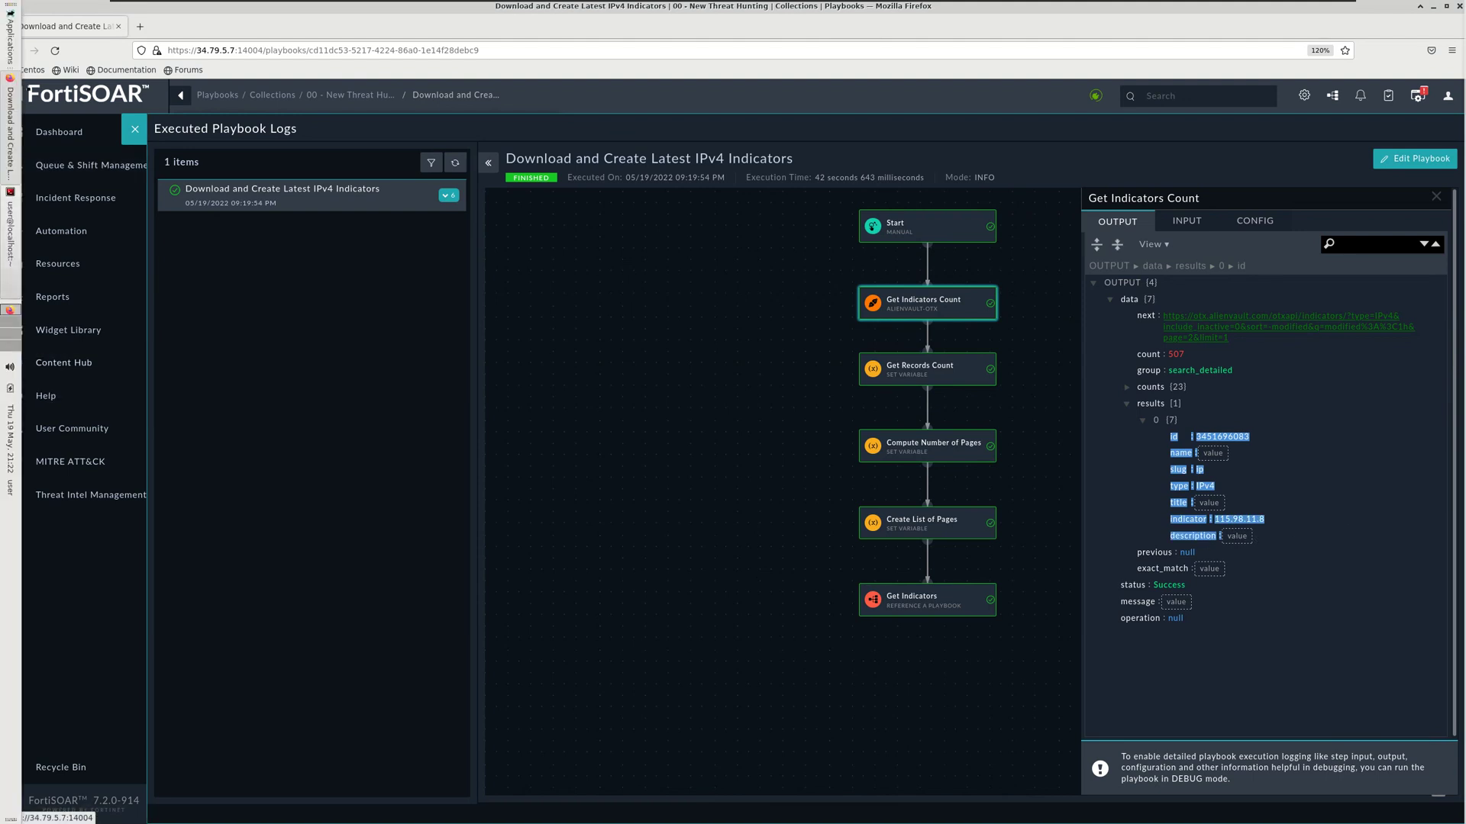
- Paste the copied first-result fields into ouput_schema.txt in Visual Studio Code
left_click(10, 15)
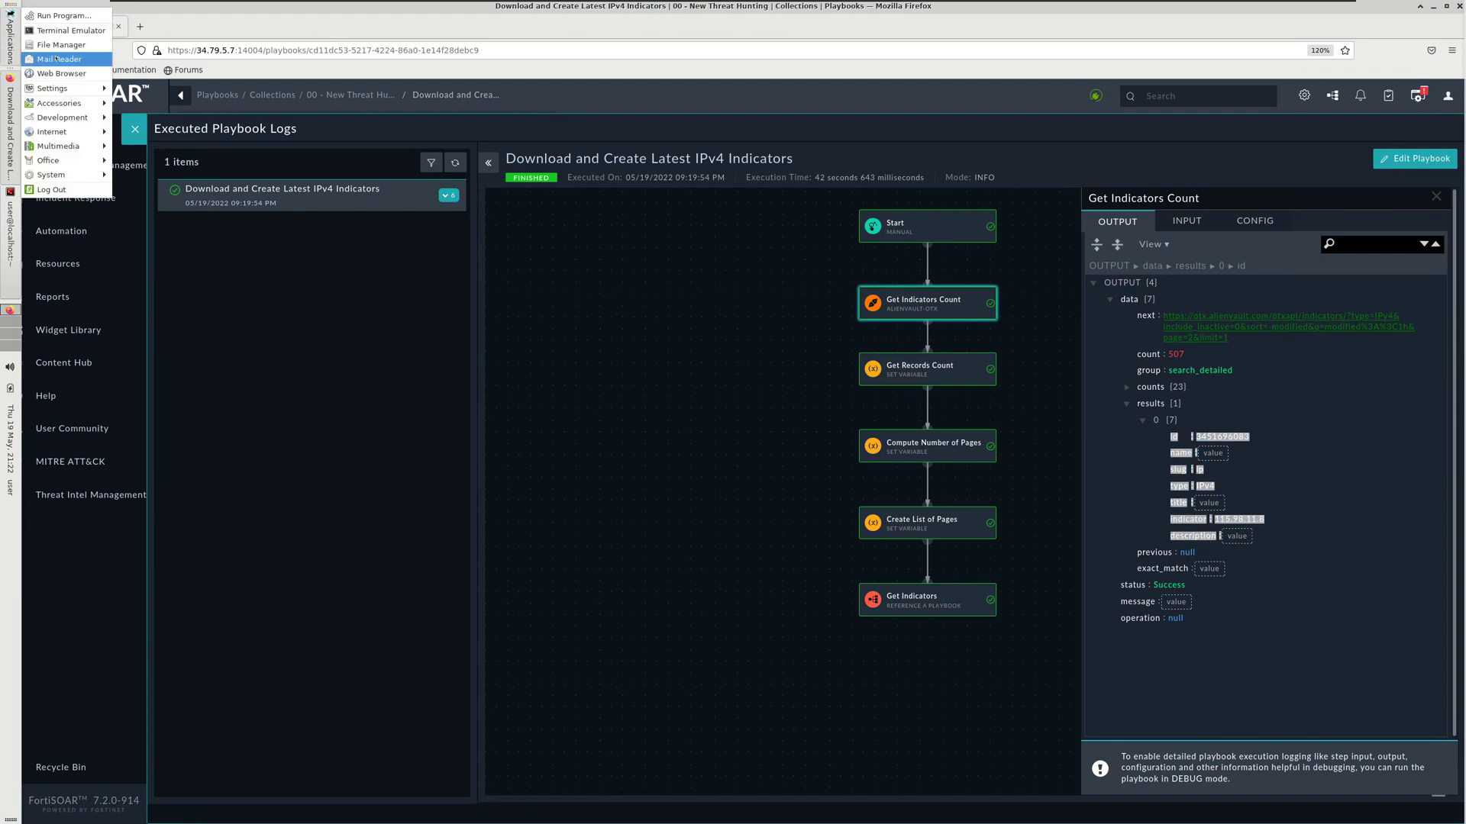
mouse_move(53, 164)
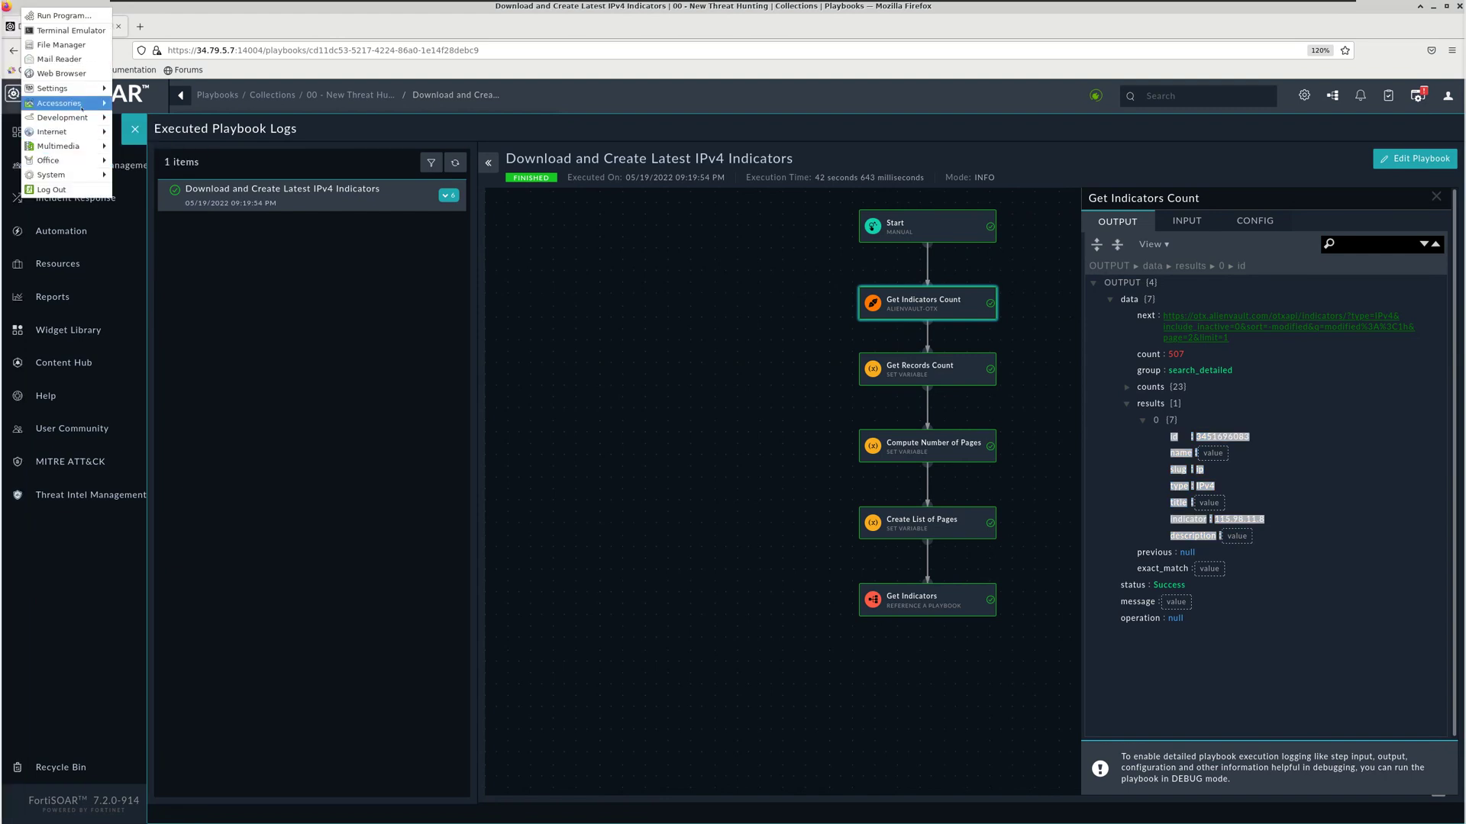
left_click(129, 119)
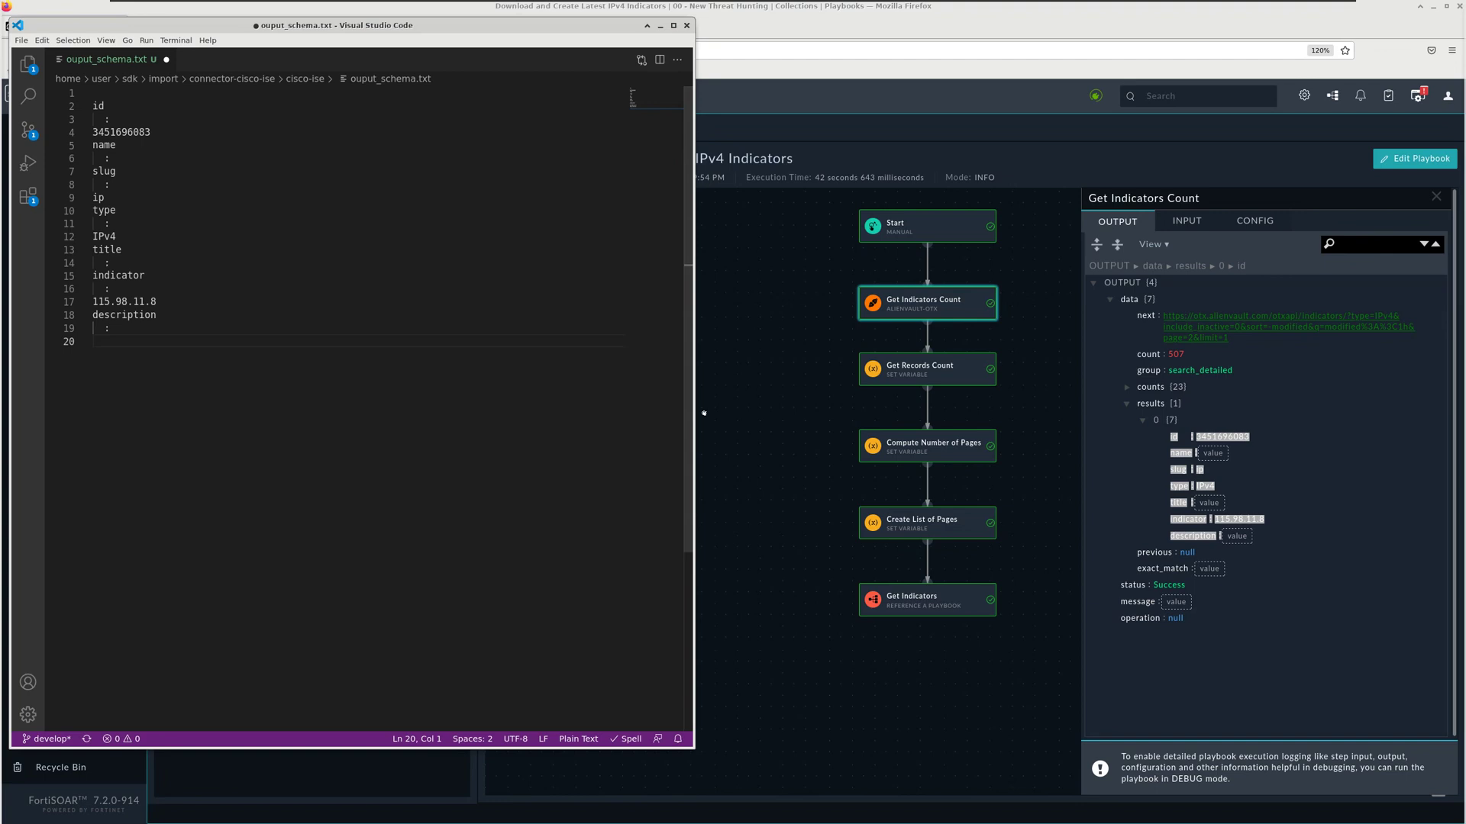
left_click(749, 412)
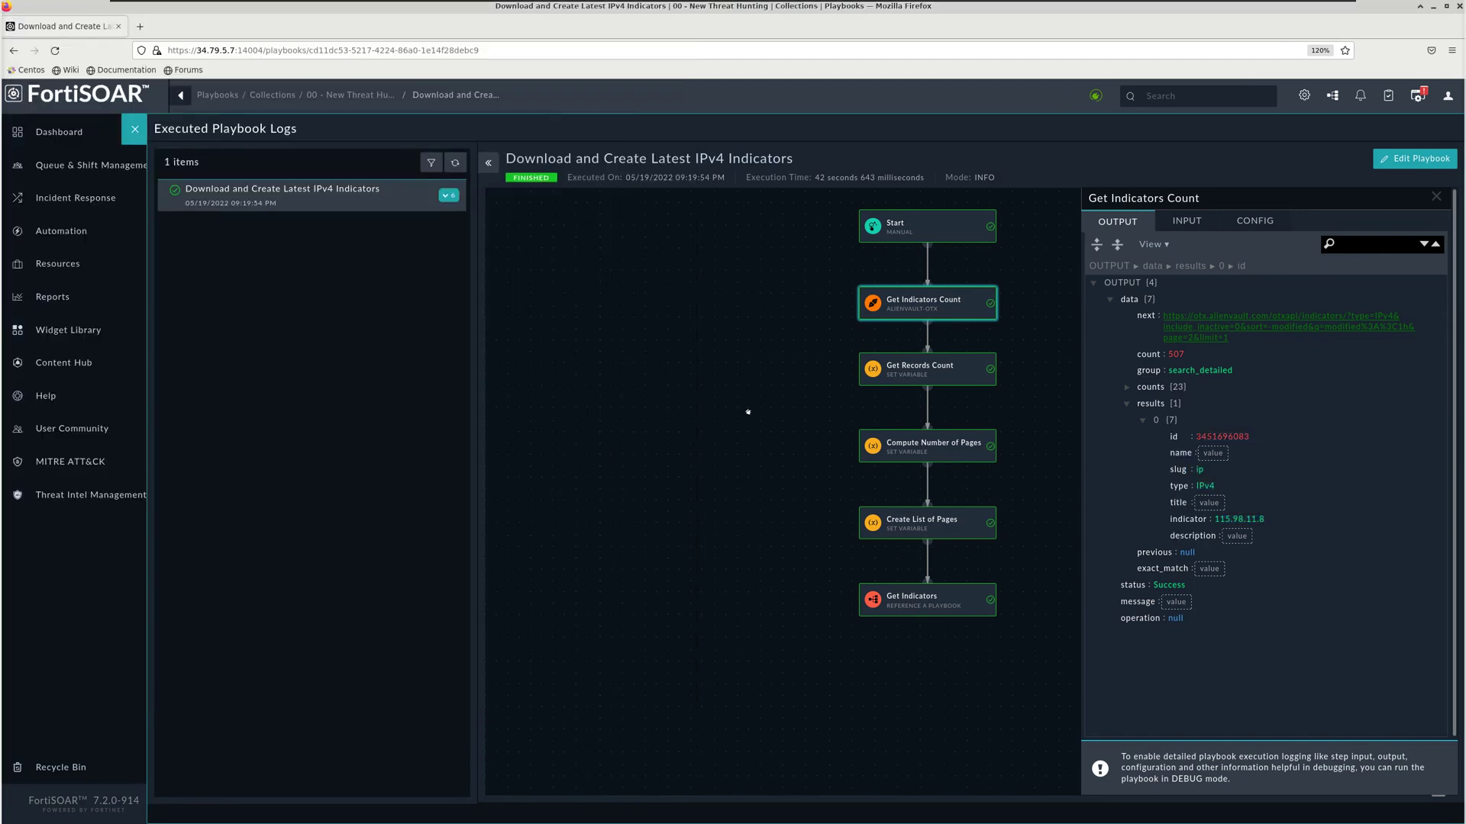
- Inspect the Get Indicators step's loop settings without changes, then return to 00 - New Threat Hunting
left_click(135, 129)
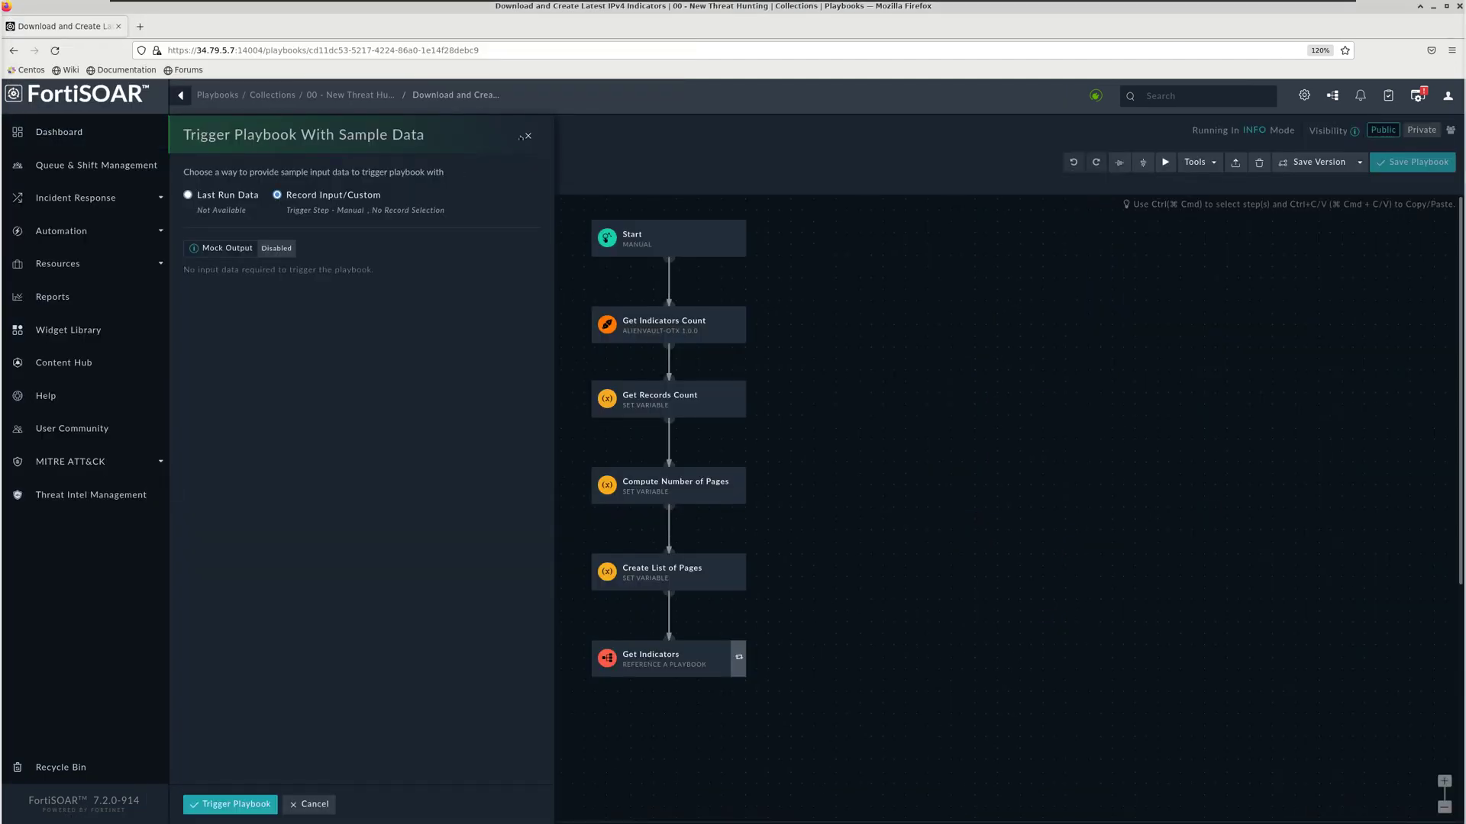
left_click(526, 135)
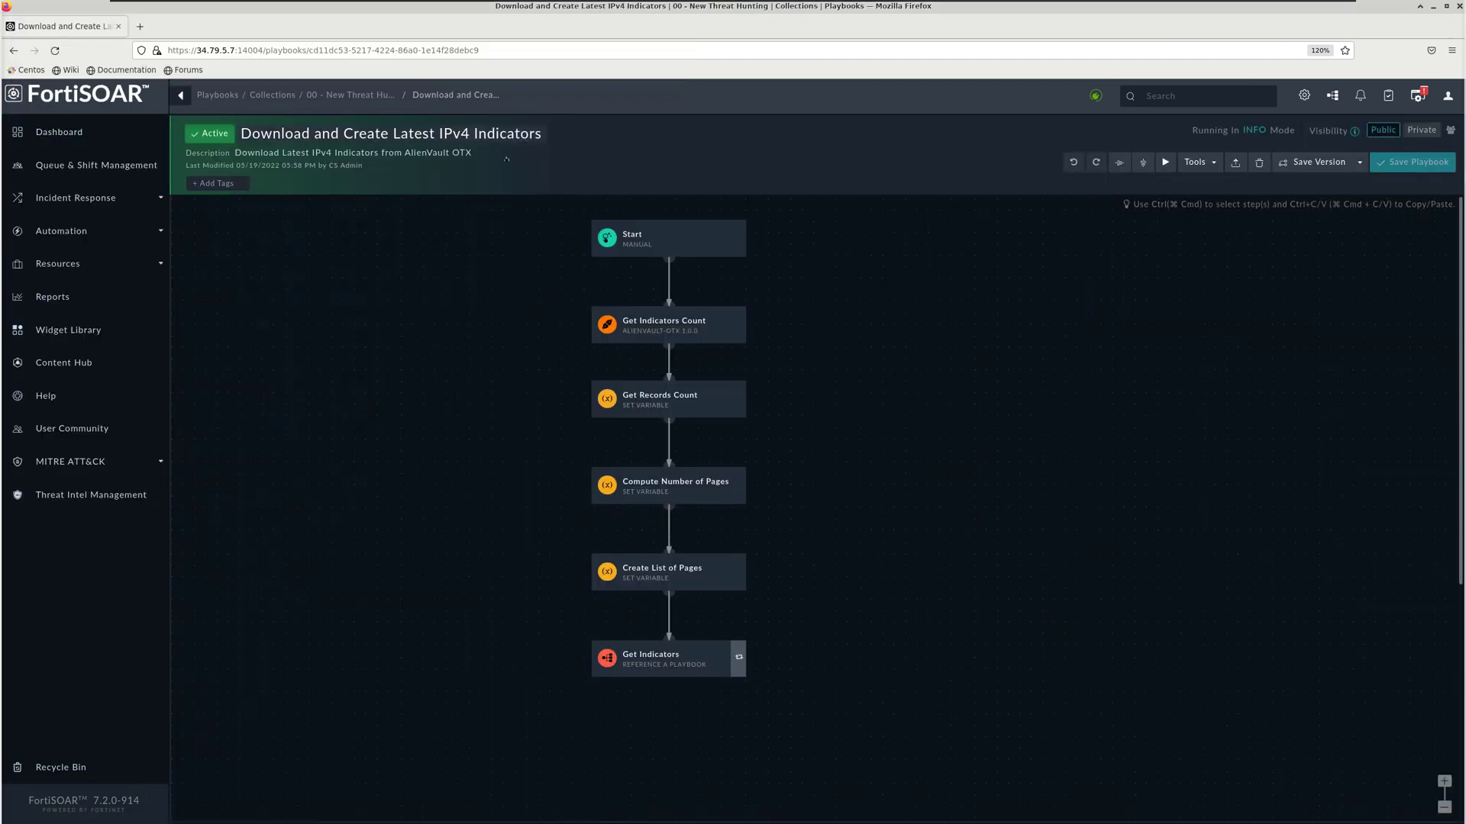
left_click(668, 671)
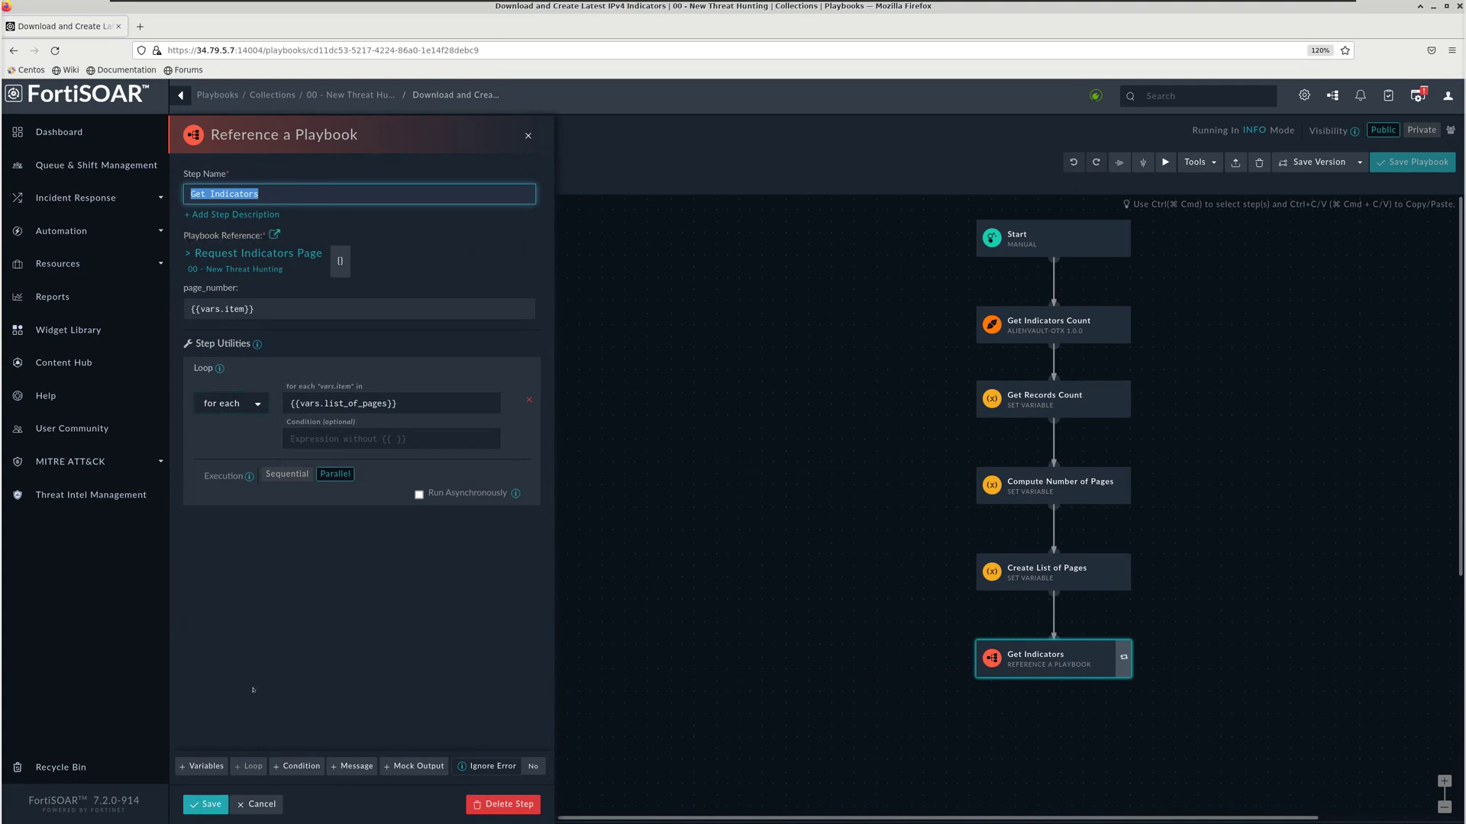
left_click(257, 804)
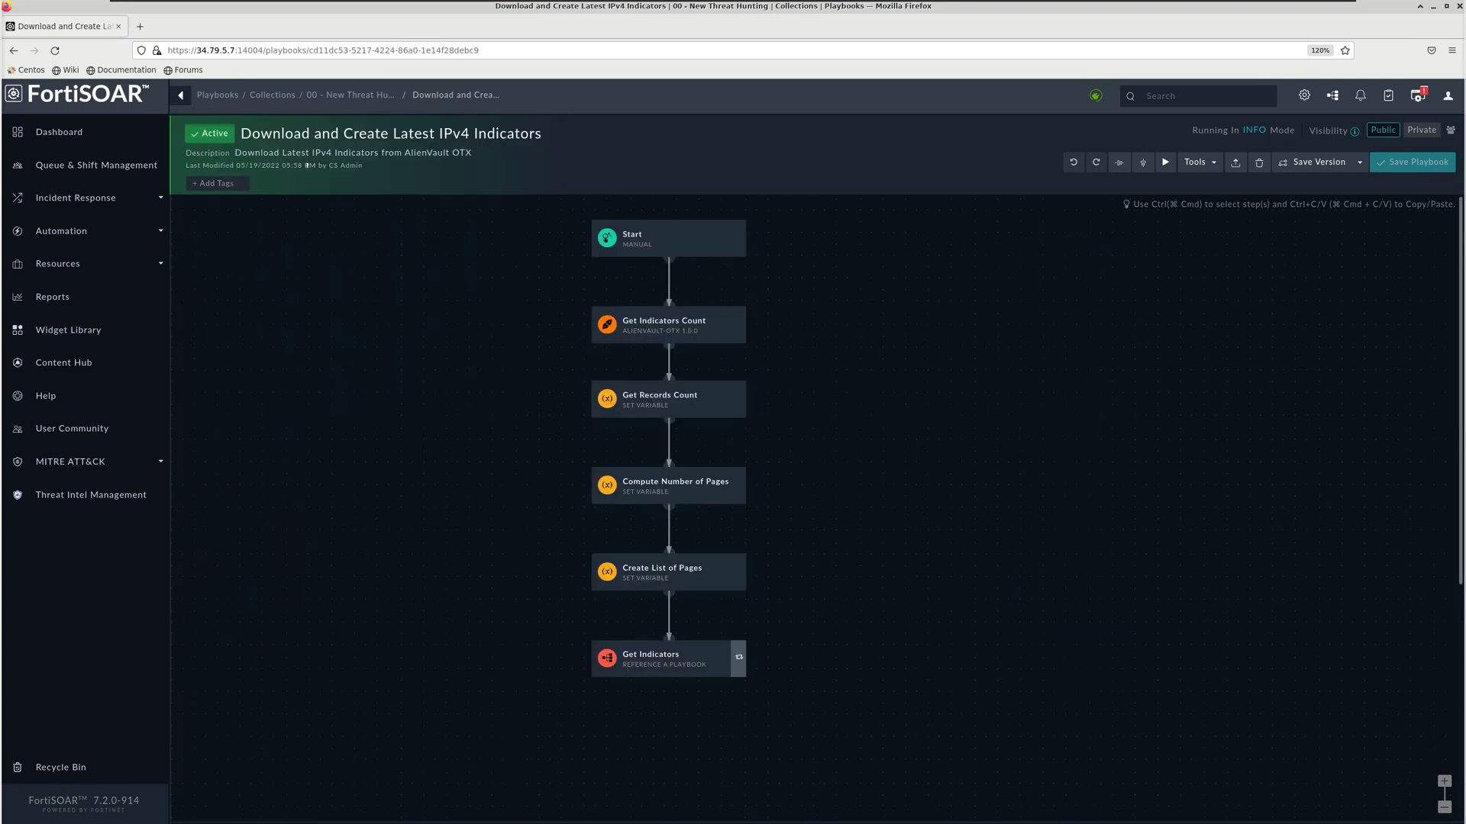
left_click(351, 95)
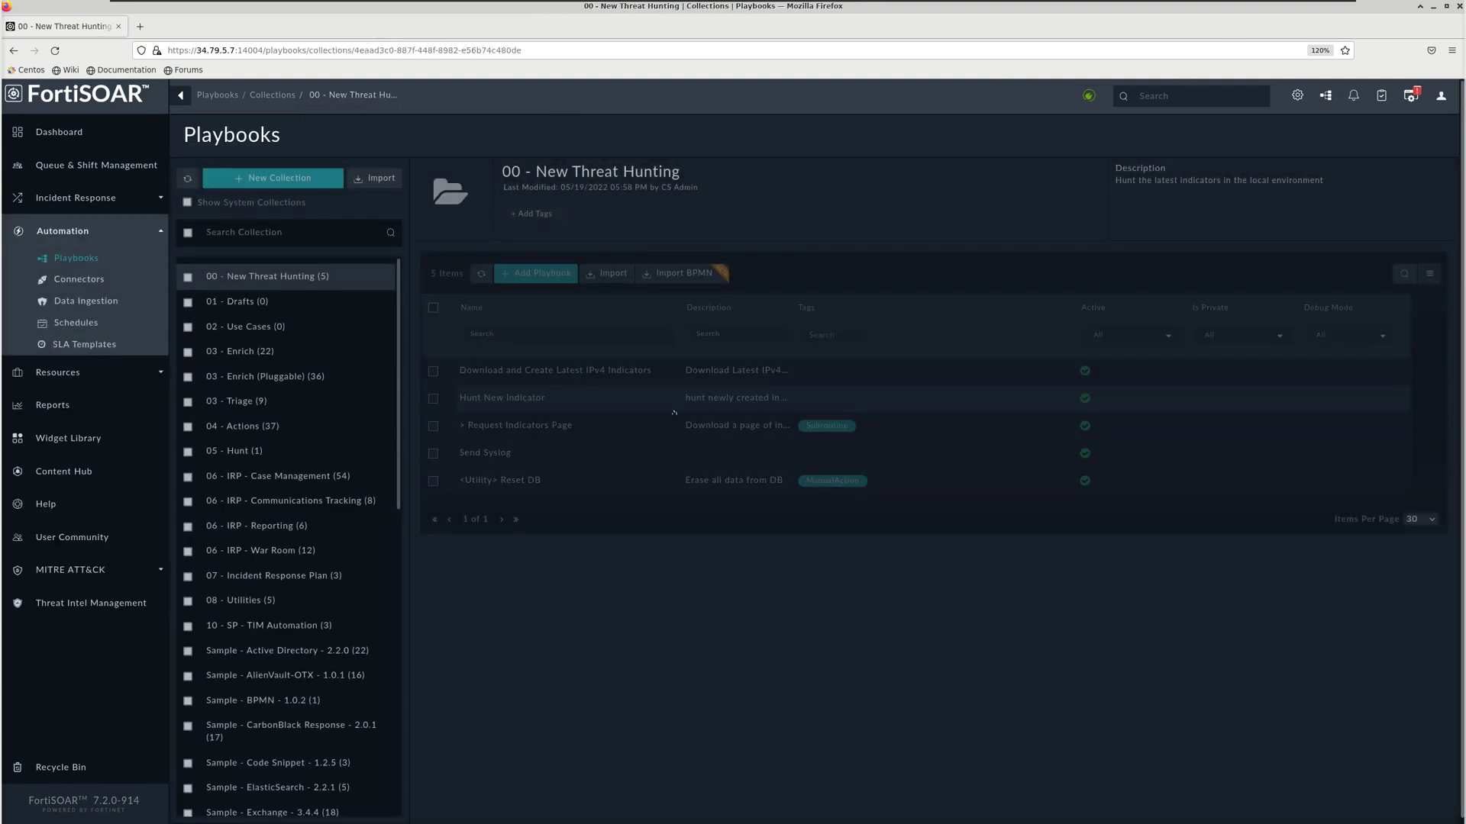
- In Request Indicators Page, add a Create Record step 'Create Threat Intel Feed' using the Threat Intel Feed model
left_click(511, 428)
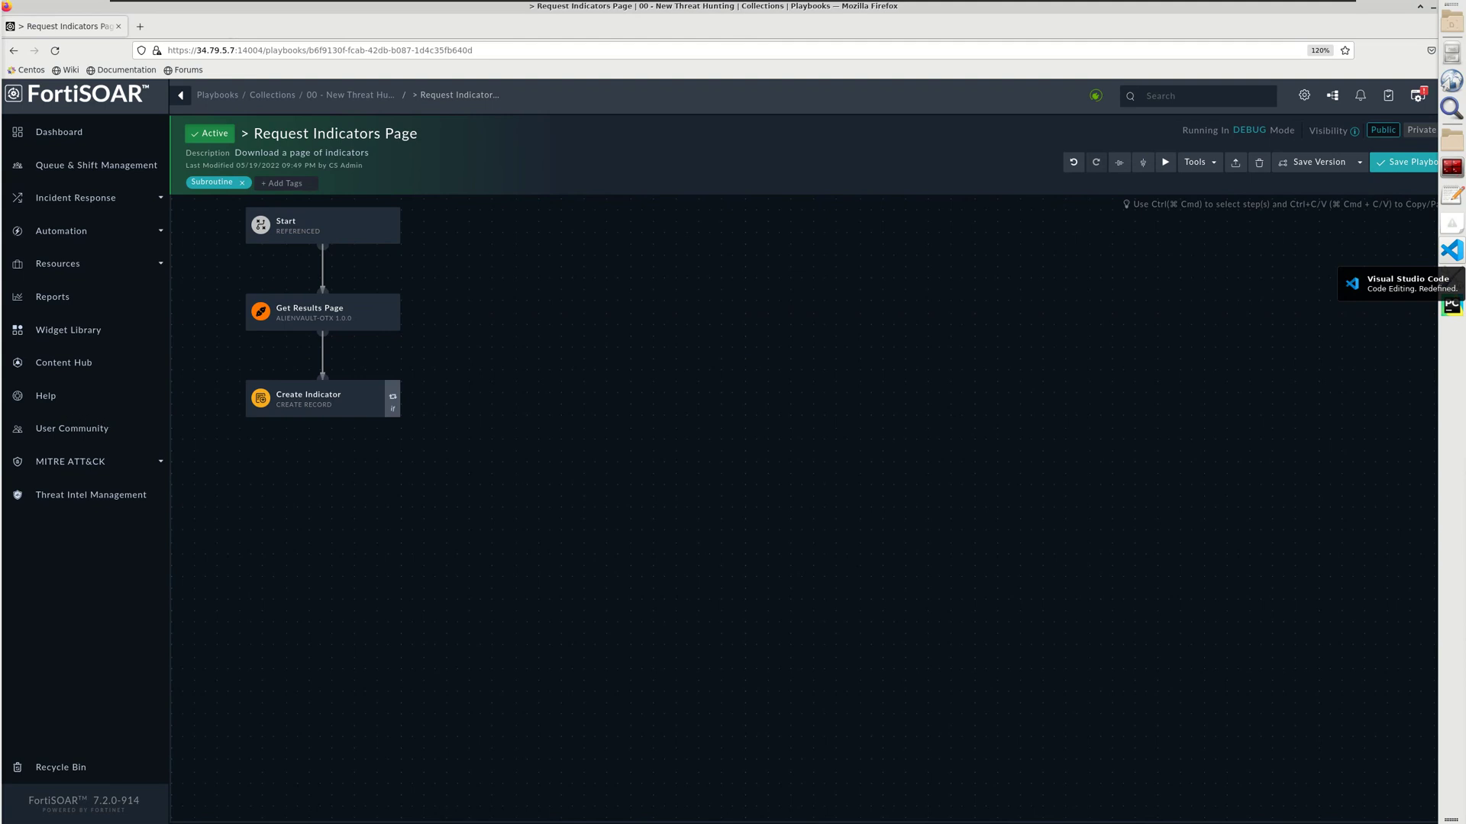
left_click_drag(415, 312, 571, 360)
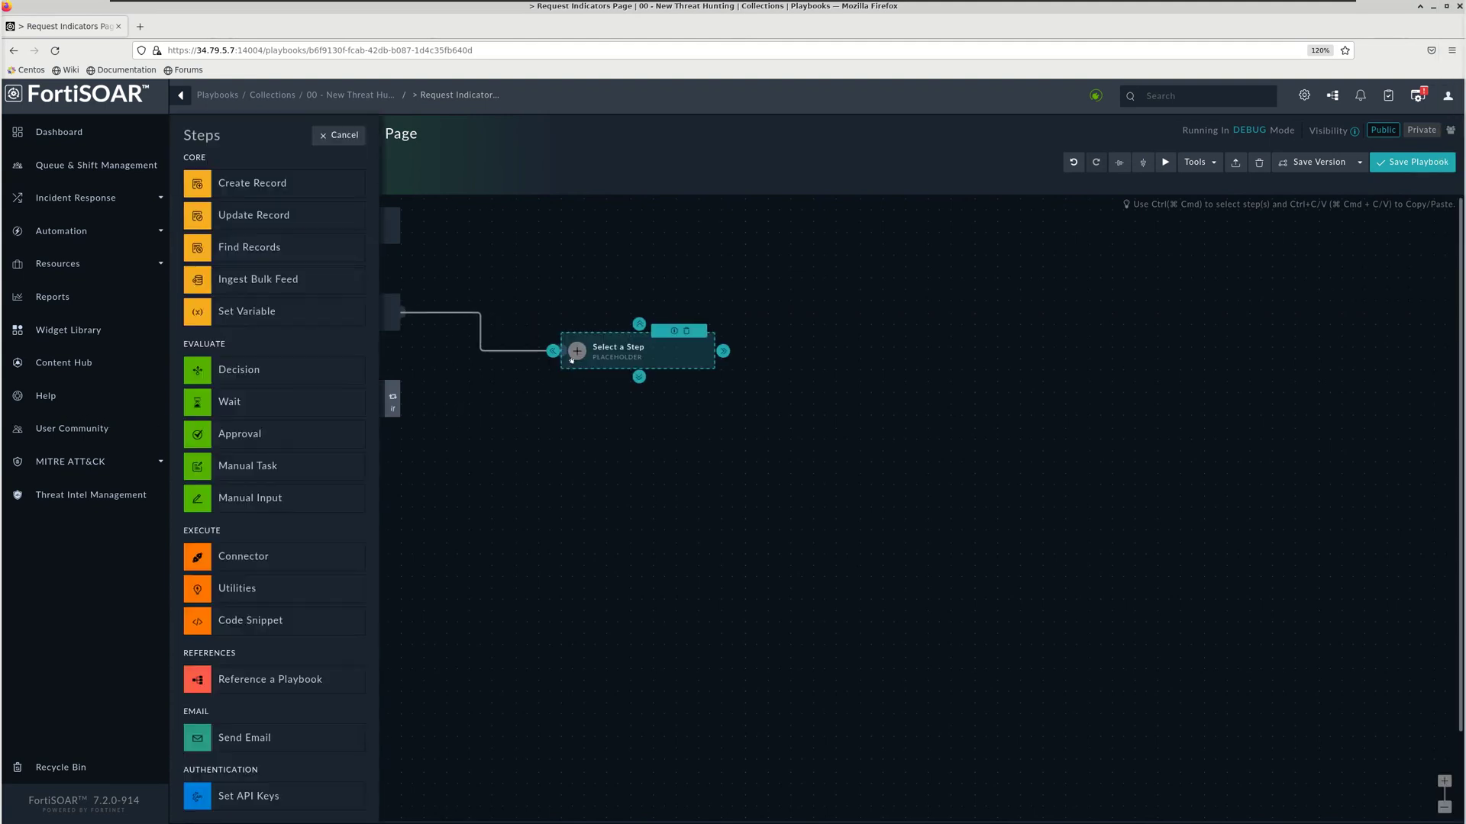
left_click(250, 185)
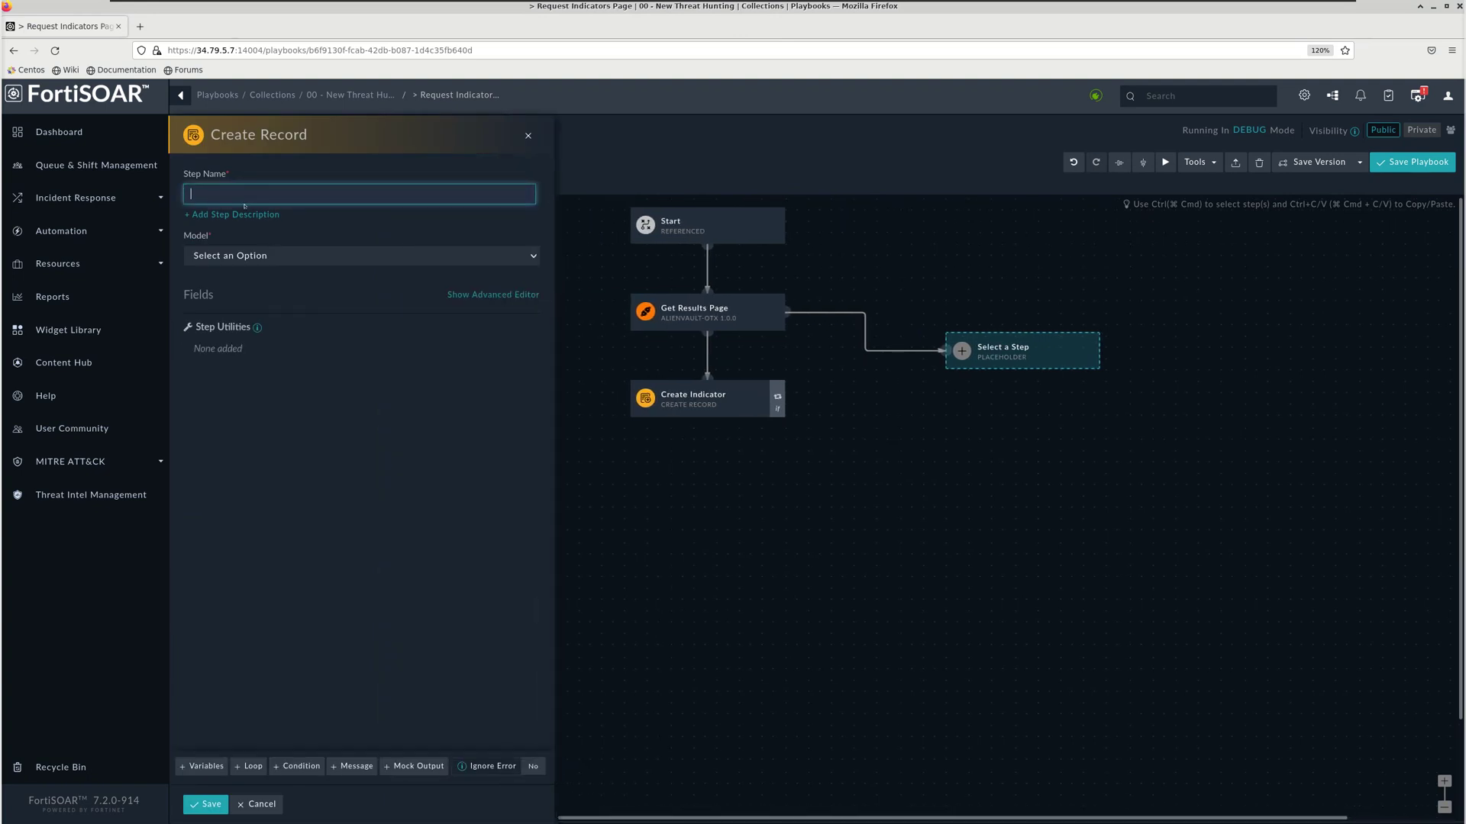
type("Create Threat Intel Feed")
left_click(252, 255)
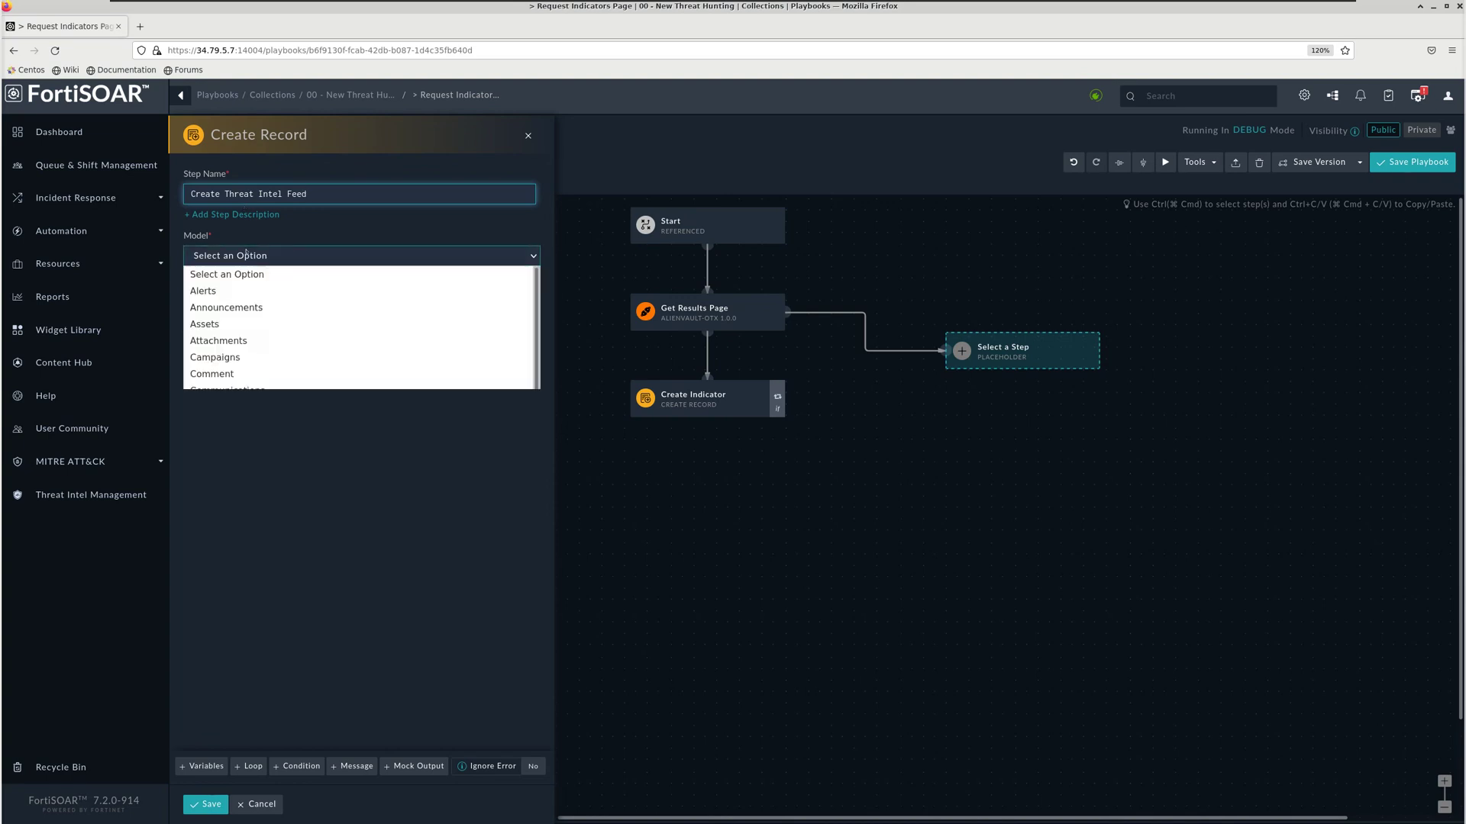
scroll(261, 480, "down", 5)
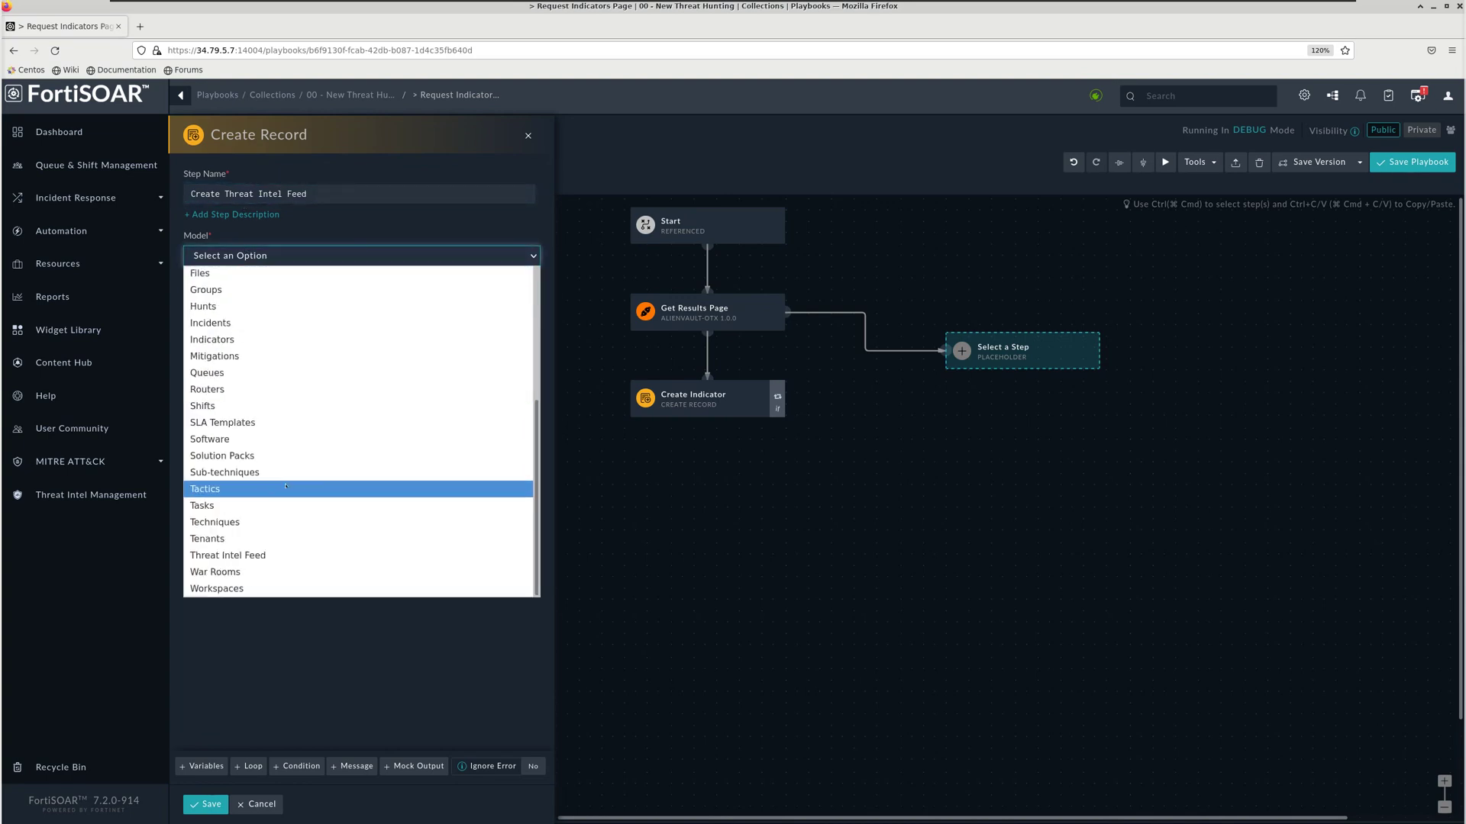
left_click(267, 555)
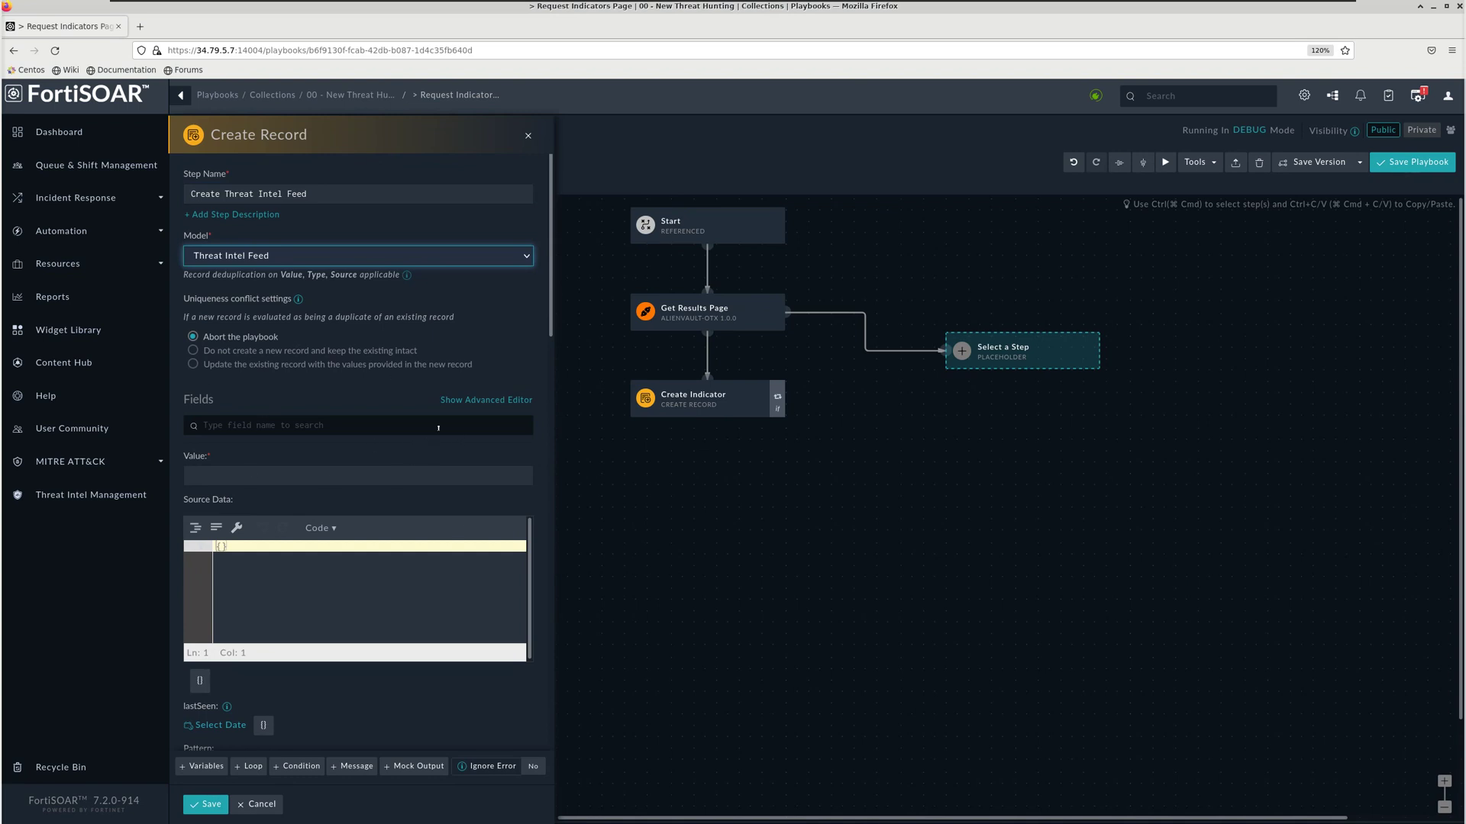
mouse_move(9, 363)
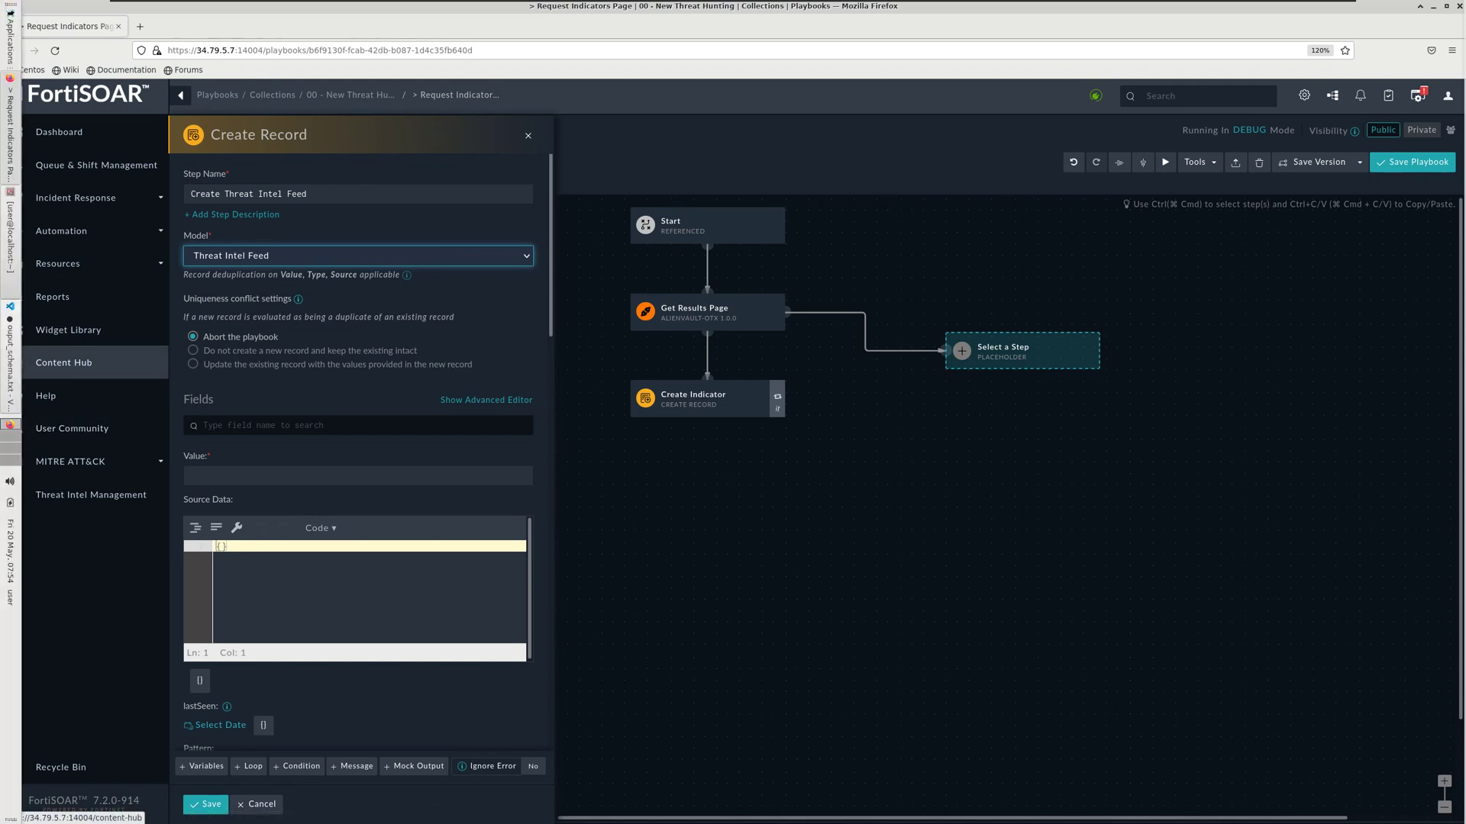
- Copy {{vars.steps.Get_Results_Page.data.results}} from line 11 of ouput_schema.txt
left_click(11, 368)
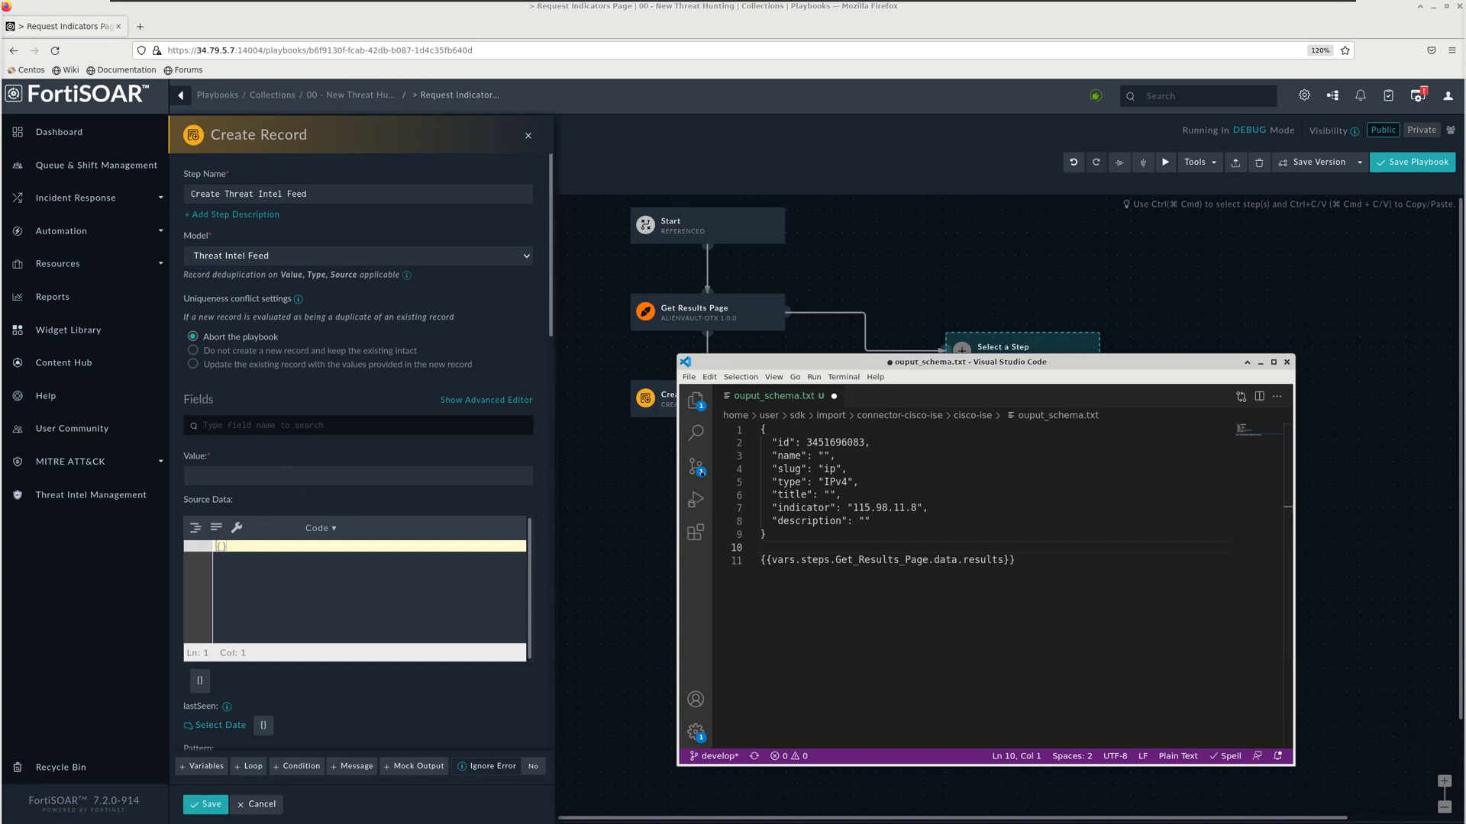
double_click(797, 506)
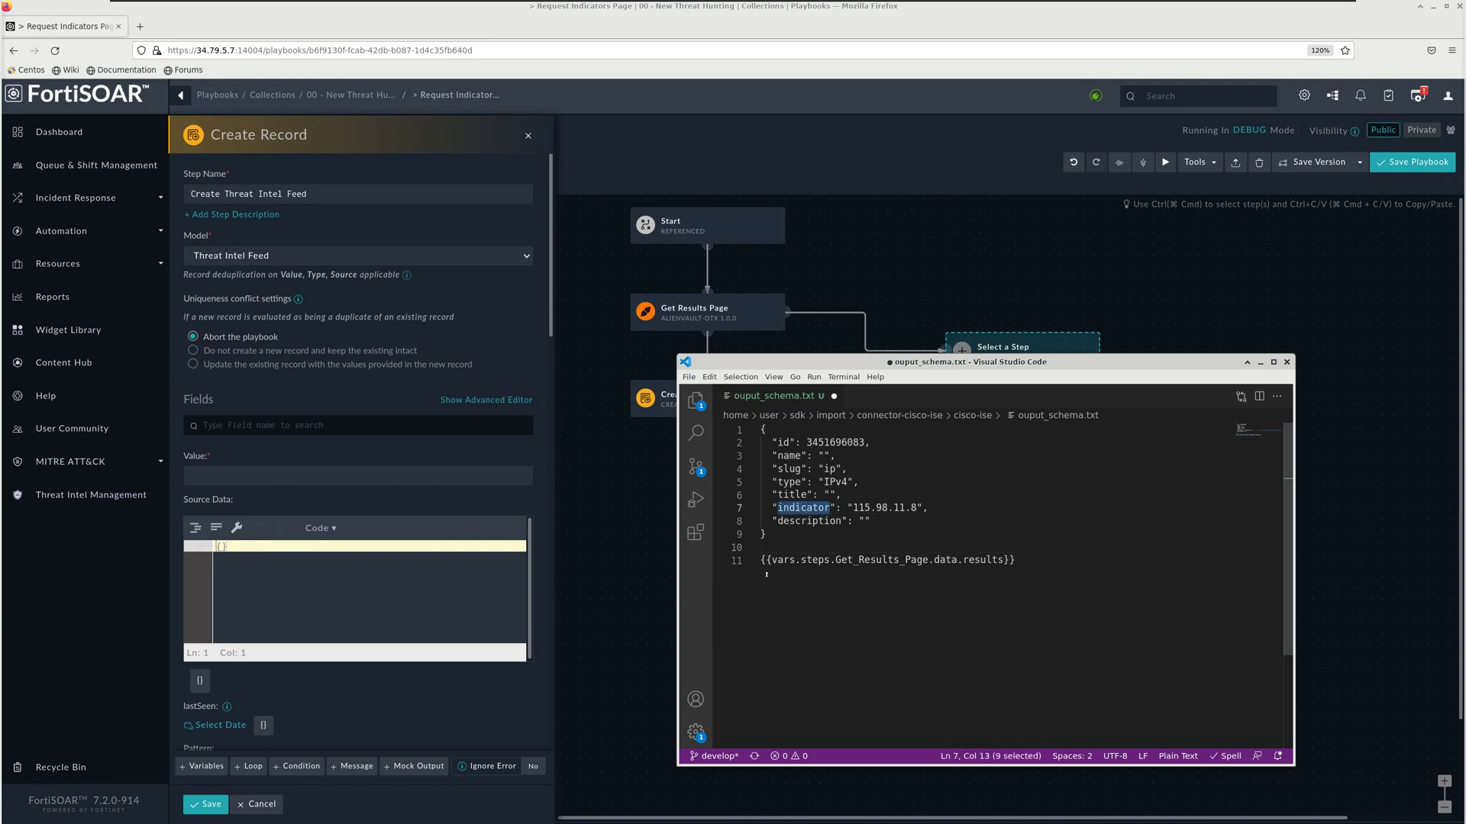
left_click_drag(1015, 561, 730, 562)
key("ctrl+c")
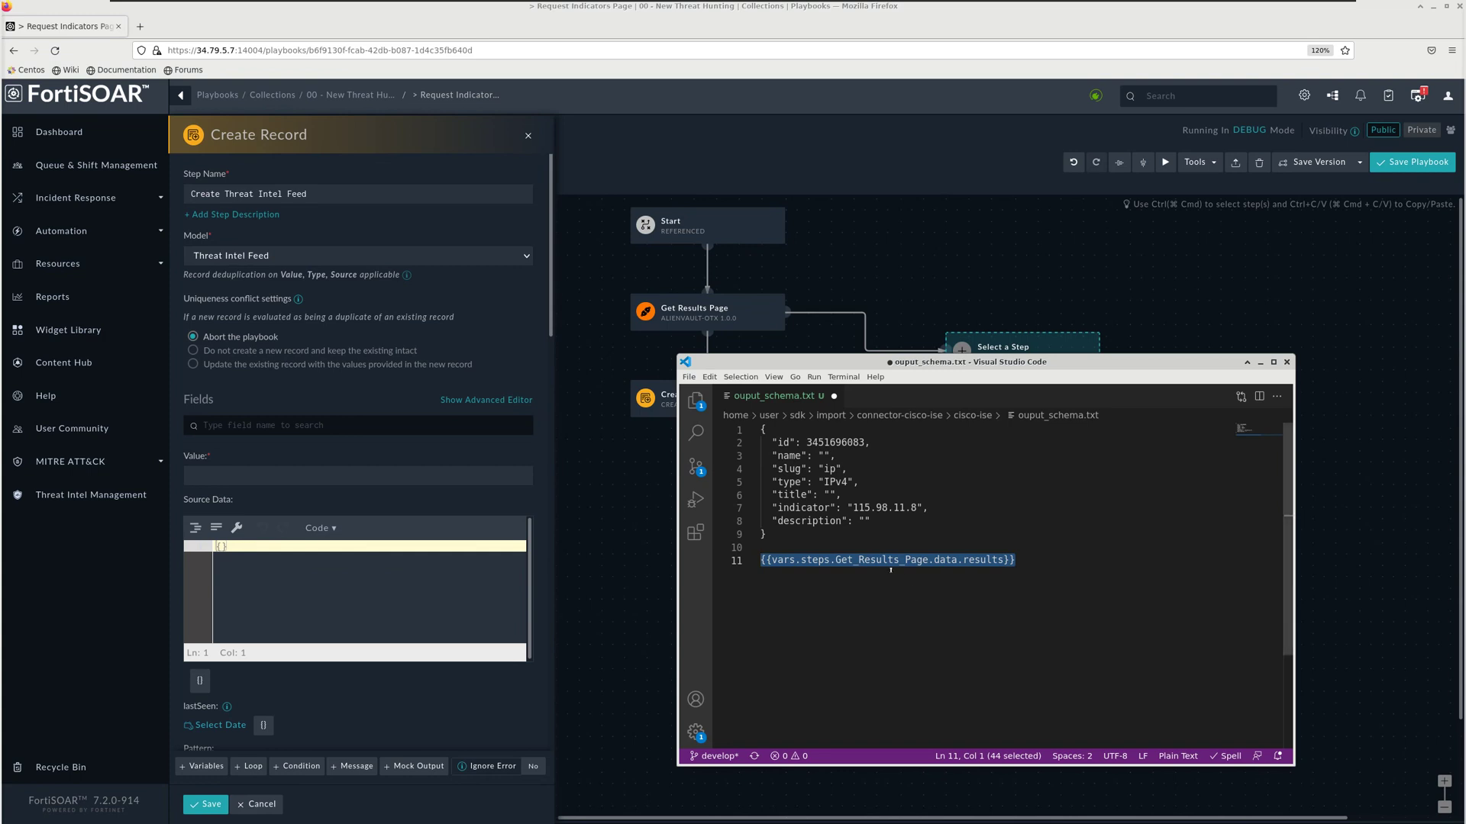
key("alt+Tab")
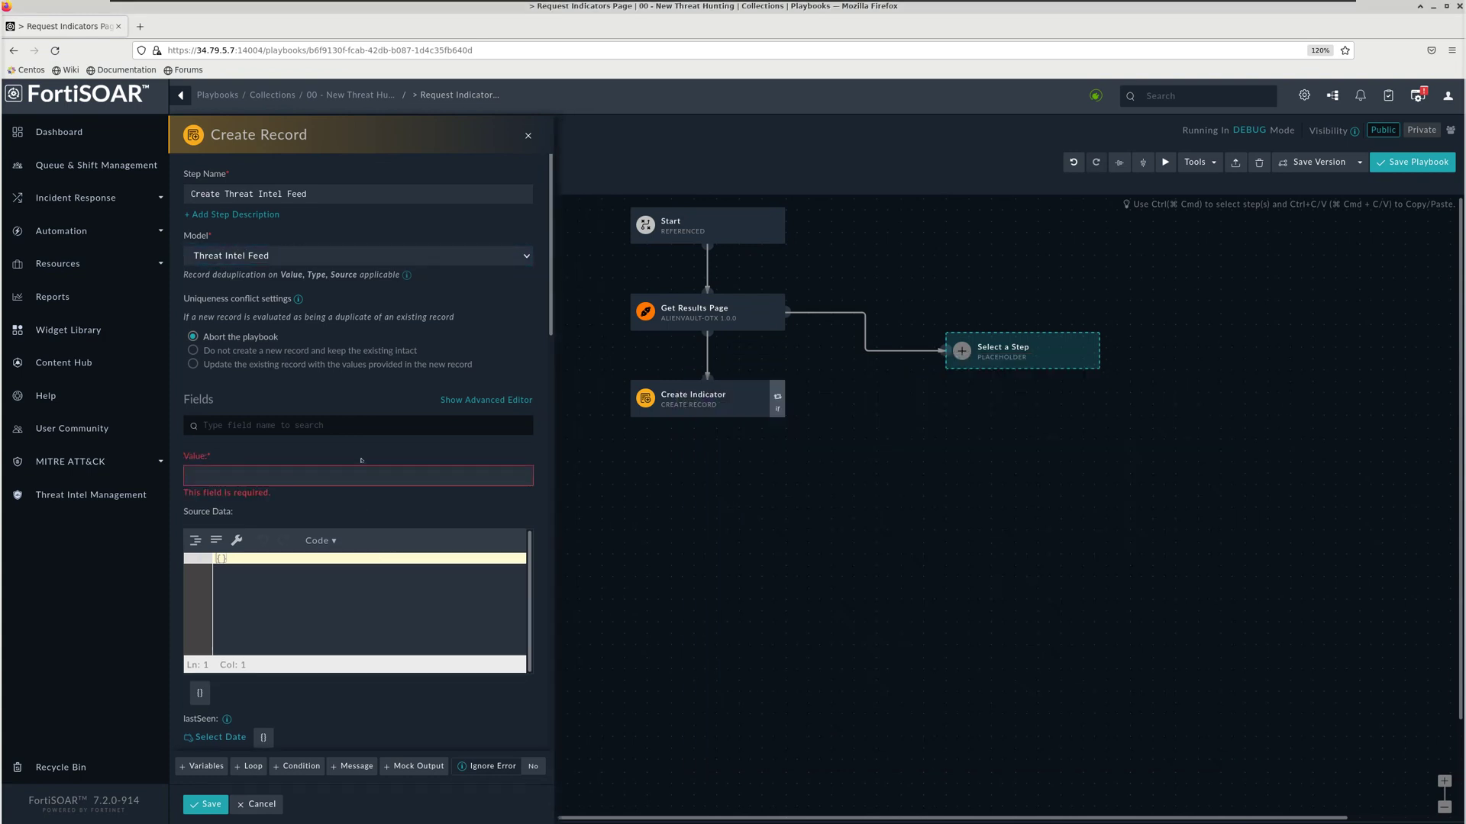
- Add a loop over {{vars.steps.Get_Results_Page.data.results}} to the Create Threat Intel Feed step
scroll(320, 649, "down", 3)
left_click(248, 767)
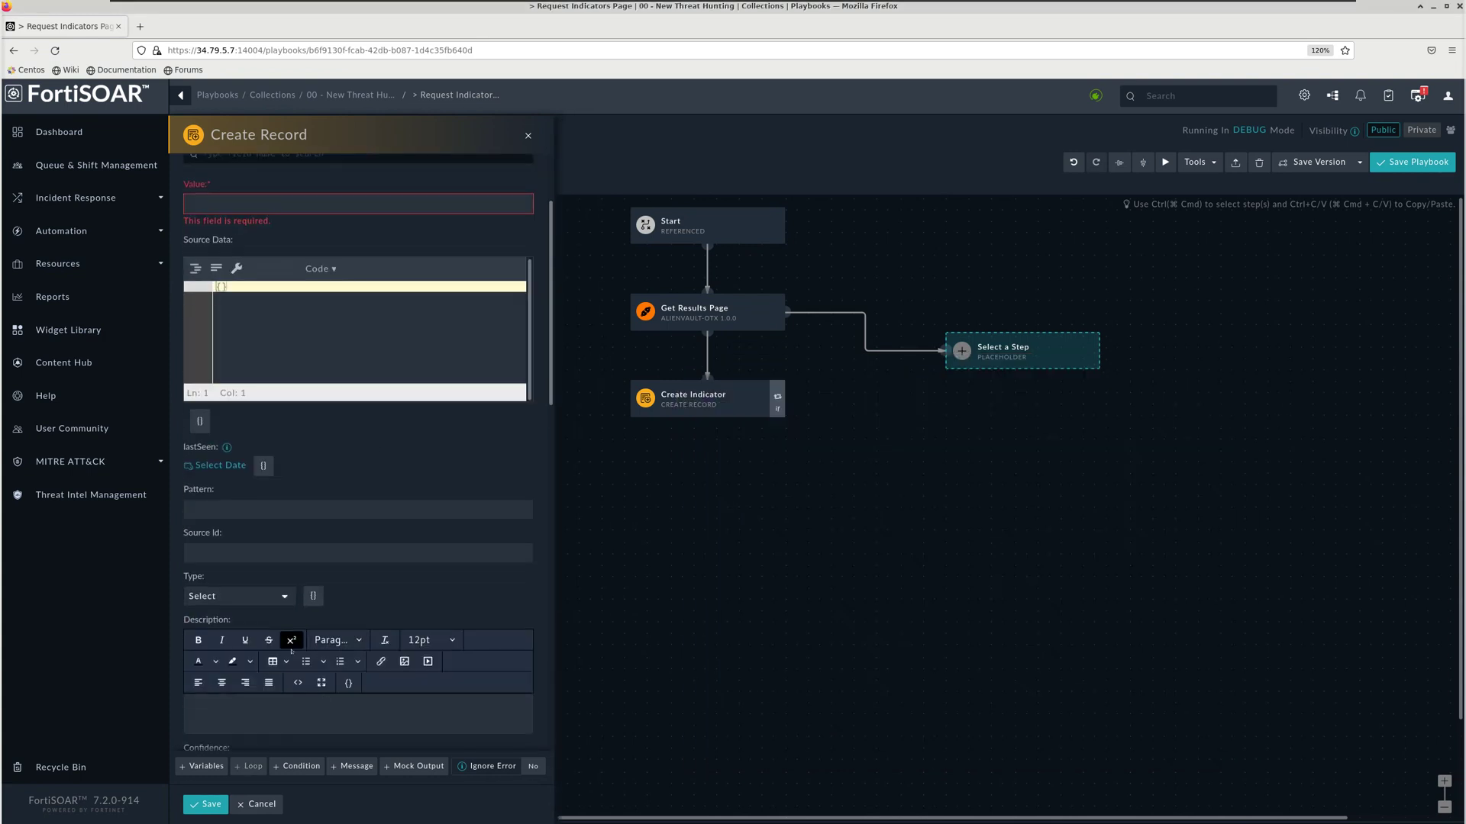
left_click(305, 621)
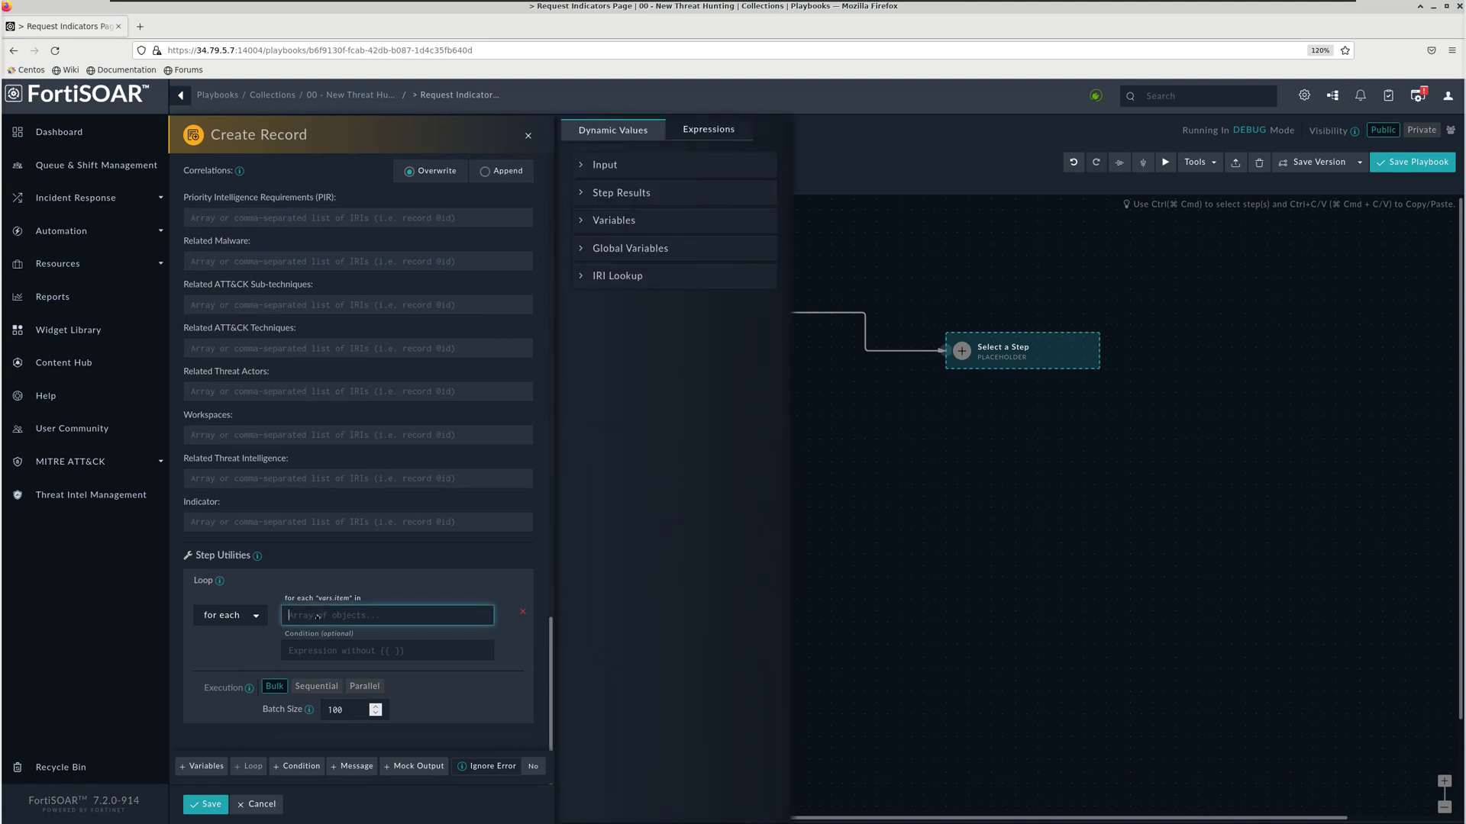
key("ctrl+v")
- Add the When condition 'vars.steps.Get_Results_Page.data.results | length > 0'
left_click(302, 766)
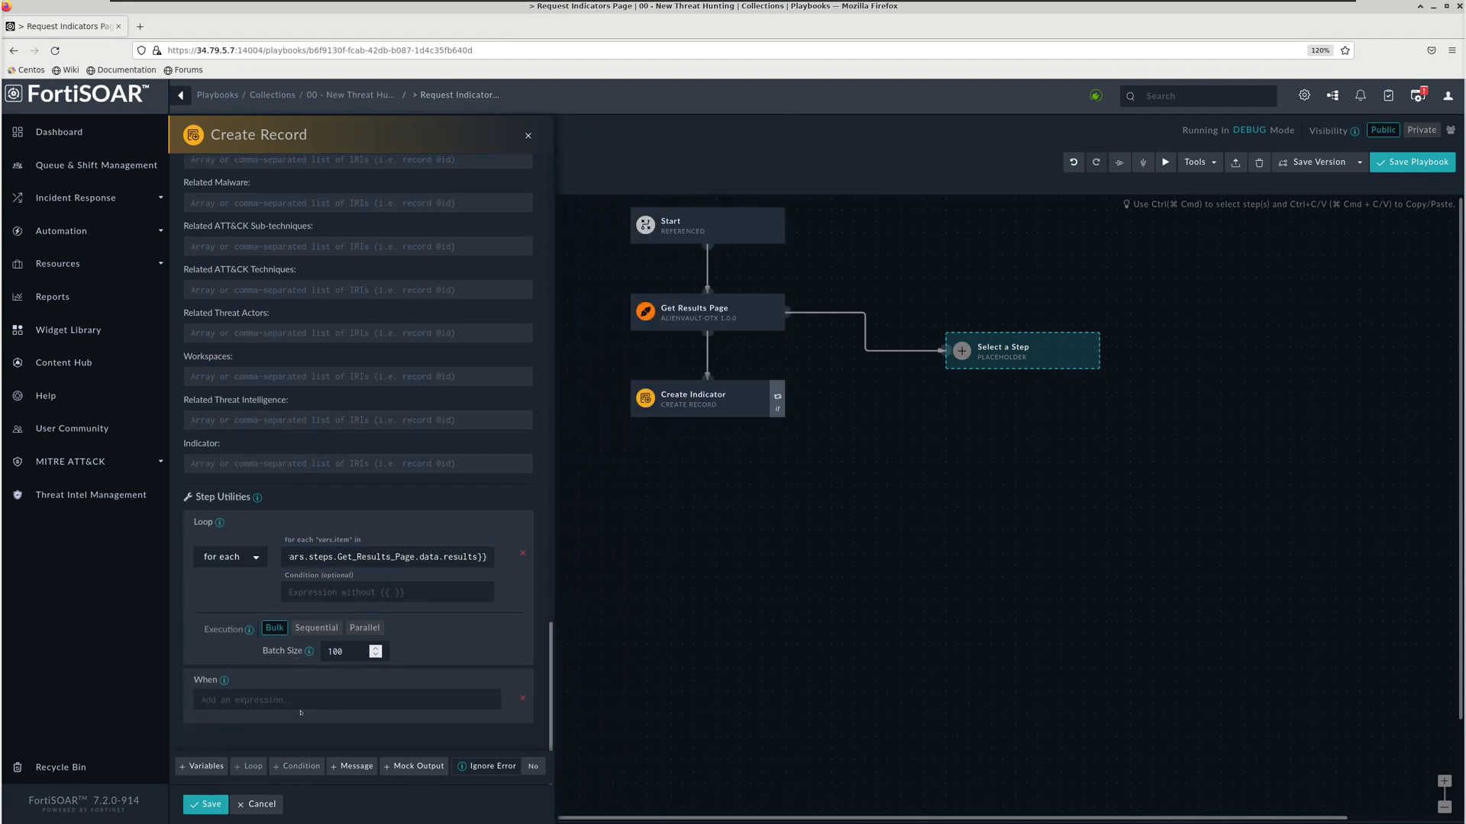
left_click(295, 704)
key("ctrl+v")
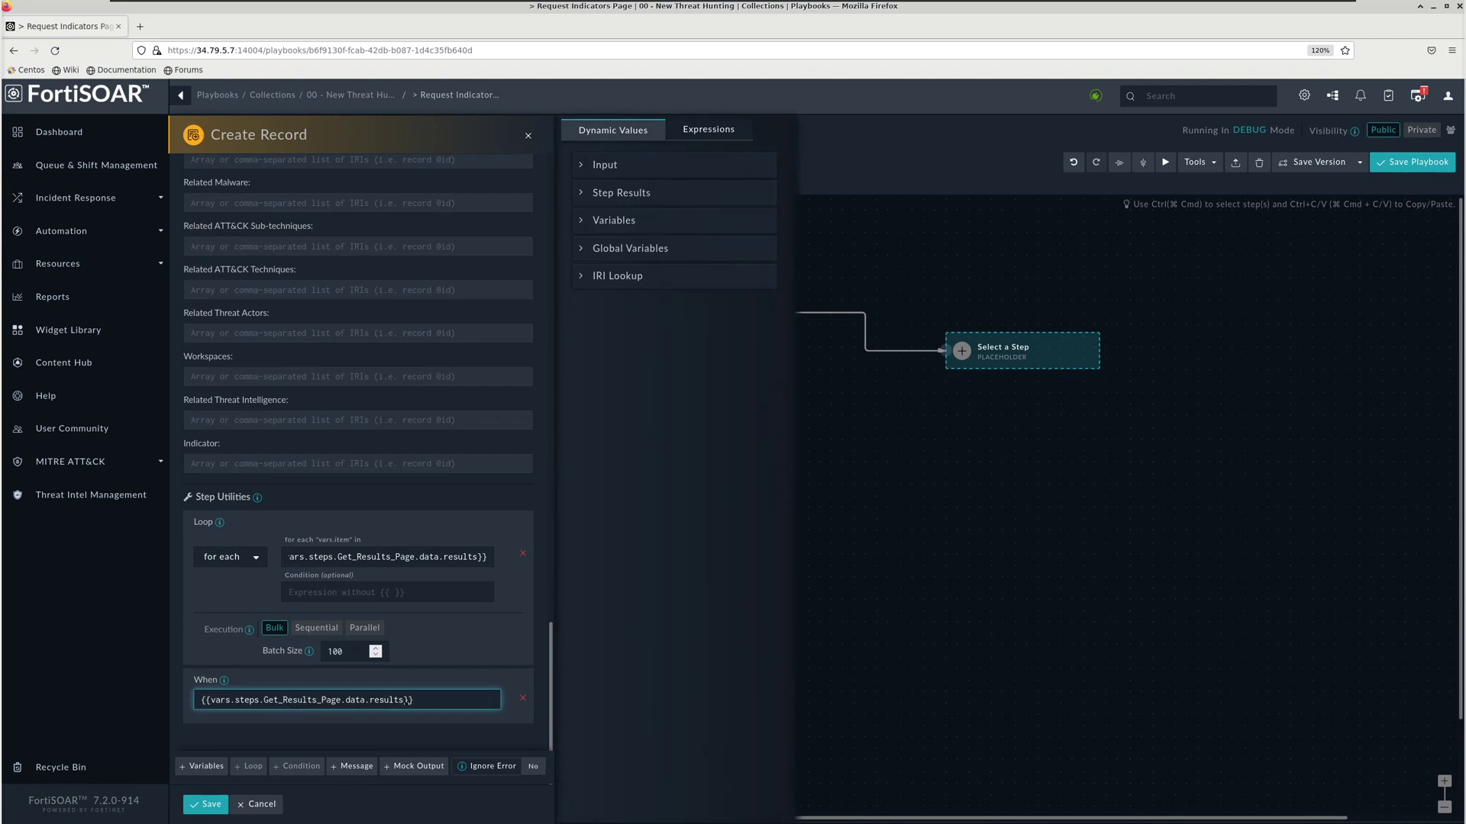
type("| length")
key("Home")
key("Delete")
key("Delete")
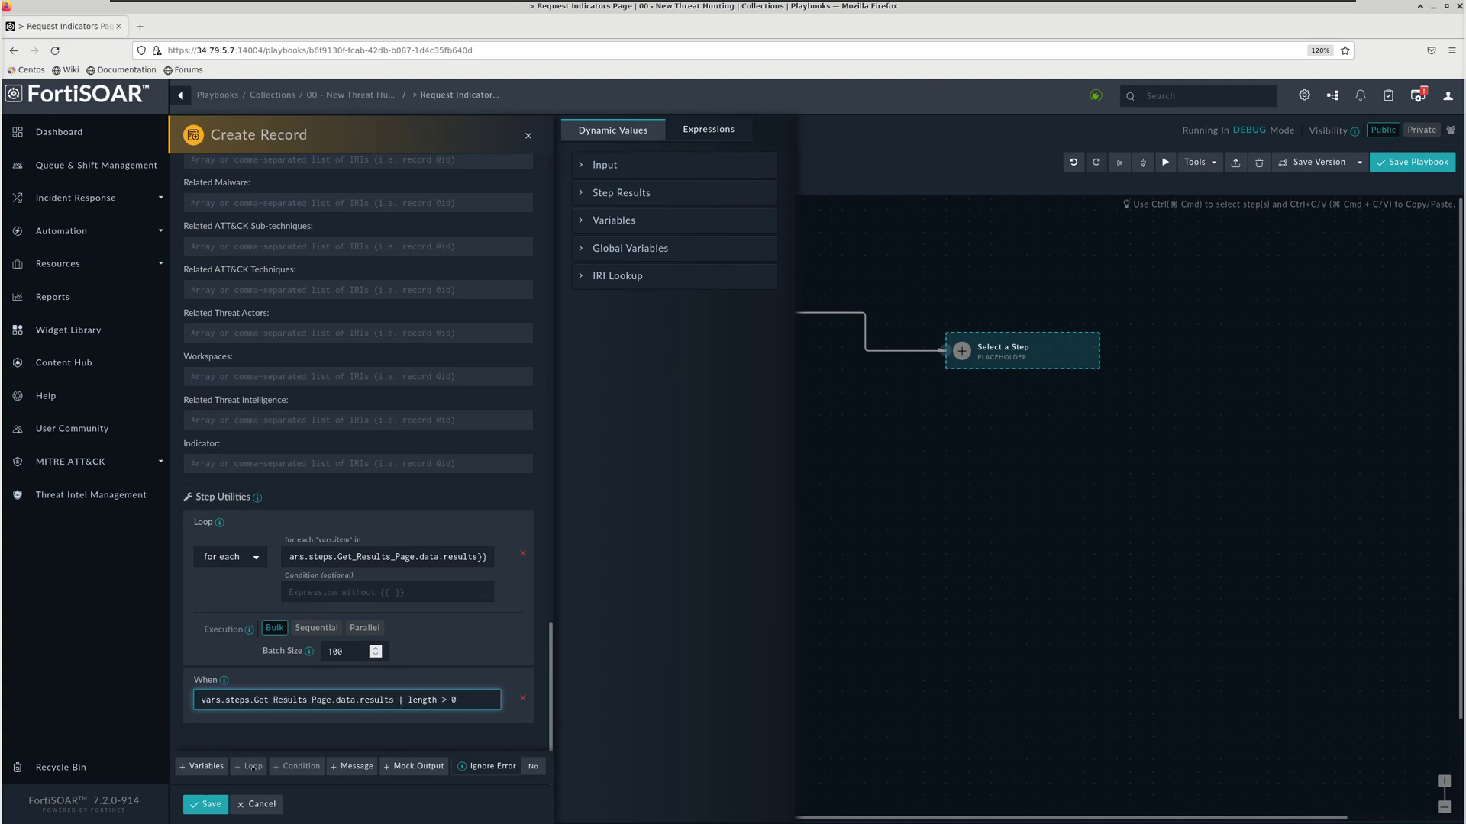
scroll(367, 569, "up", 20)
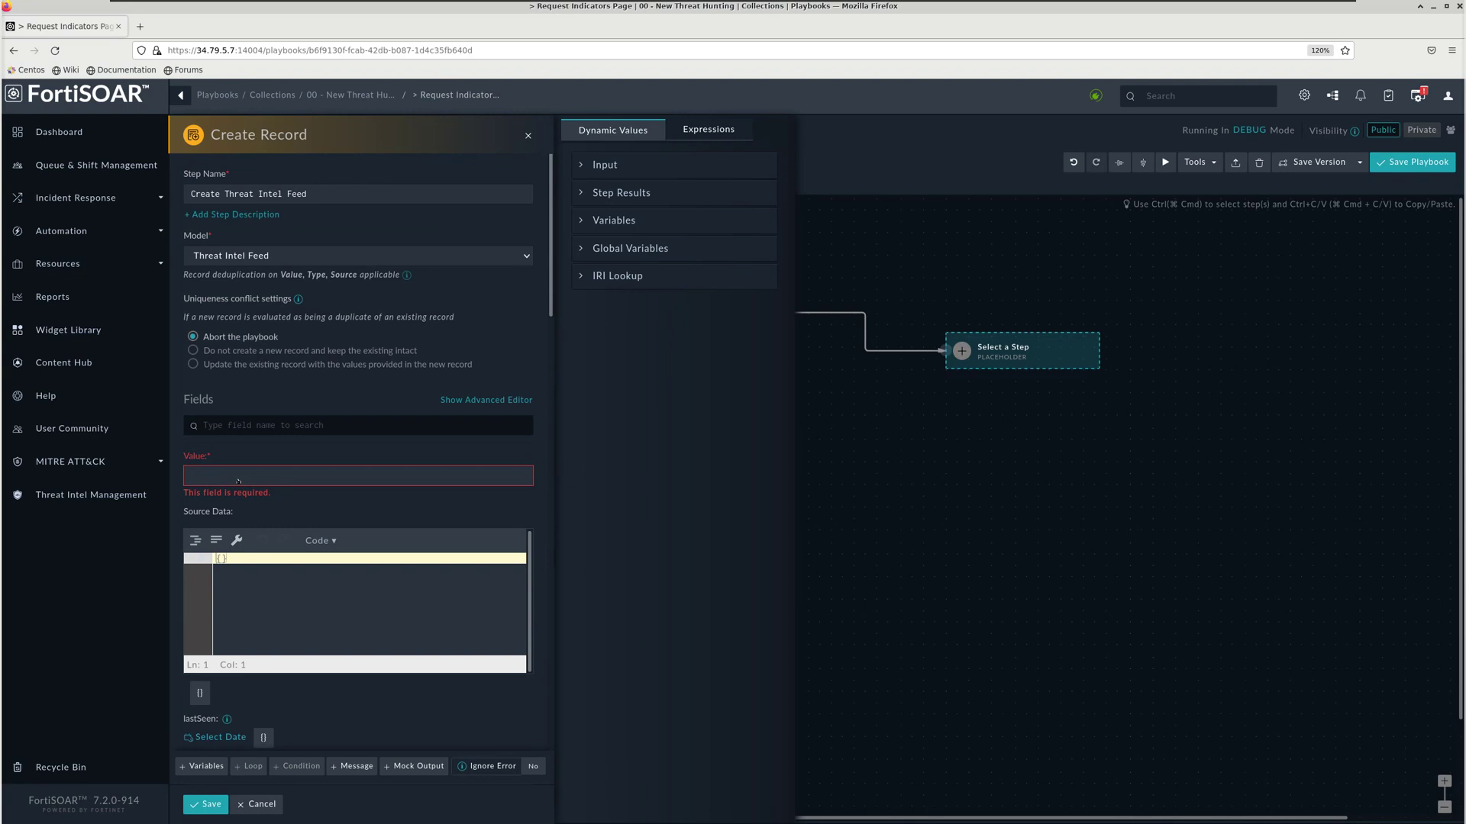
- Enter {{vars.item.indicator}} in the Value field, using the indicator key copied from the notes
type("va")
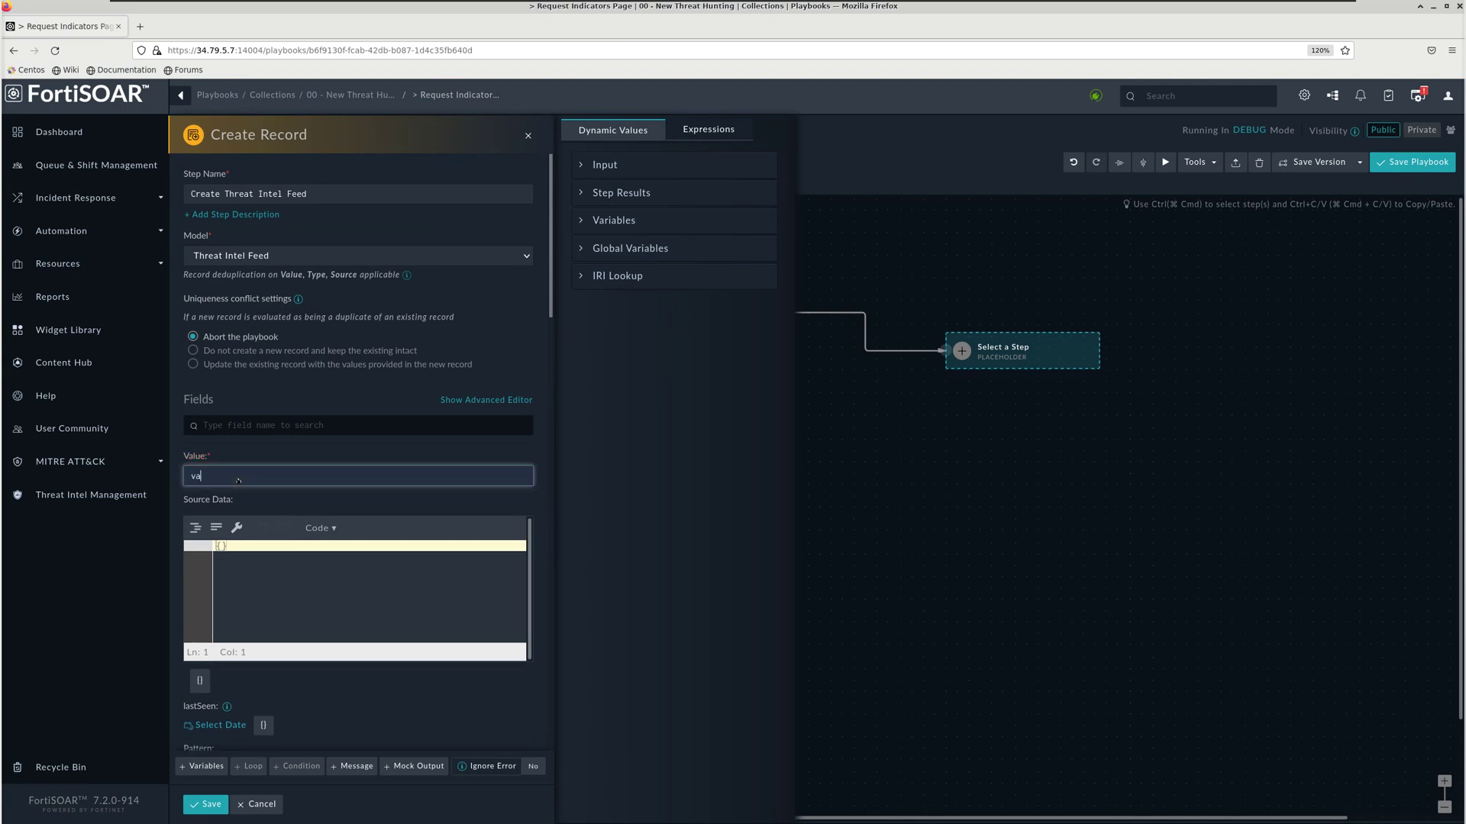
type("rs.item.")
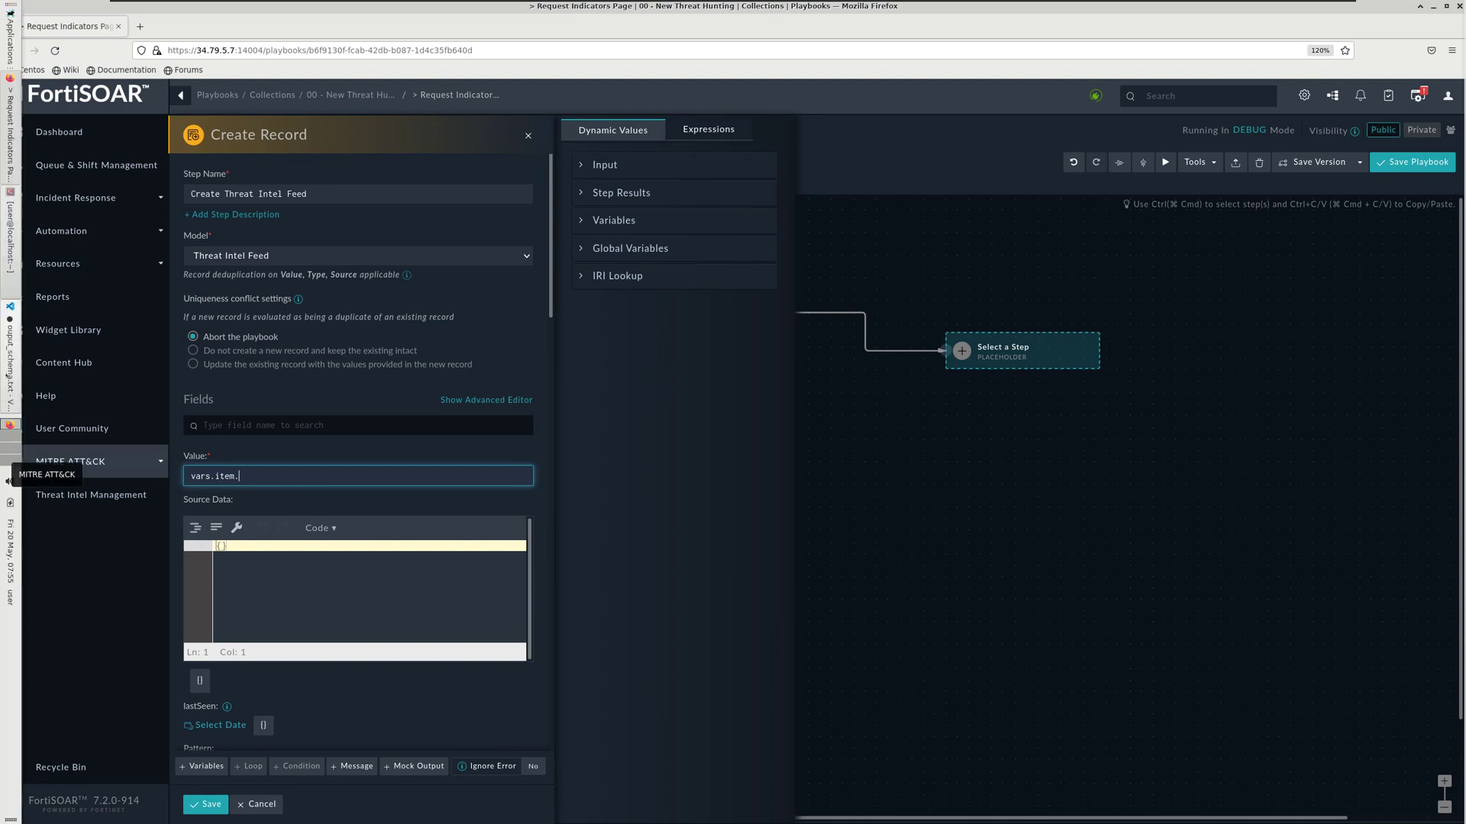
left_click(13, 462)
double_click(803, 508)
key("ctrl+c")
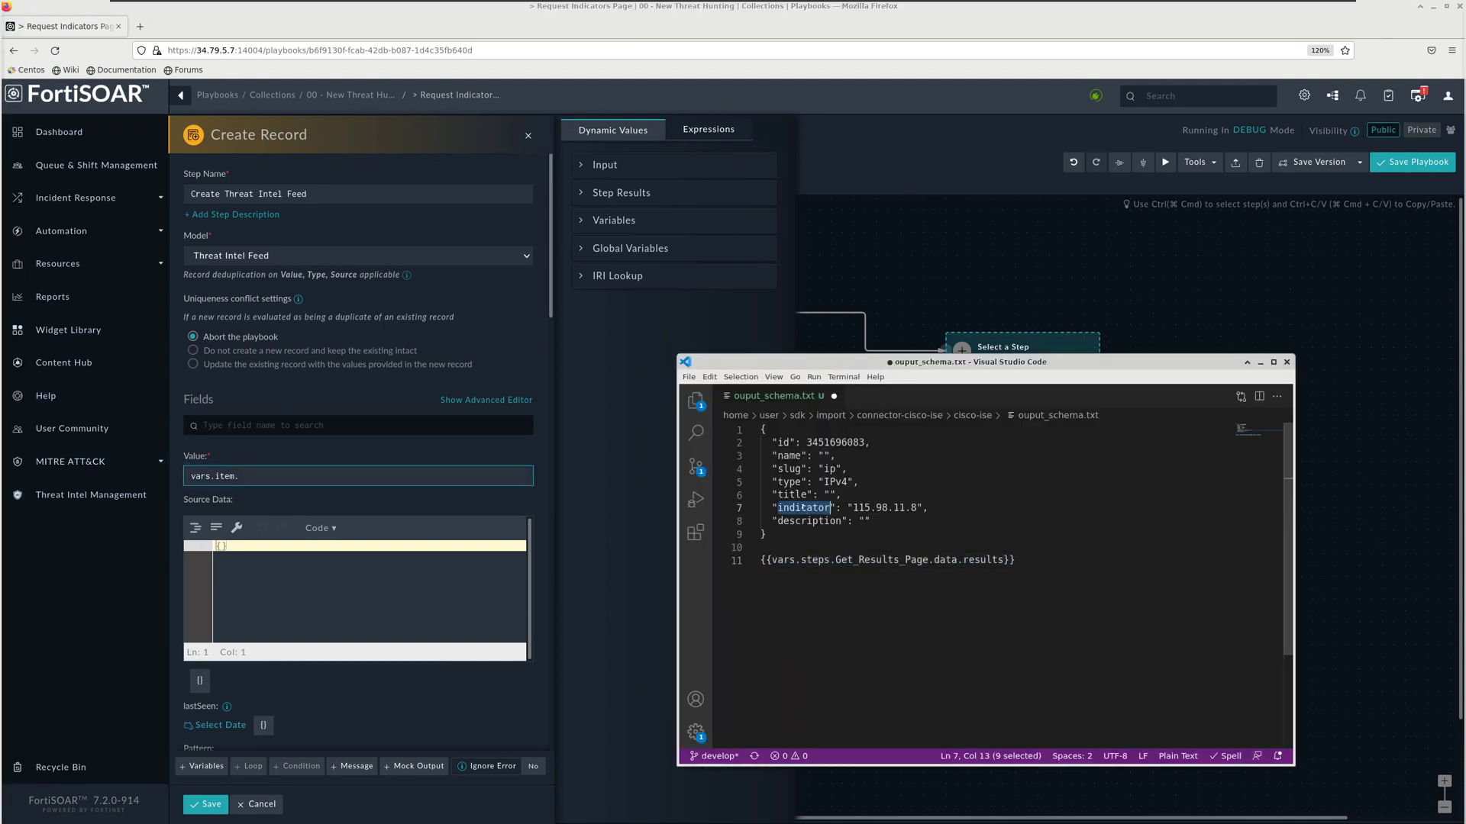
left_click(270, 475)
key("ctrl+v")
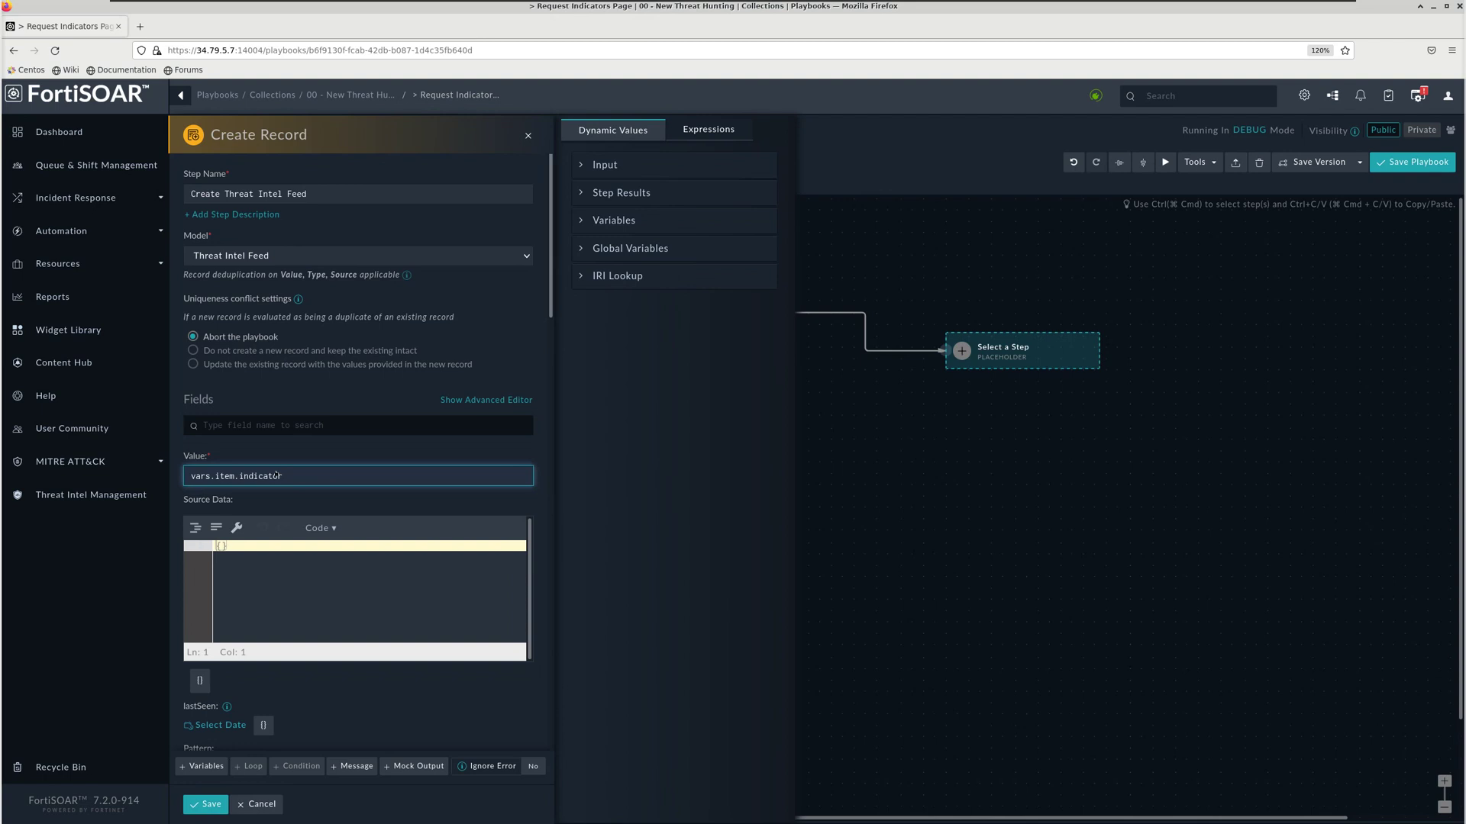
type("}}")
type("{{")
left_click_drag(548, 281, 527, 752)
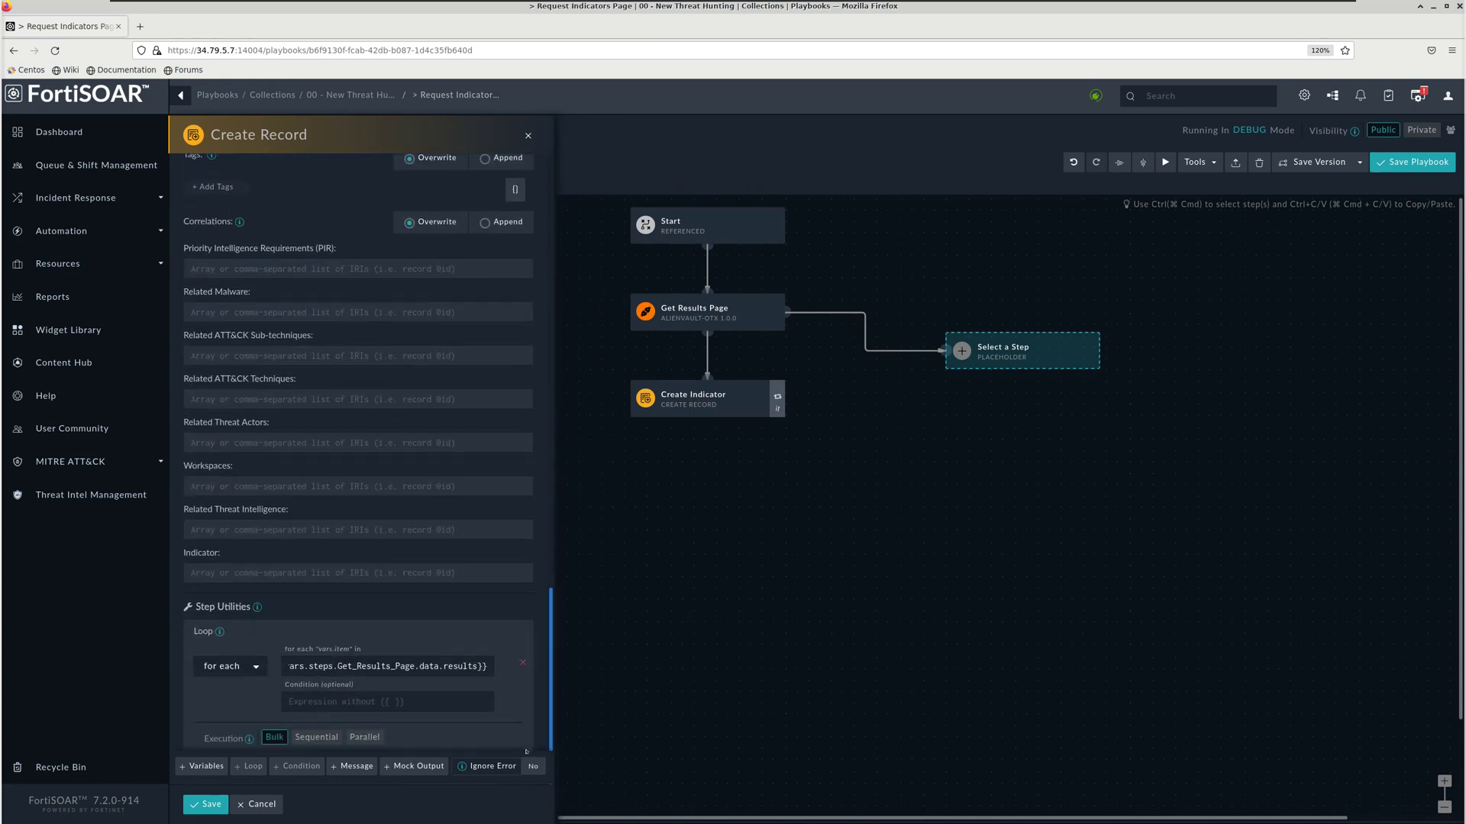
scroll(381, 535, "up", 15)
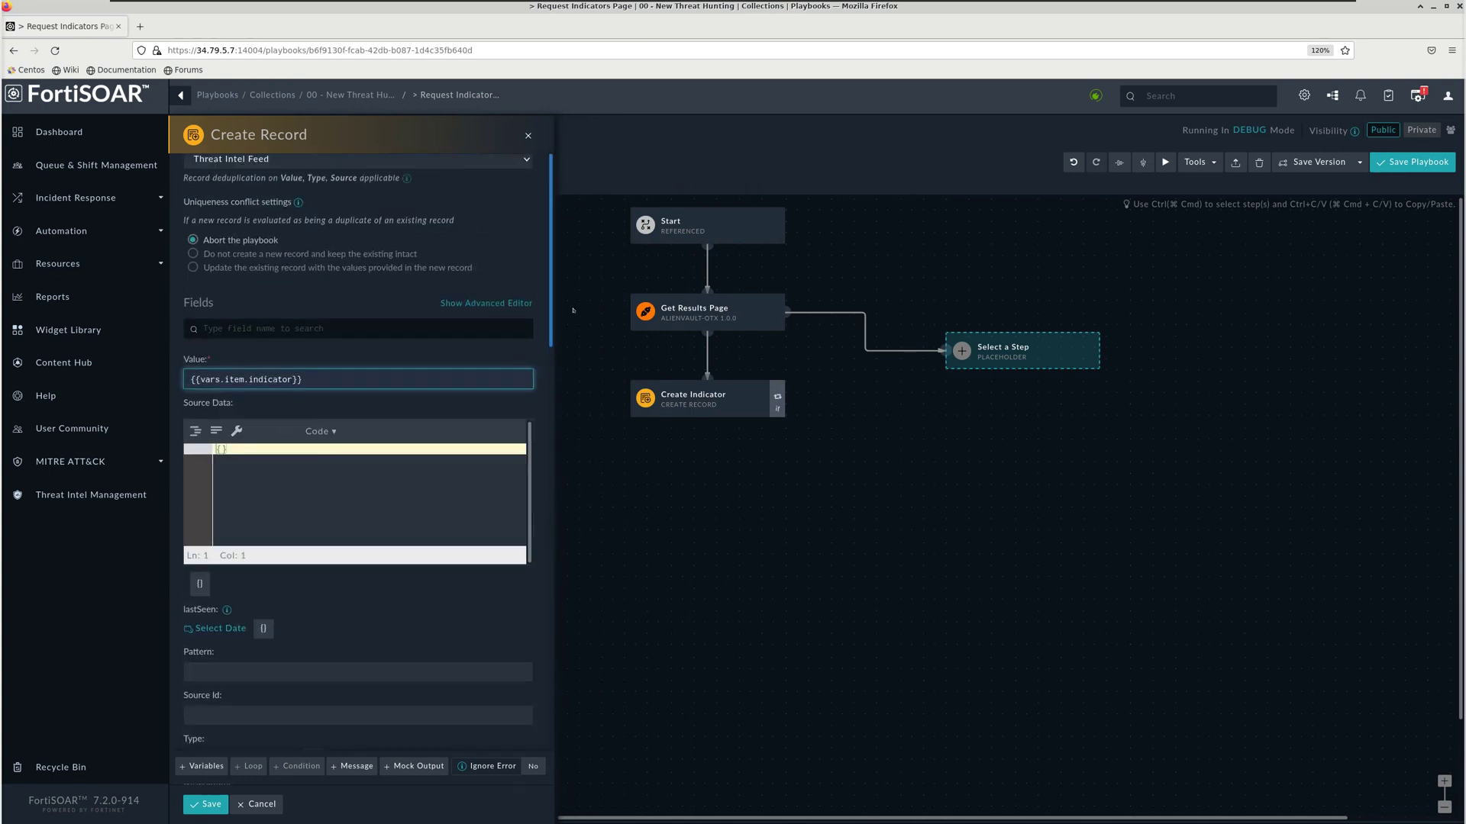
- Check the full Value expression against the indicator key in the output schema notes
left_click(310, 380)
key("ctrl+a")
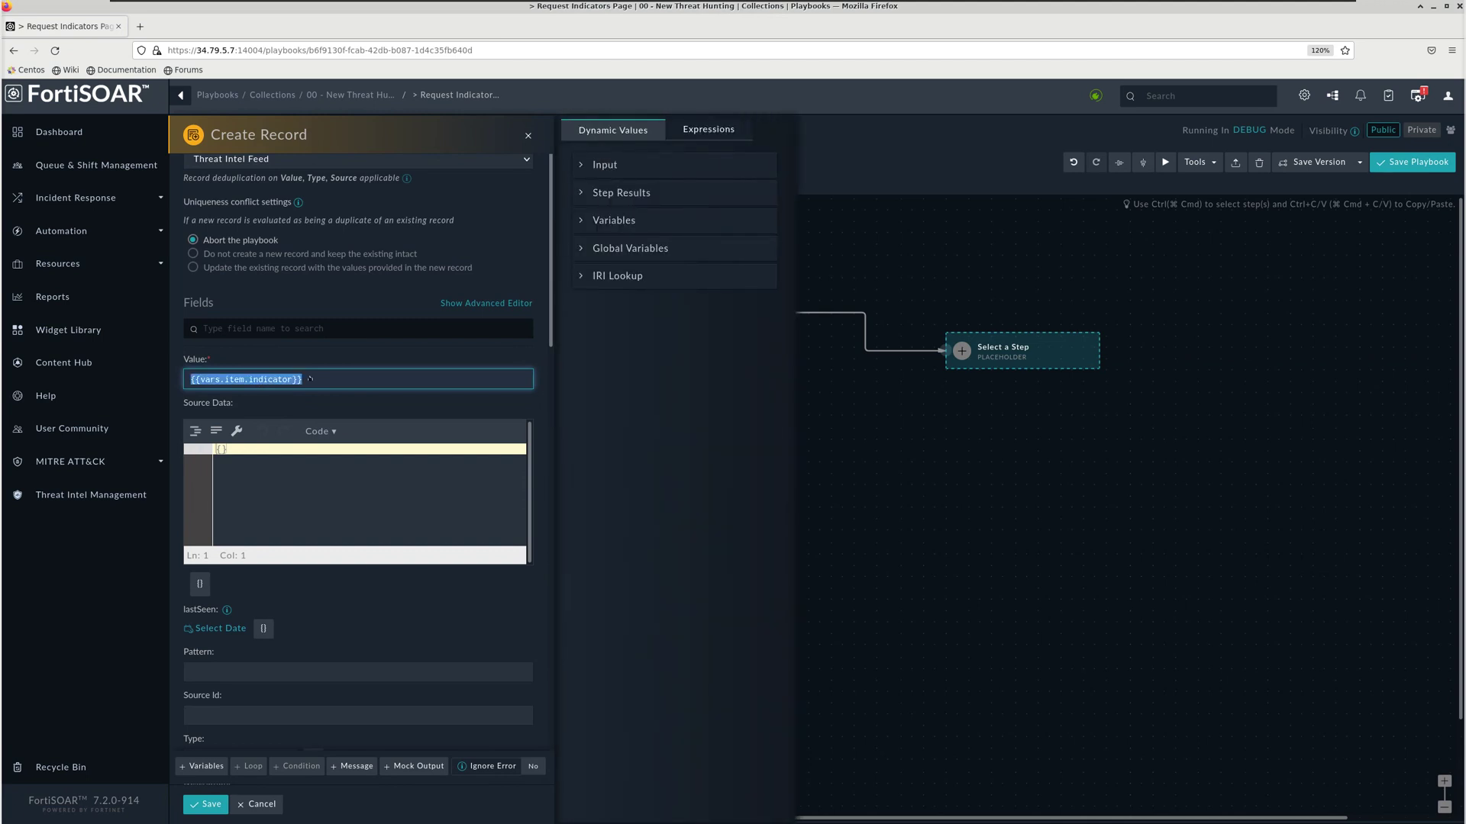
mouse_move(4, 461)
left_click(10, 336)
double_click(803, 508)
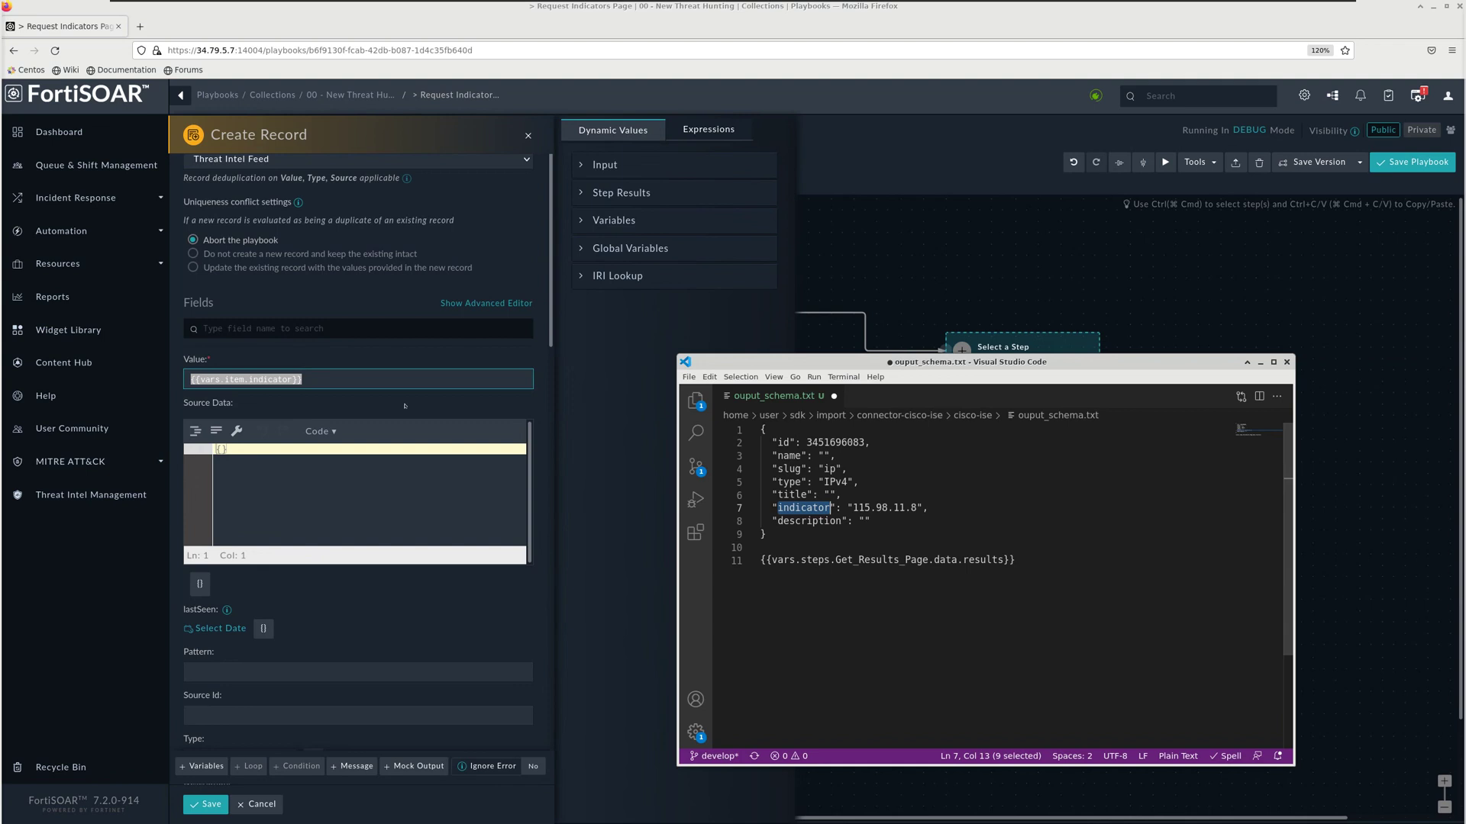
left_click(302, 321)
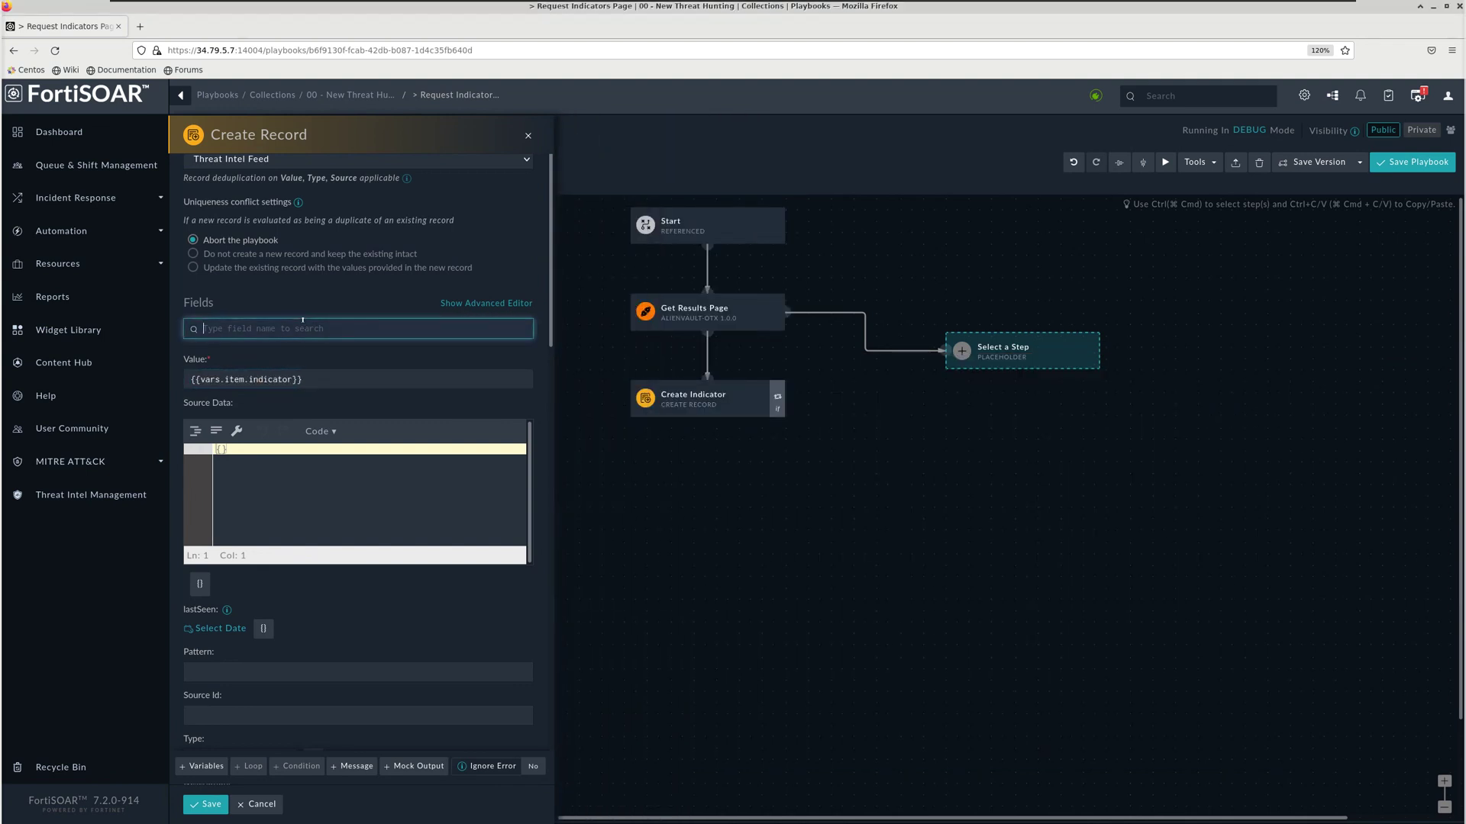
- Filter the fields by 'type' and set the record Type to IP Address
type("type")
left_click(238, 378)
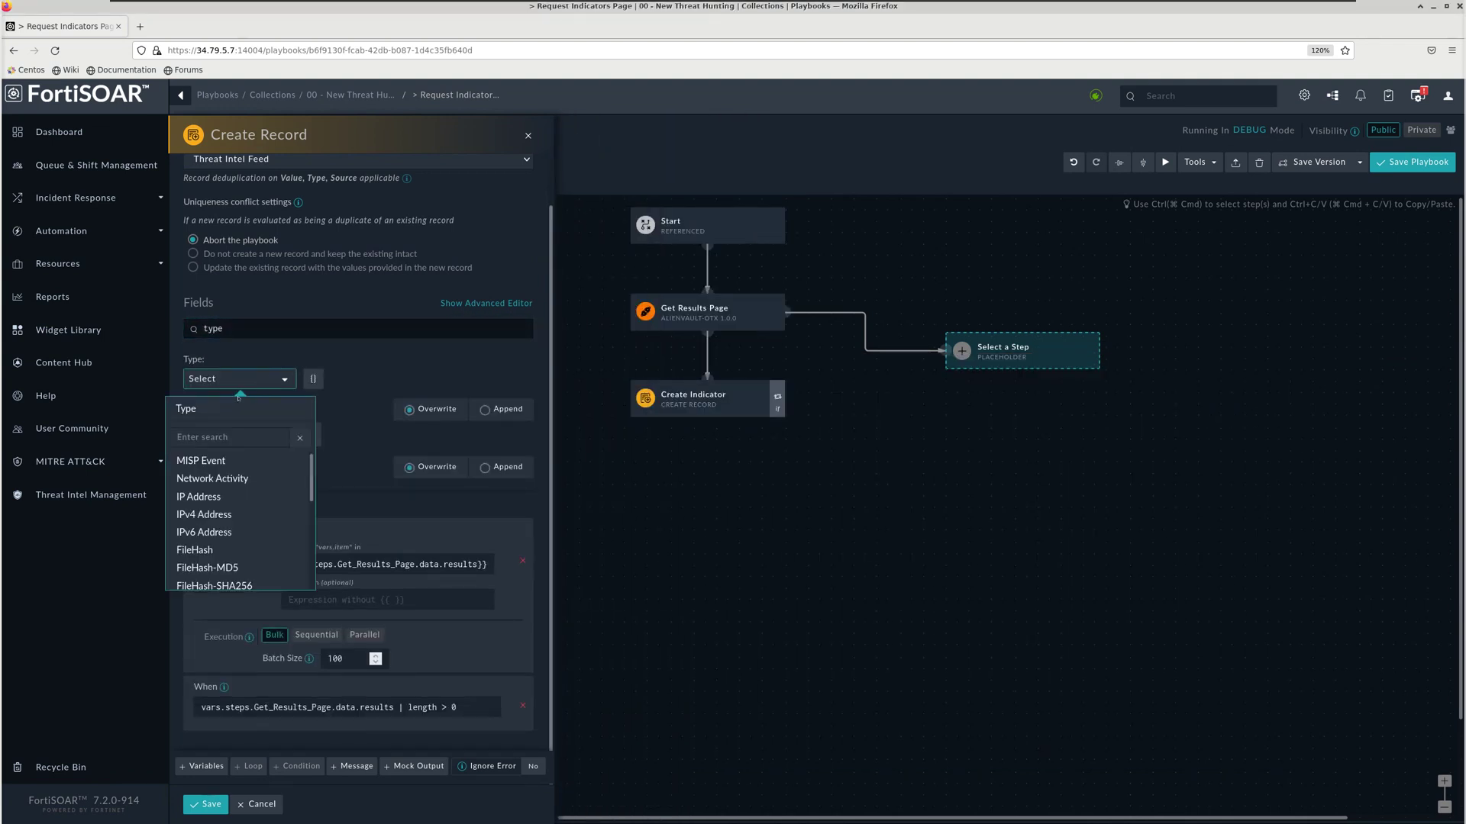
left_click(210, 516)
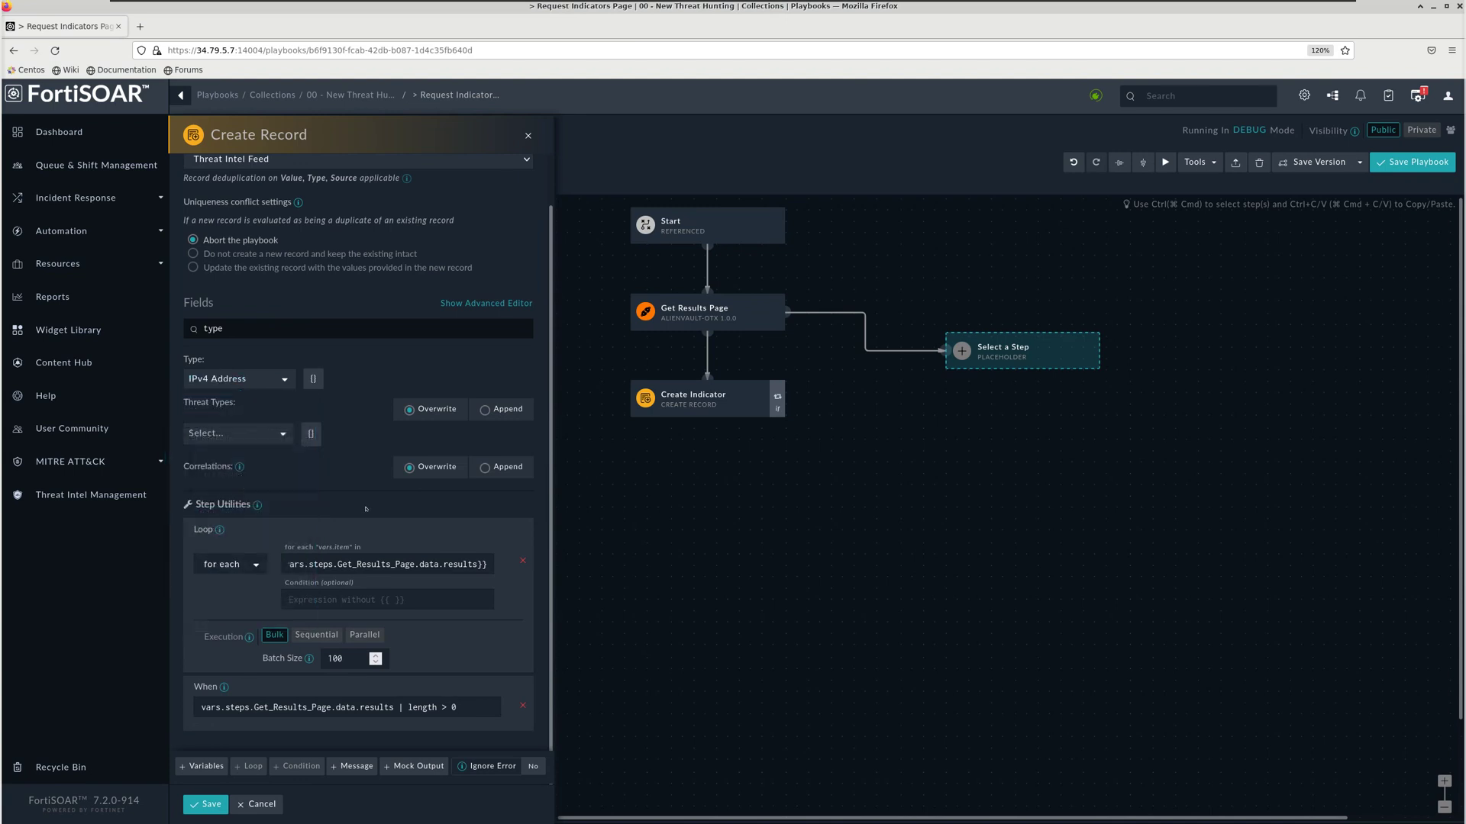
left_click(252, 381)
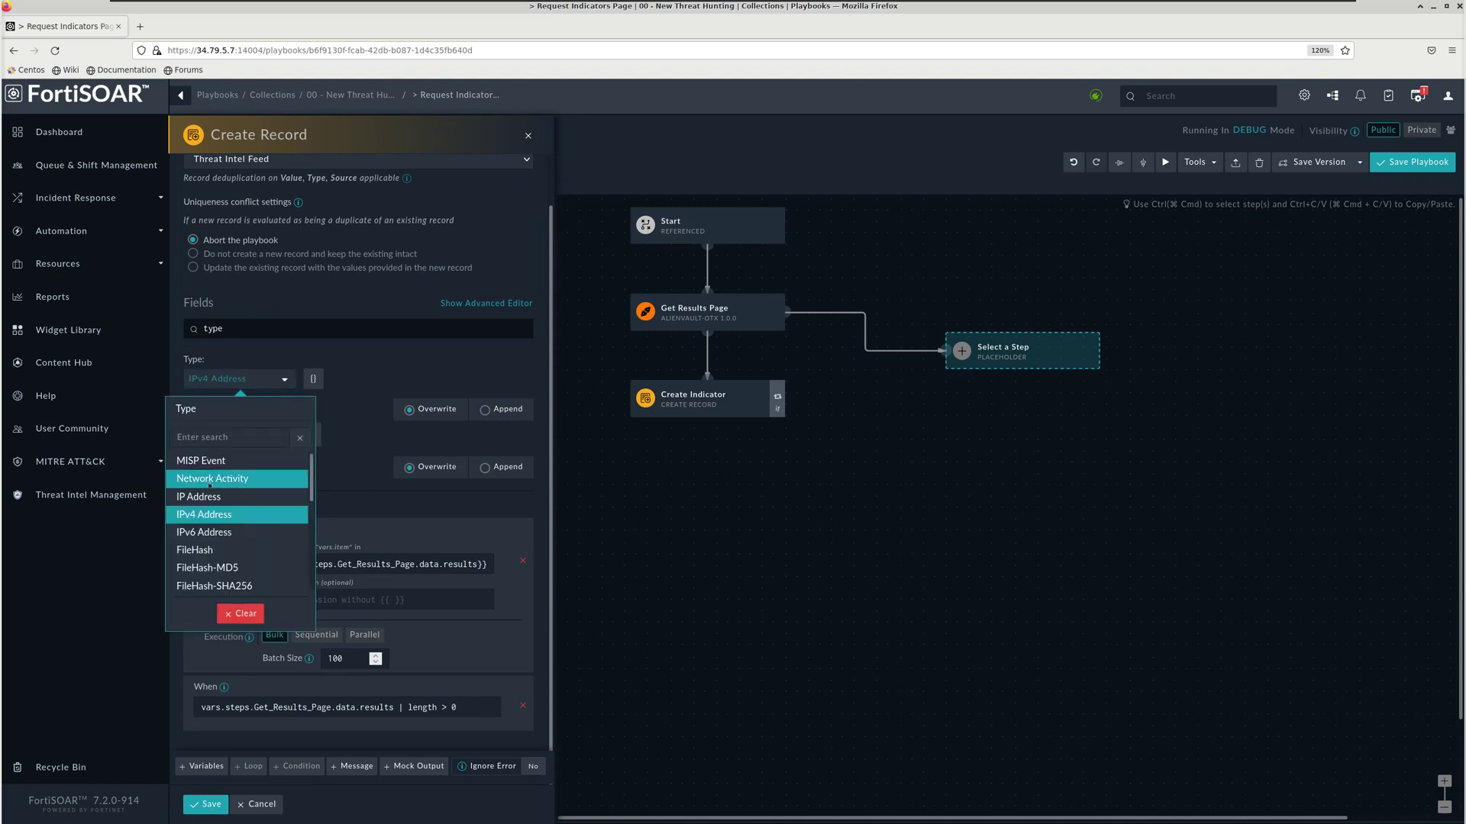
left_click(194, 500)
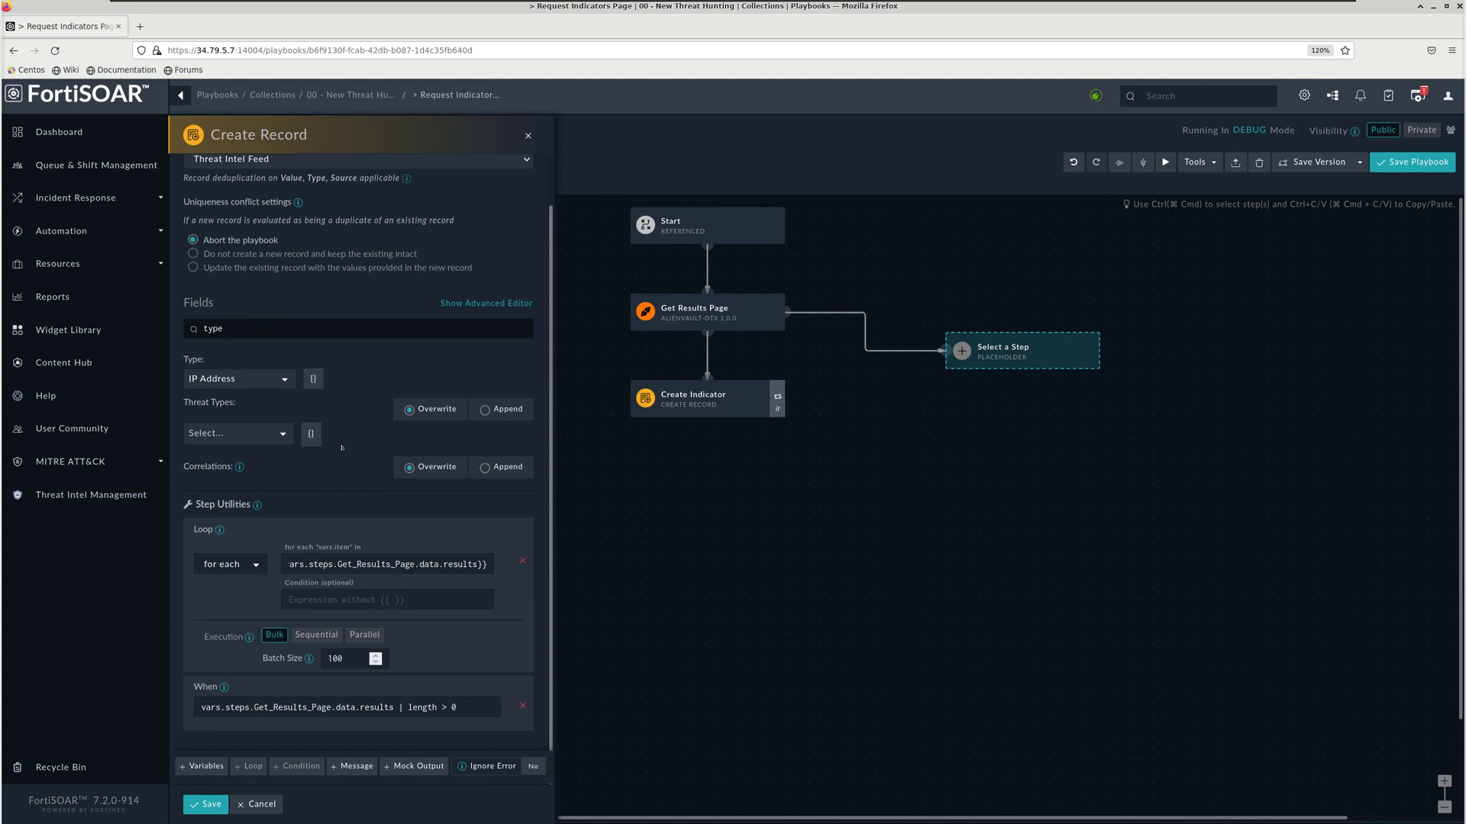
- Consult the output schema notes, then clear the 'type' field filter
left_click(10, 344)
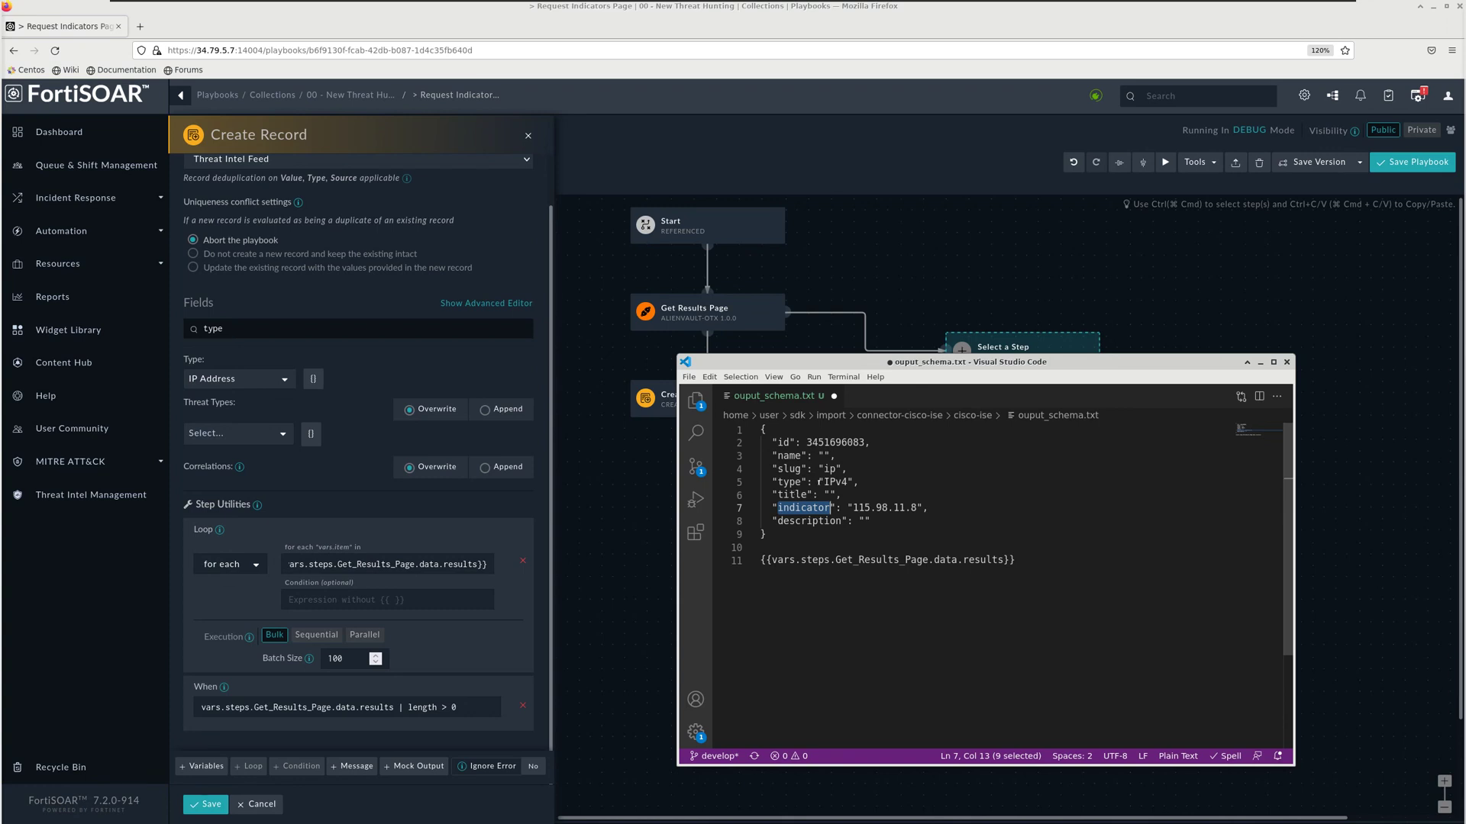
left_click(366, 360)
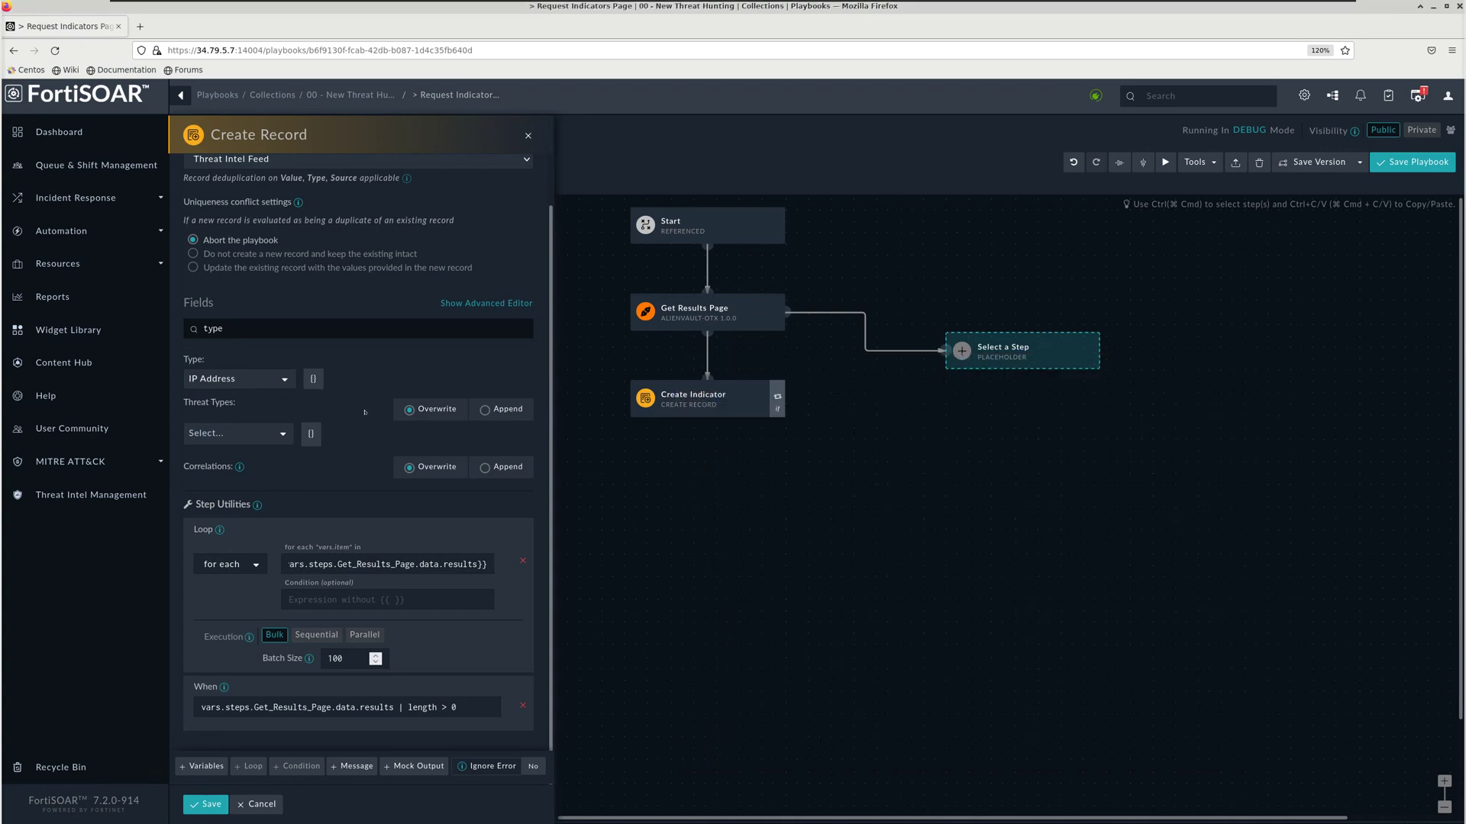
scroll(365, 413, "down", 1)
left_click(293, 322)
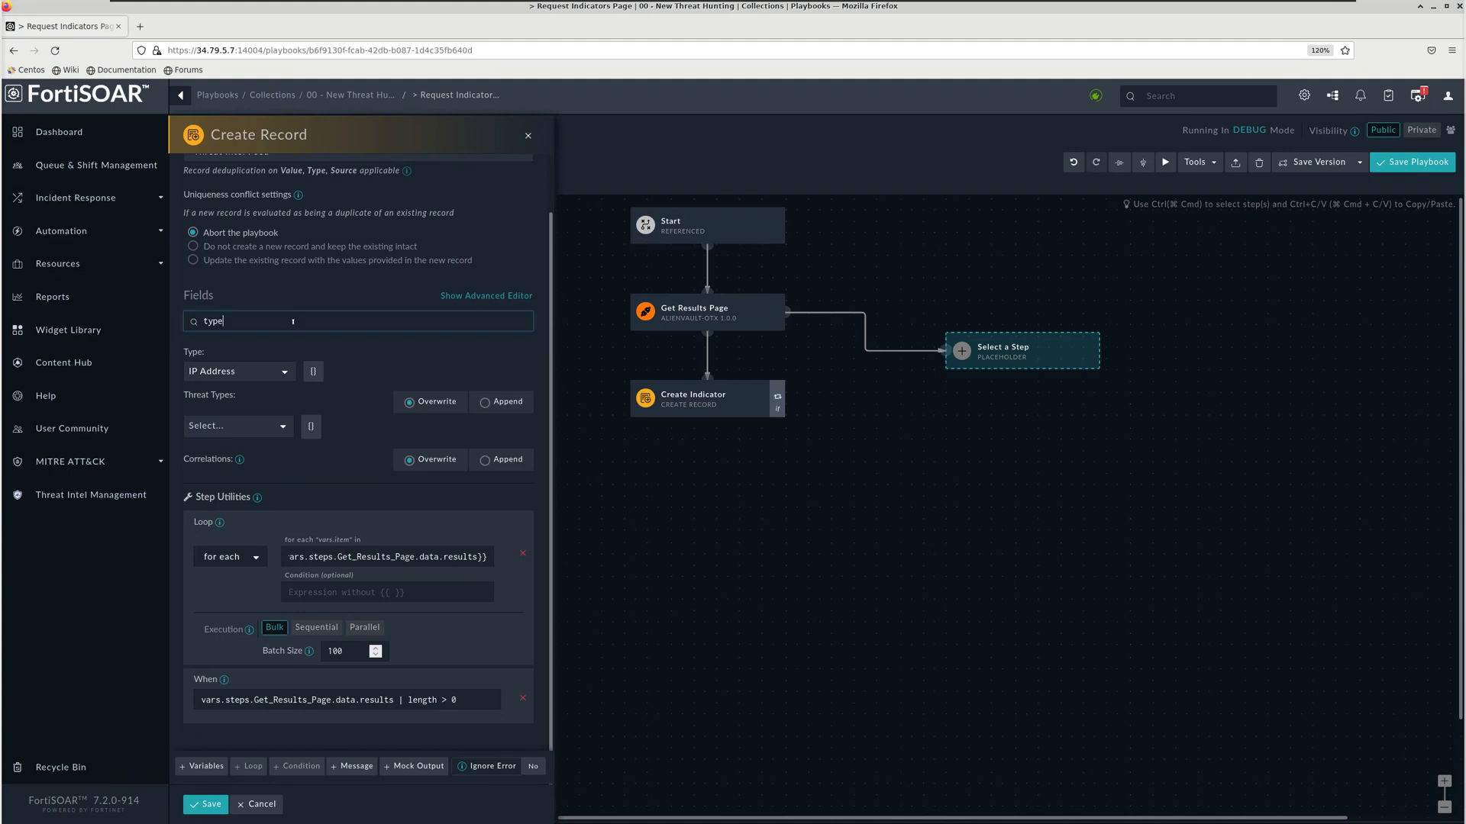
- Clear the Fields search filter so every record field is listed again
key("ctrl+a")
key("BackSpace")
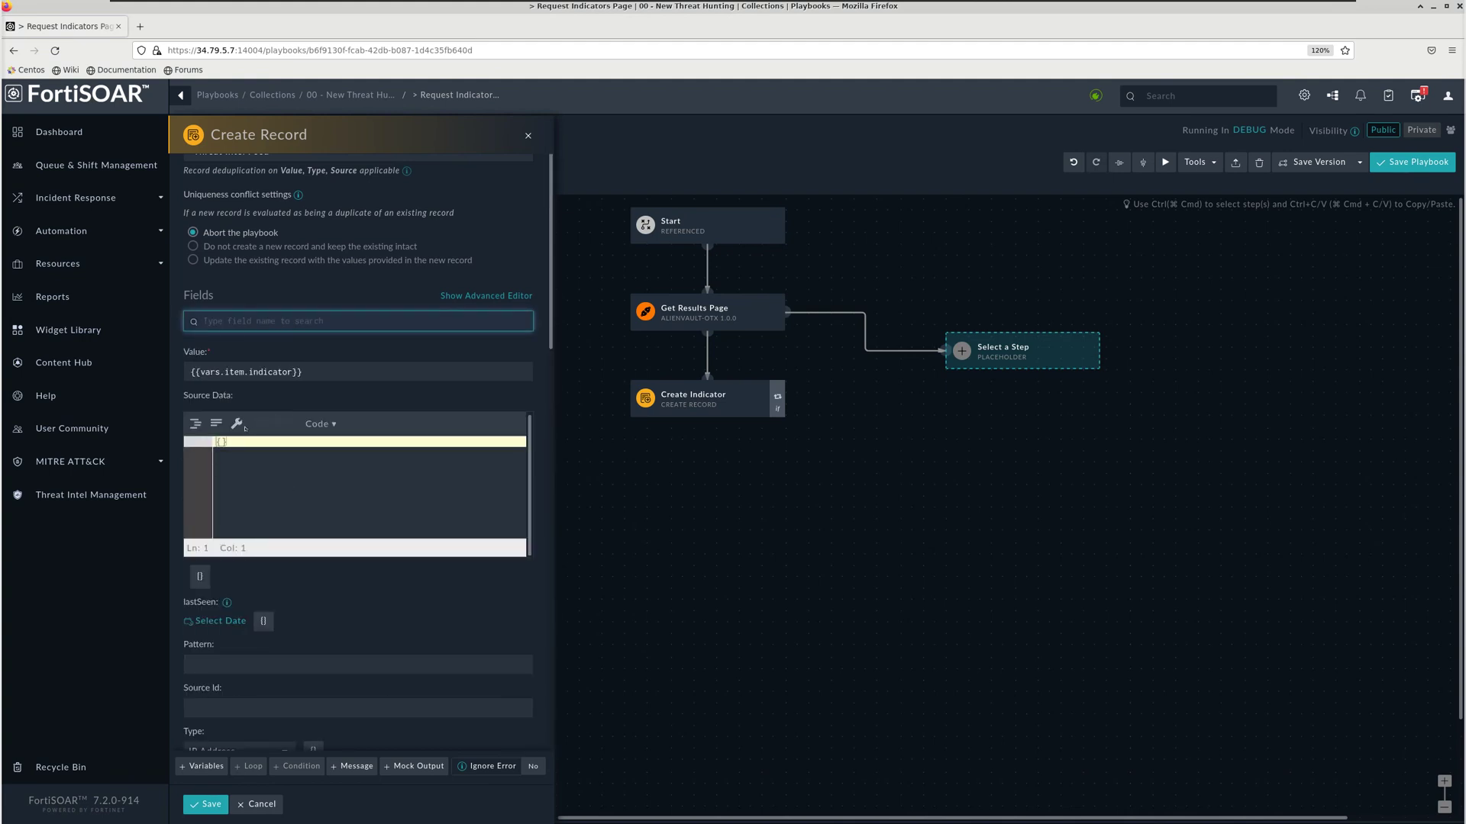
scroll(281, 494, "down", 5)
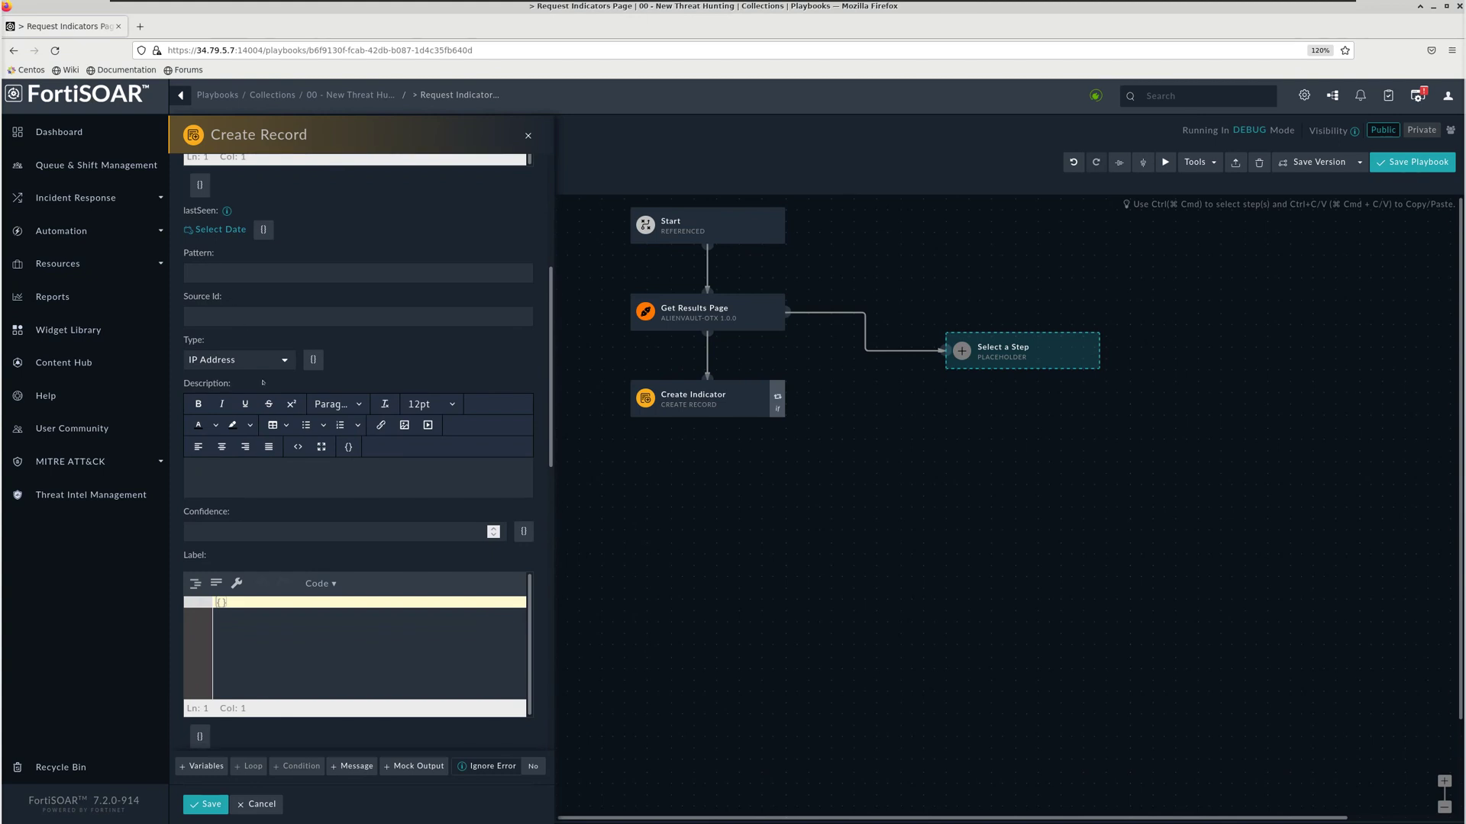
scroll(263, 382, "down", 1)
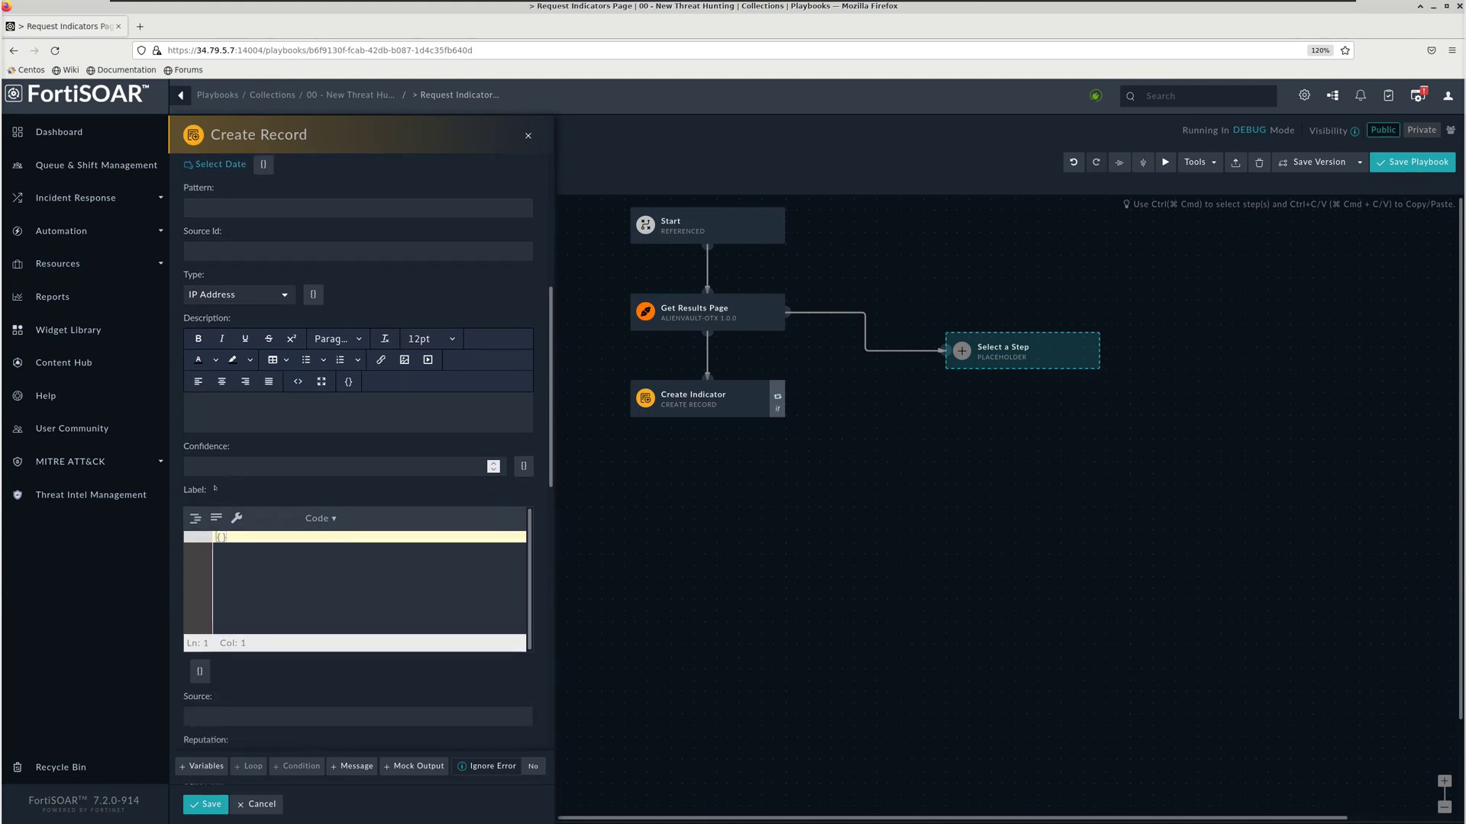
- Copy the "title": "" line from ouput_schema.txt into the Label JSON braces
left_click(221, 537)
left_click(10, 382)
left_click(841, 494)
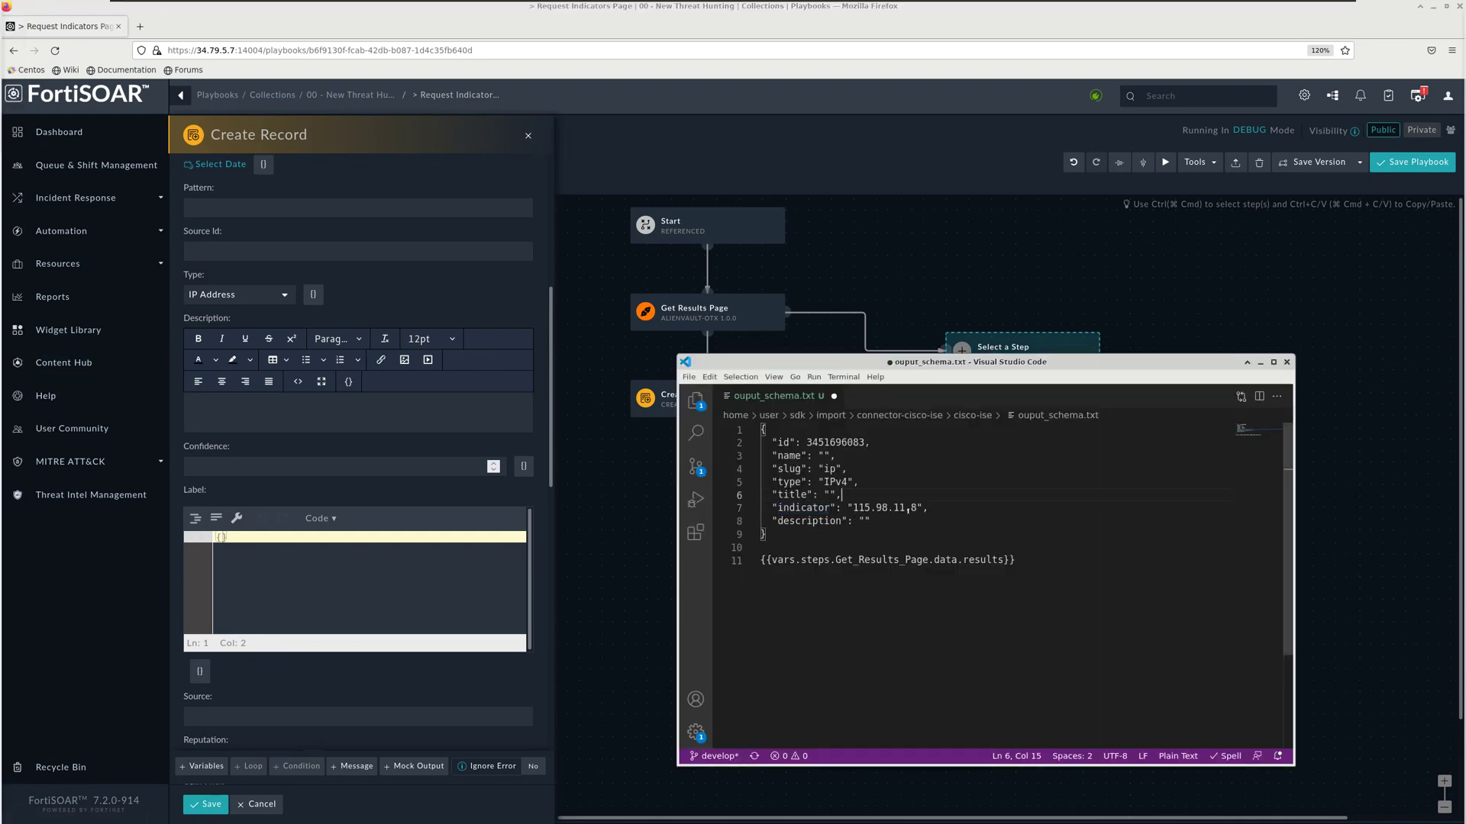
key("shift+Home")
key("ctrl+c")
left_click(354, 563)
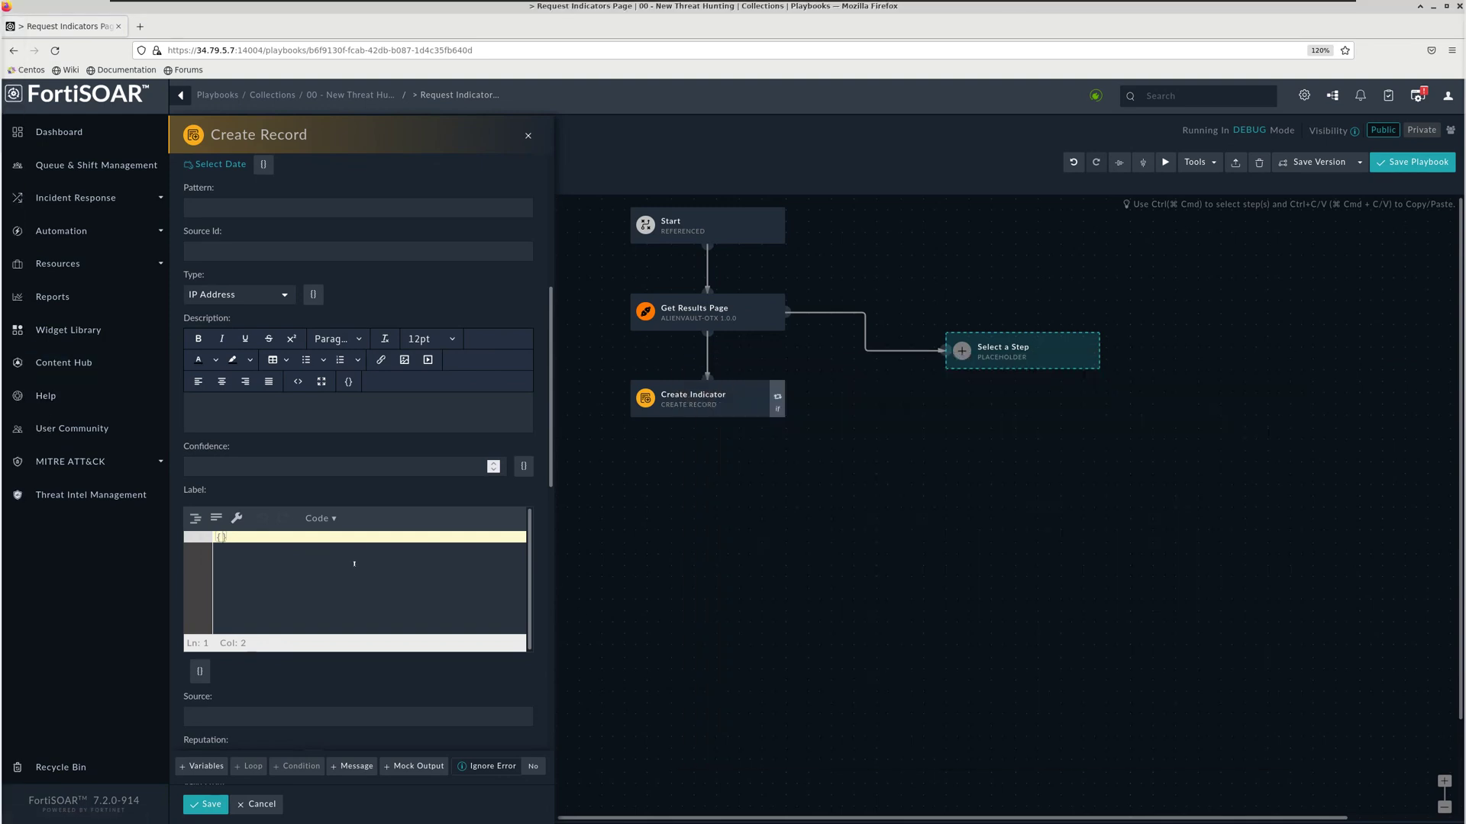
key("Return")
key("ctrl+v")
- Copy the description line from the output schema file for the playbook
key("alt+Tab")
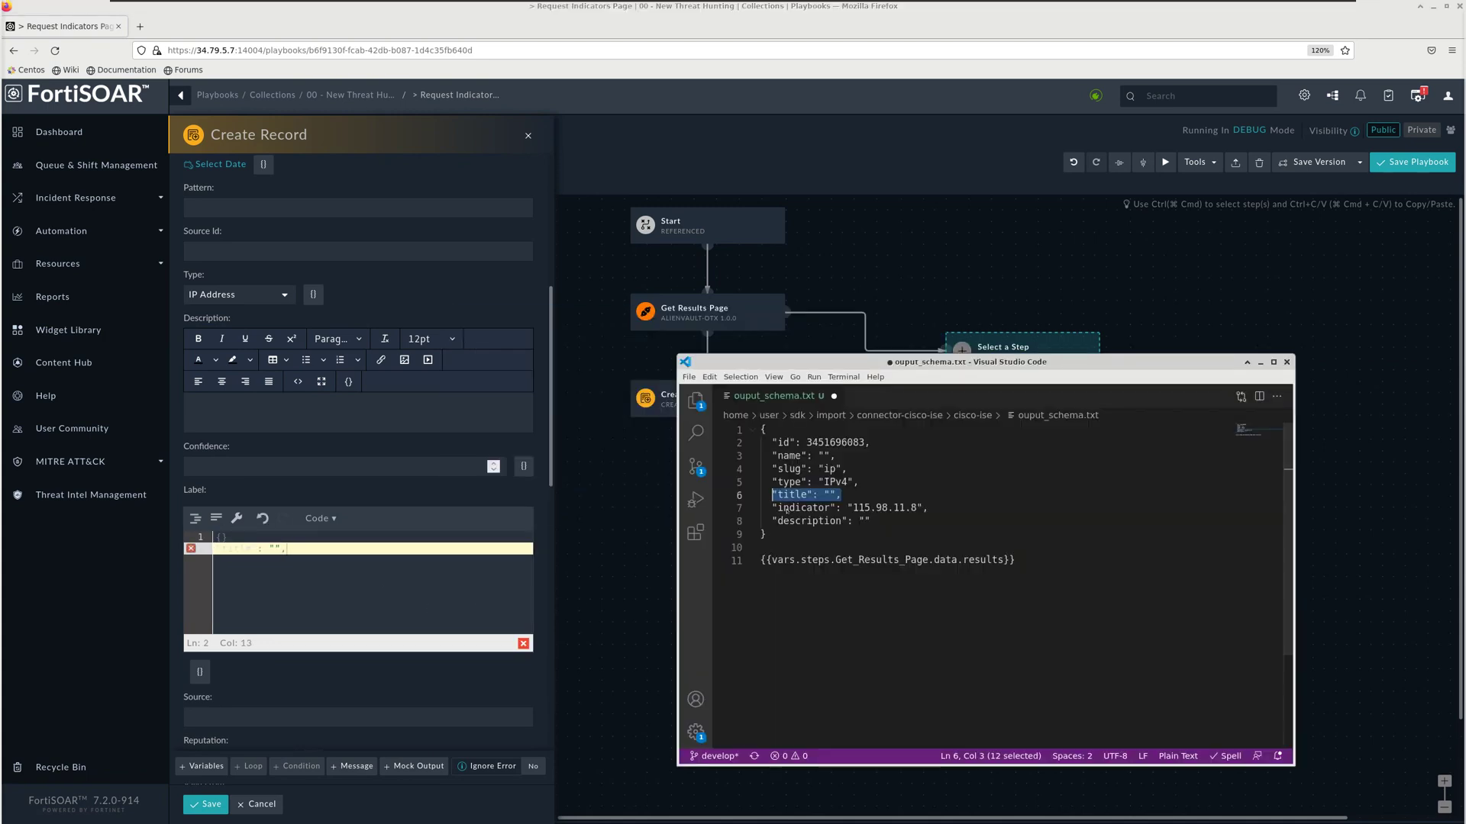
left_click(879, 515)
key("shift+Home")
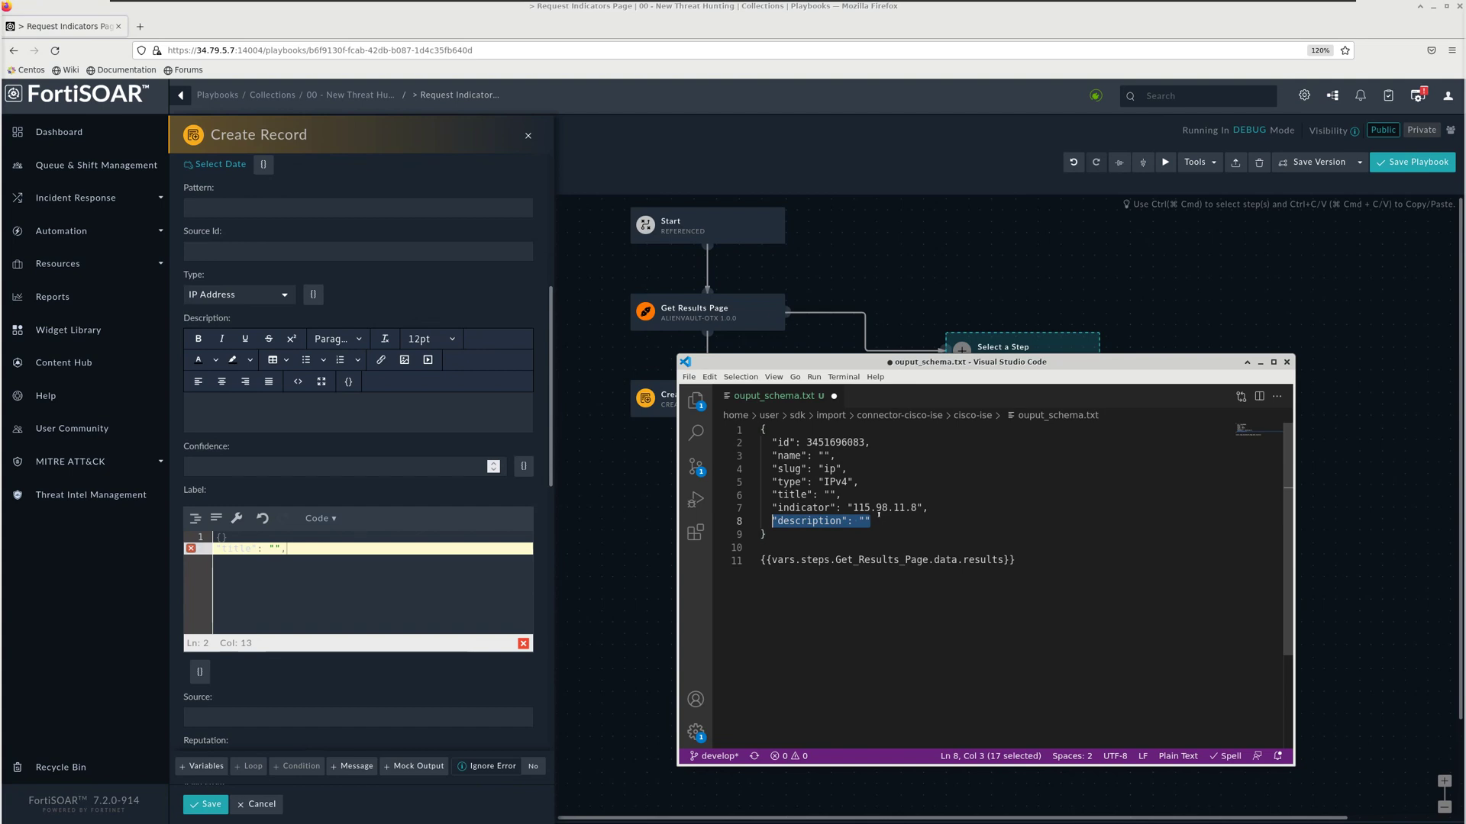
left_click(274, 421)
- Filter fields by 'desc' and set Description to {{vars.item.description}}, copying the expression
scroll(273, 421, "up", 6)
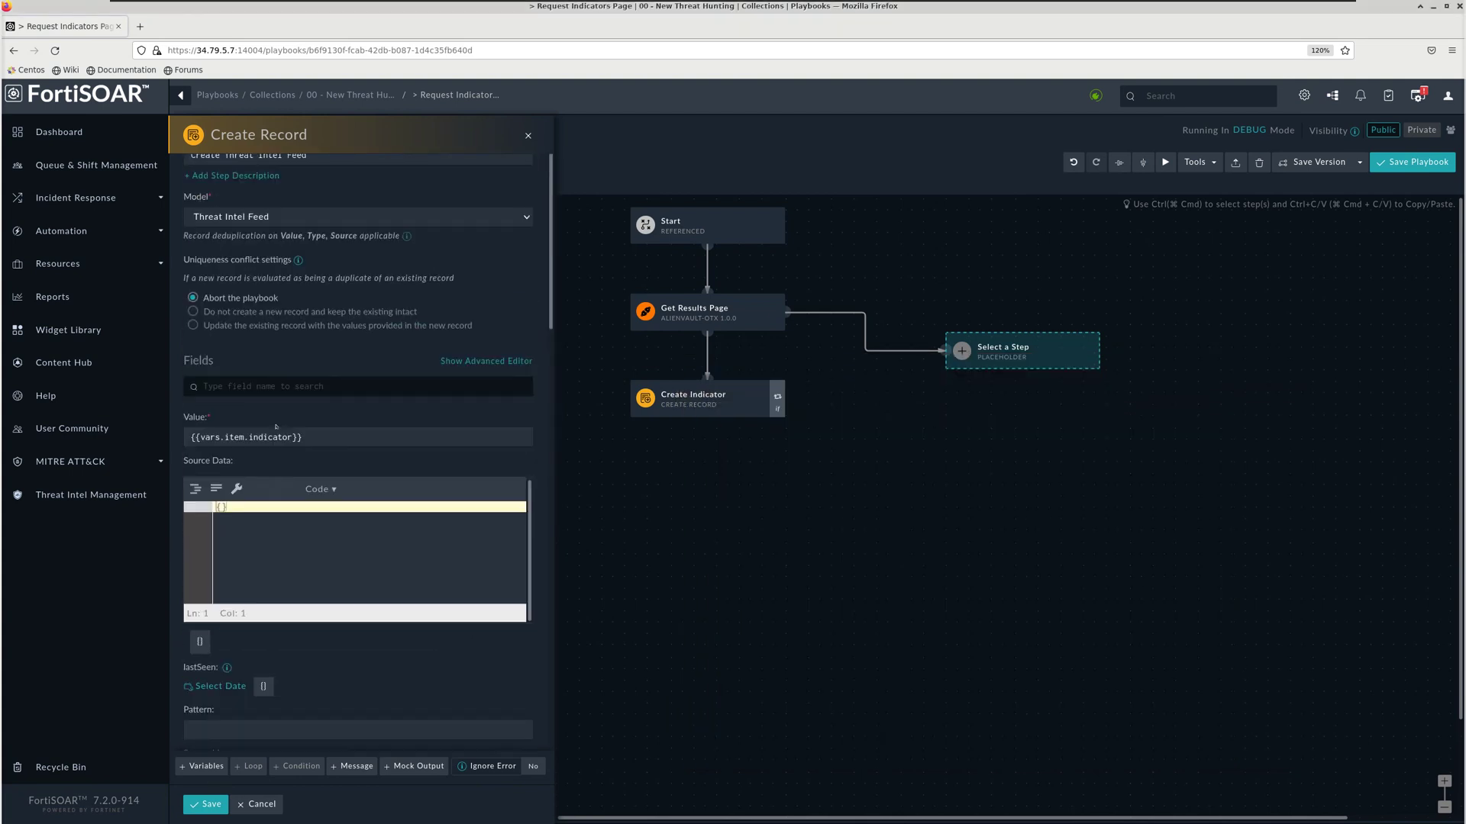
left_click(265, 387)
type("desc")
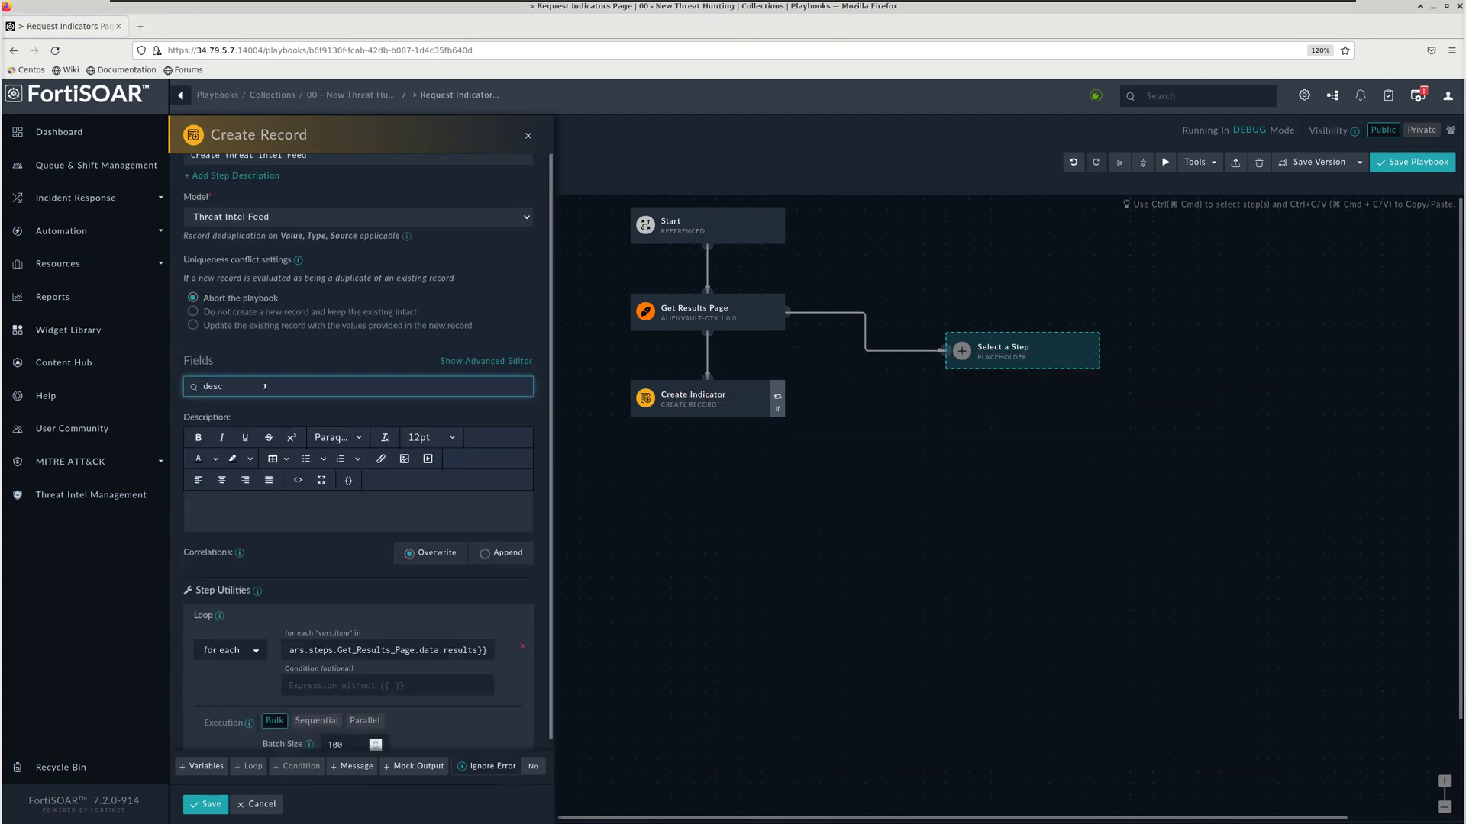
left_click(349, 480)
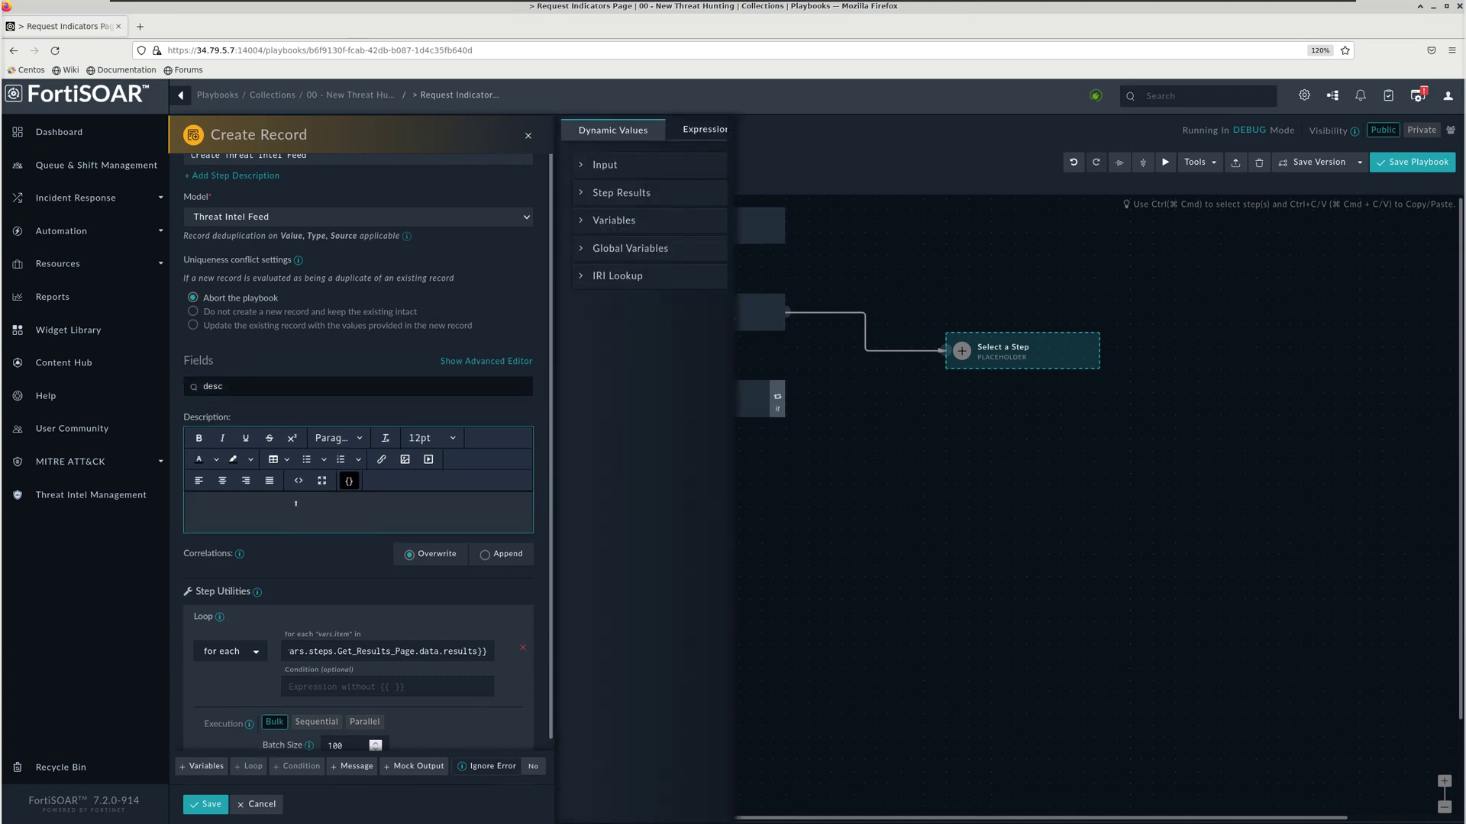
left_click(302, 499)
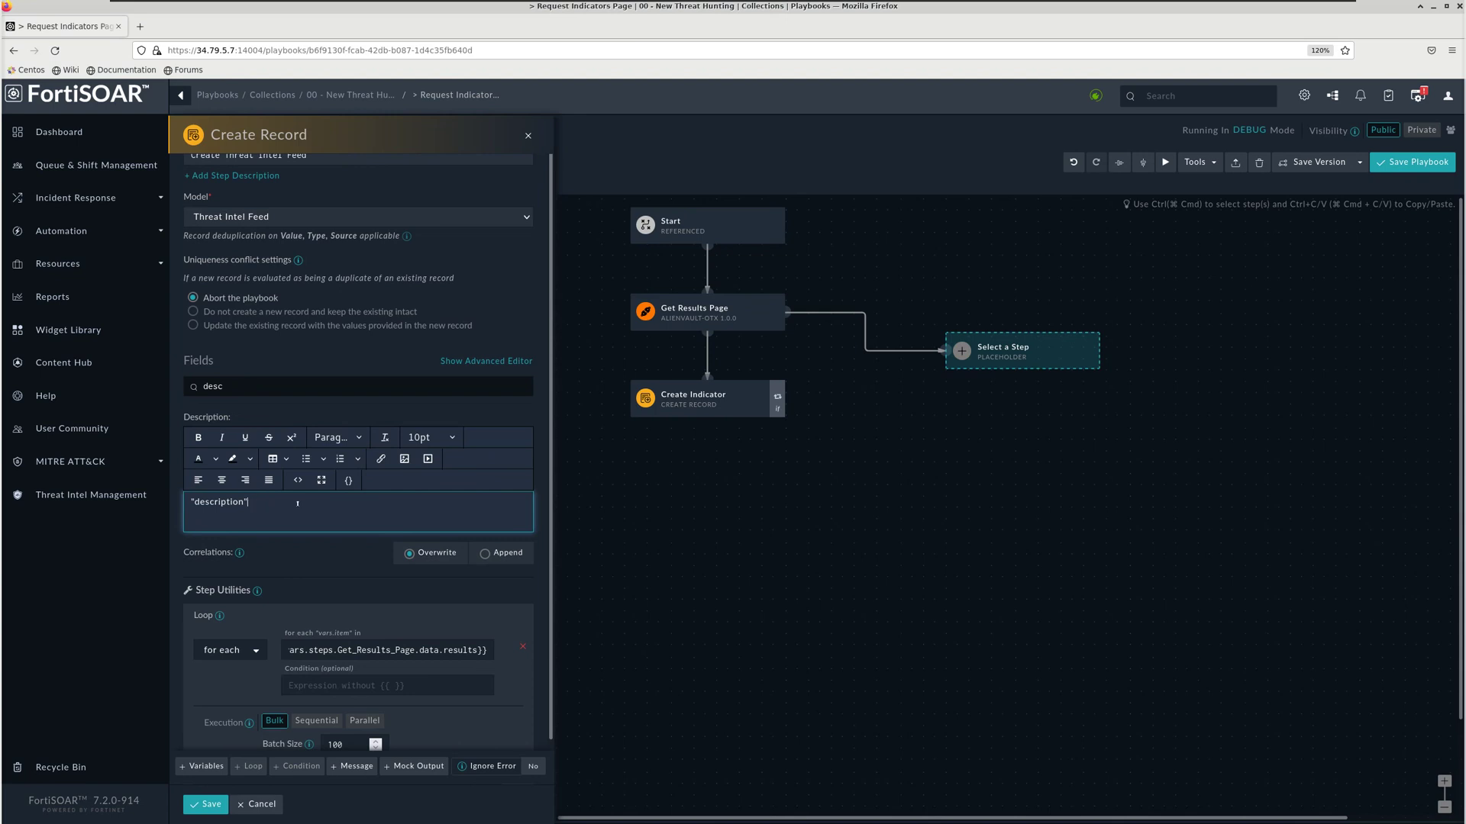
key("BackSpace")
type("vars.")
type("item")
type(".")
type("}}")
type("{{")
key("ctrl+a")
key("ctrl+c")
- Clear the 'desc' field filter to show all record fields again
scroll(280, 518, "down", 2)
scroll(274, 510, "up", 3)
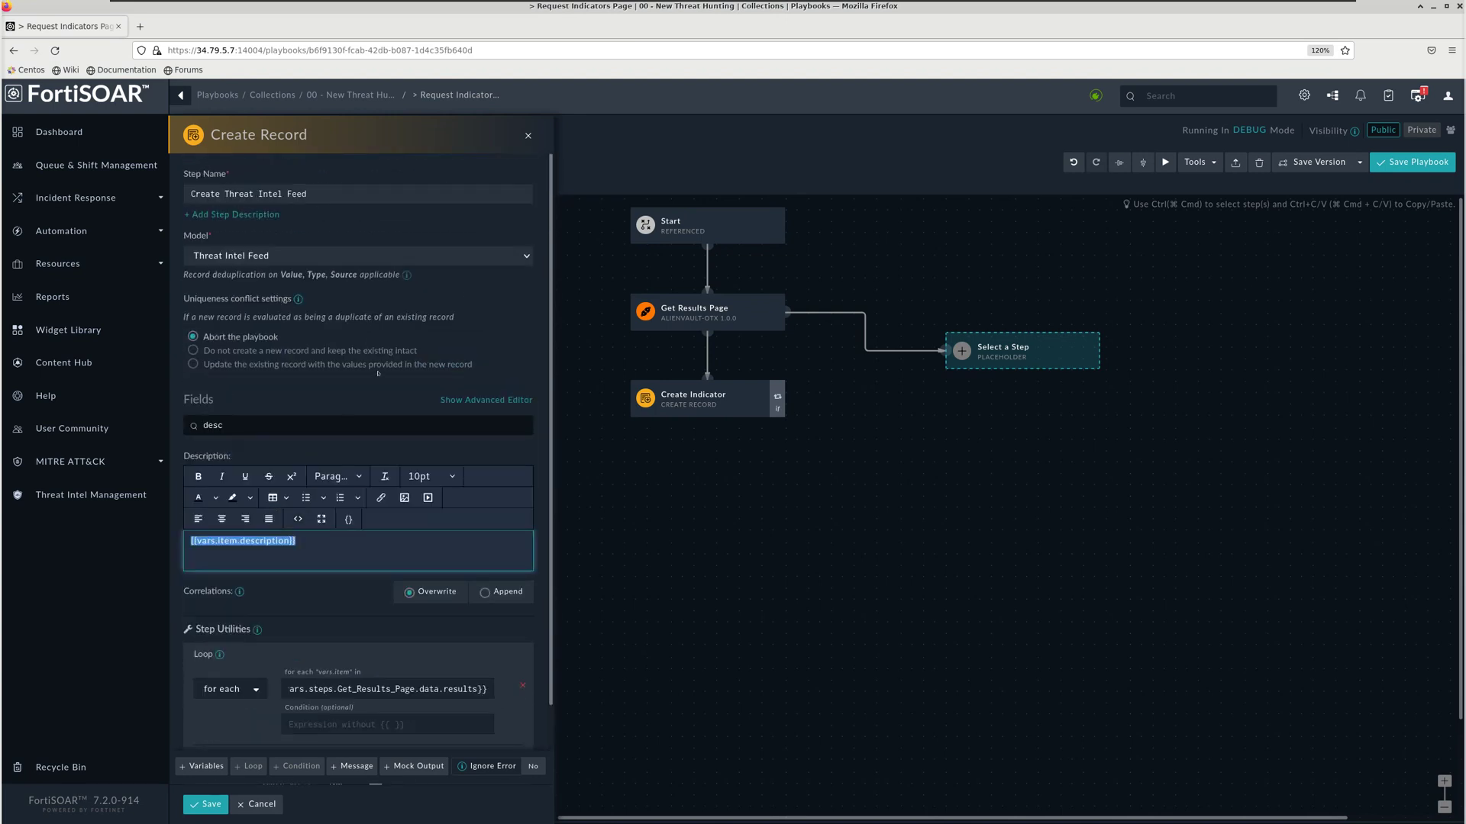
scroll(378, 374, "down", 2)
double_click(239, 288)
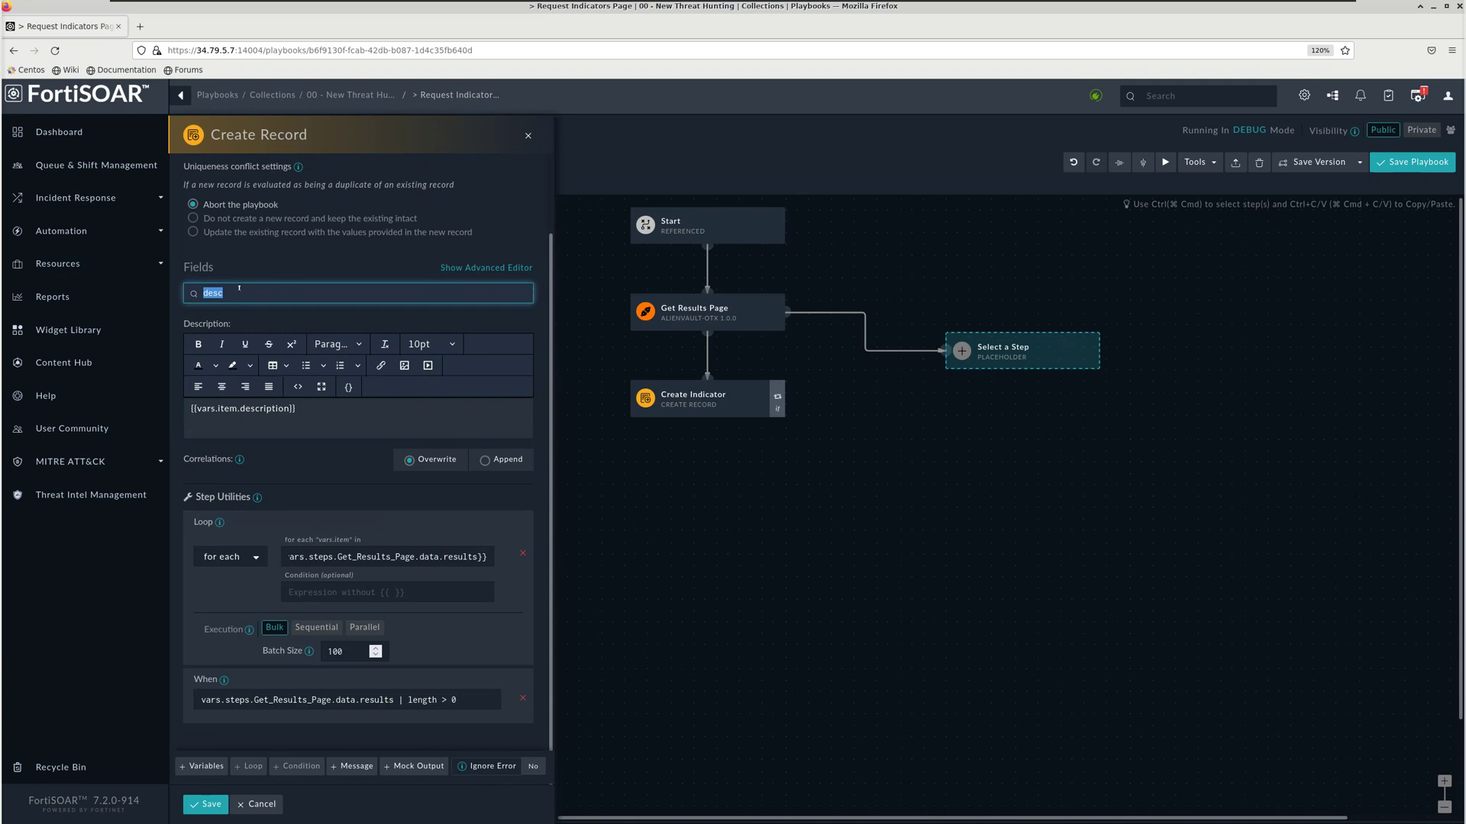
key("BackSpace")
scroll(308, 365, "down", 12)
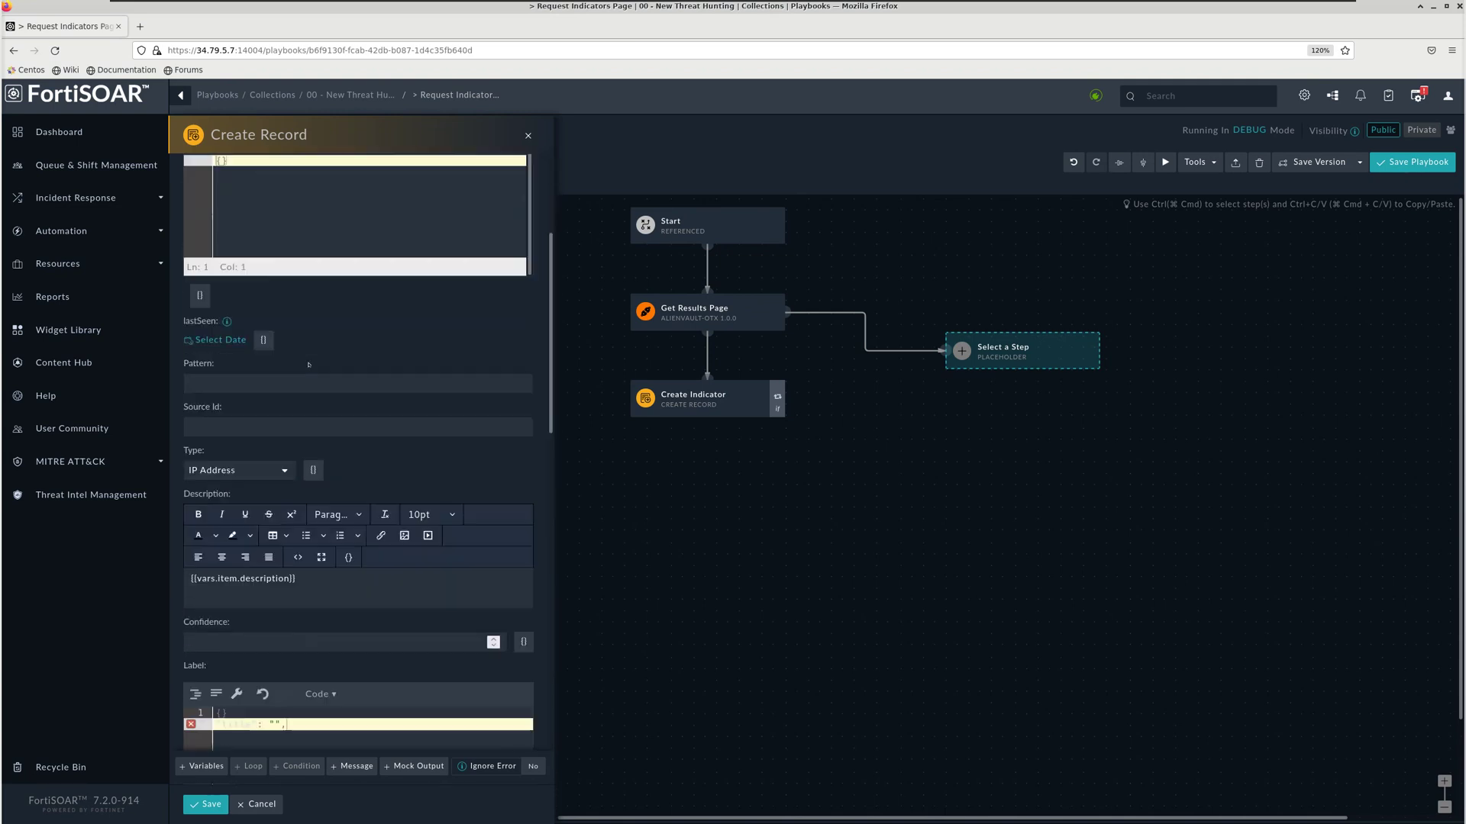
- Make the Label's first entry "title": "{{vars.item.title}}"
scroll(310, 365, "up", 3)
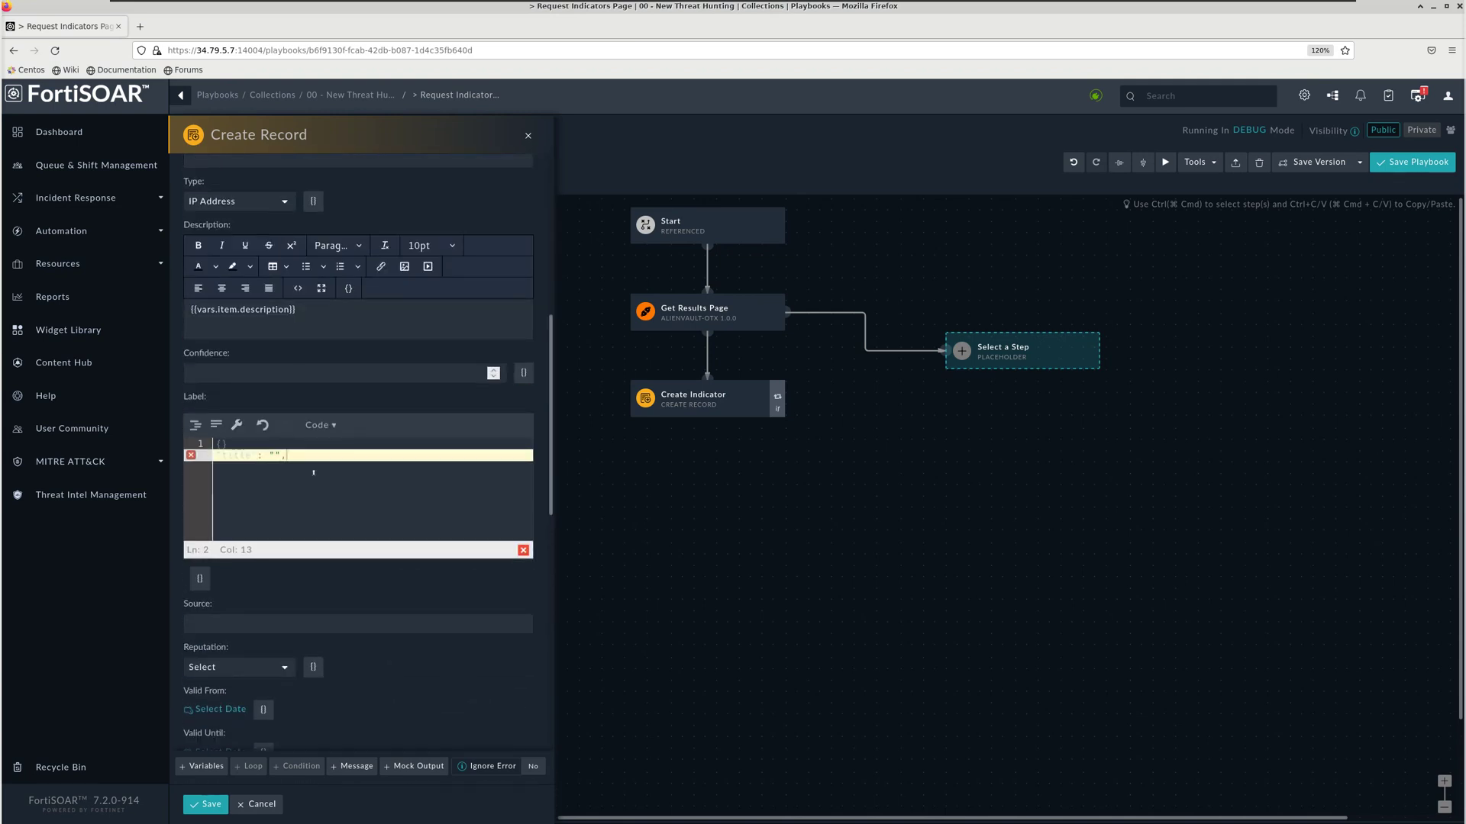
left_click(364, 481)
key("ctrl+v")
double_click(237, 455)
key("ctrl+c")
double_click(360, 455)
key("ctrl+v")
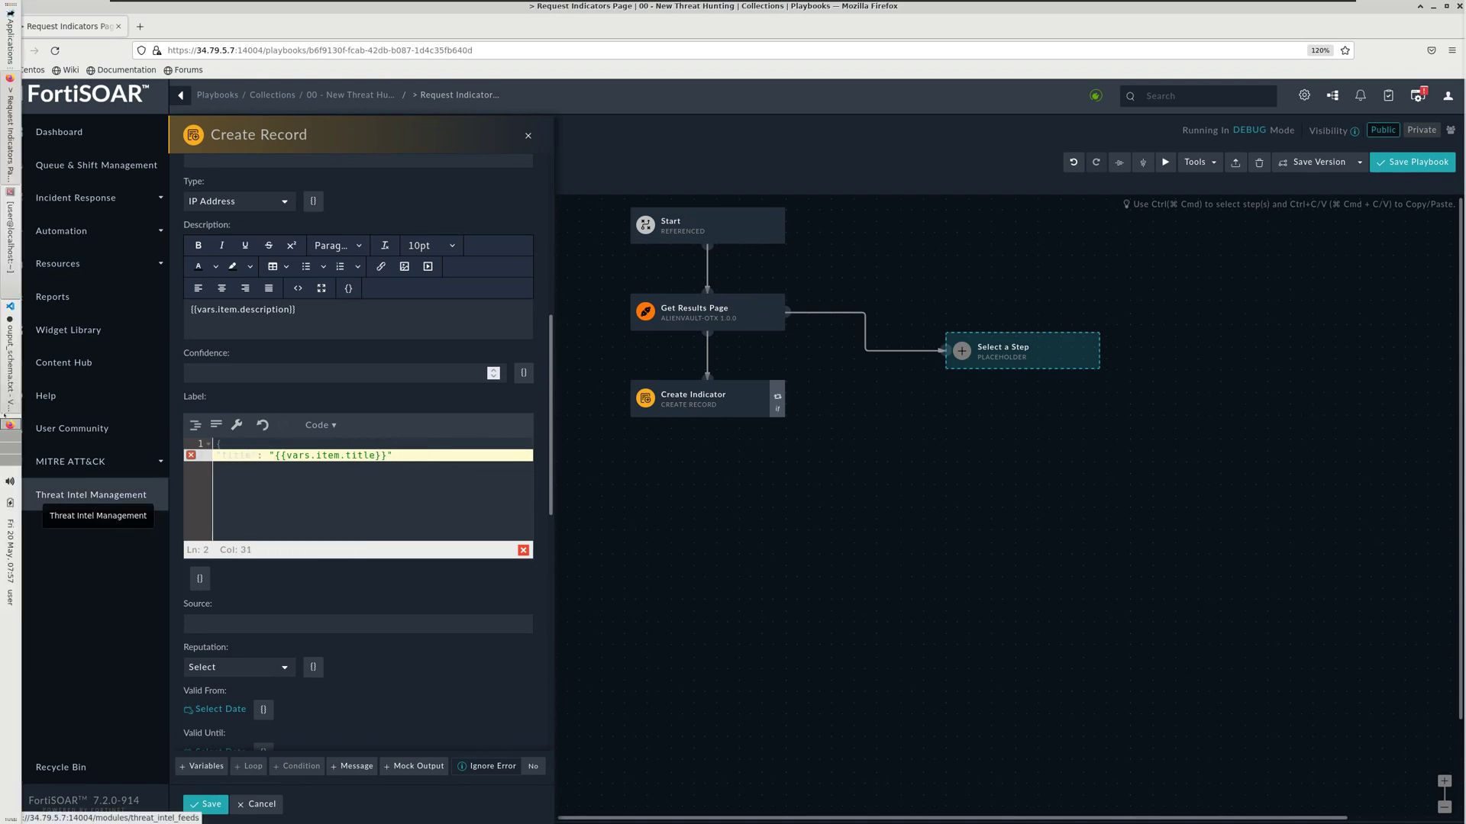
- Copy the name key from the output schema and duplicate the title entry in Label
left_click(10, 359)
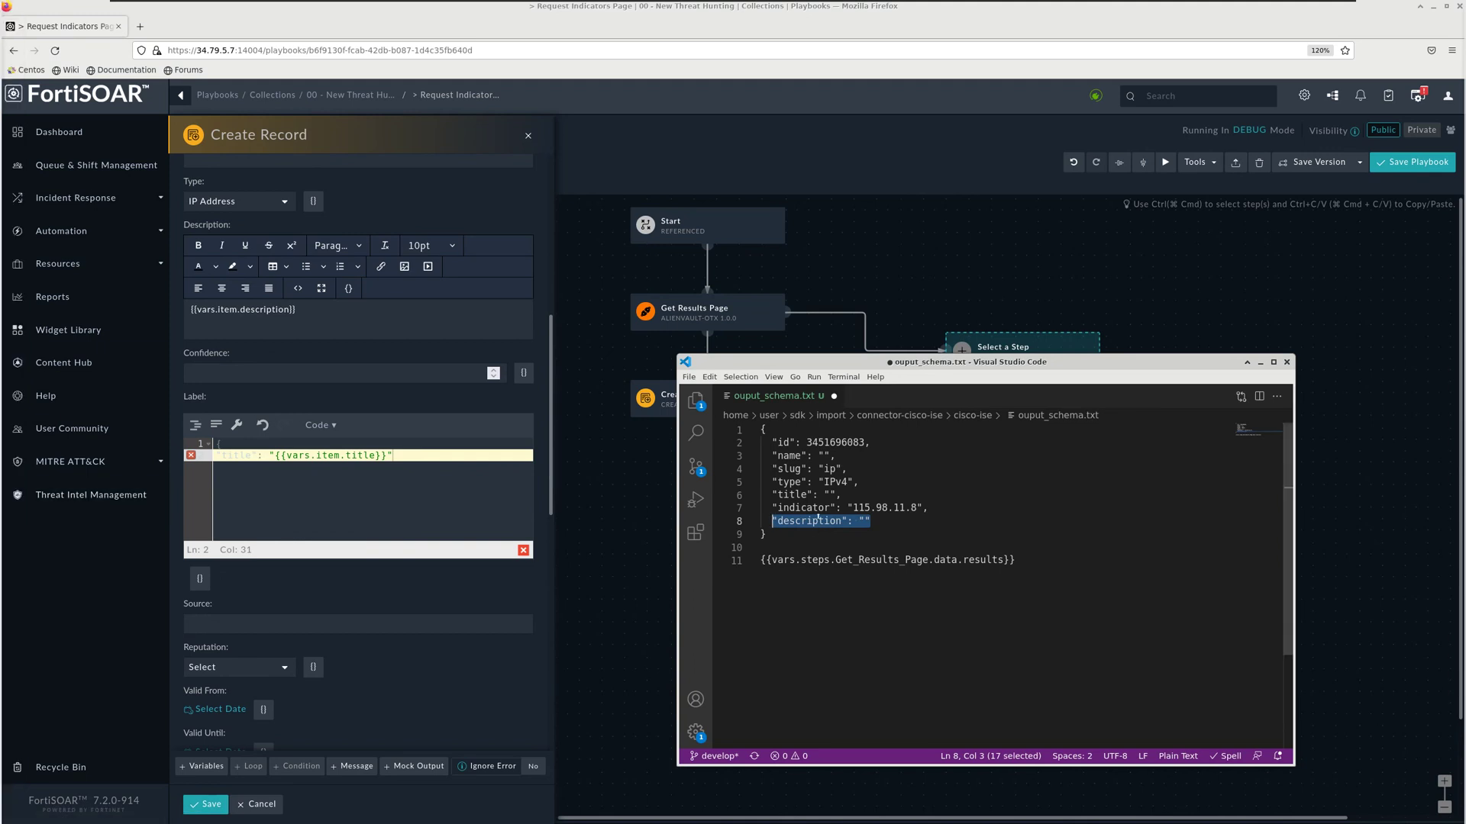
double_click(785, 455)
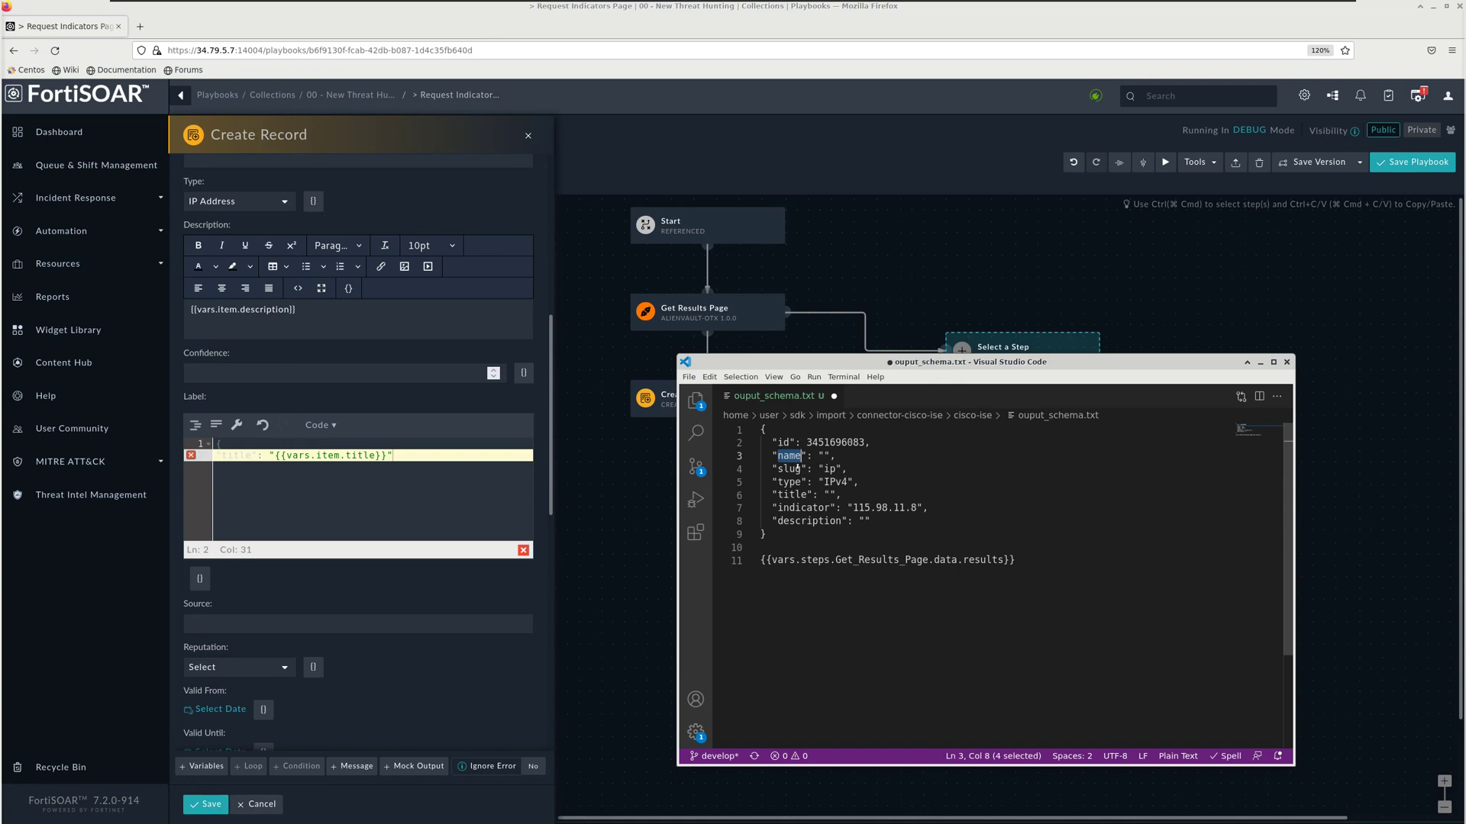
left_click(405, 454)
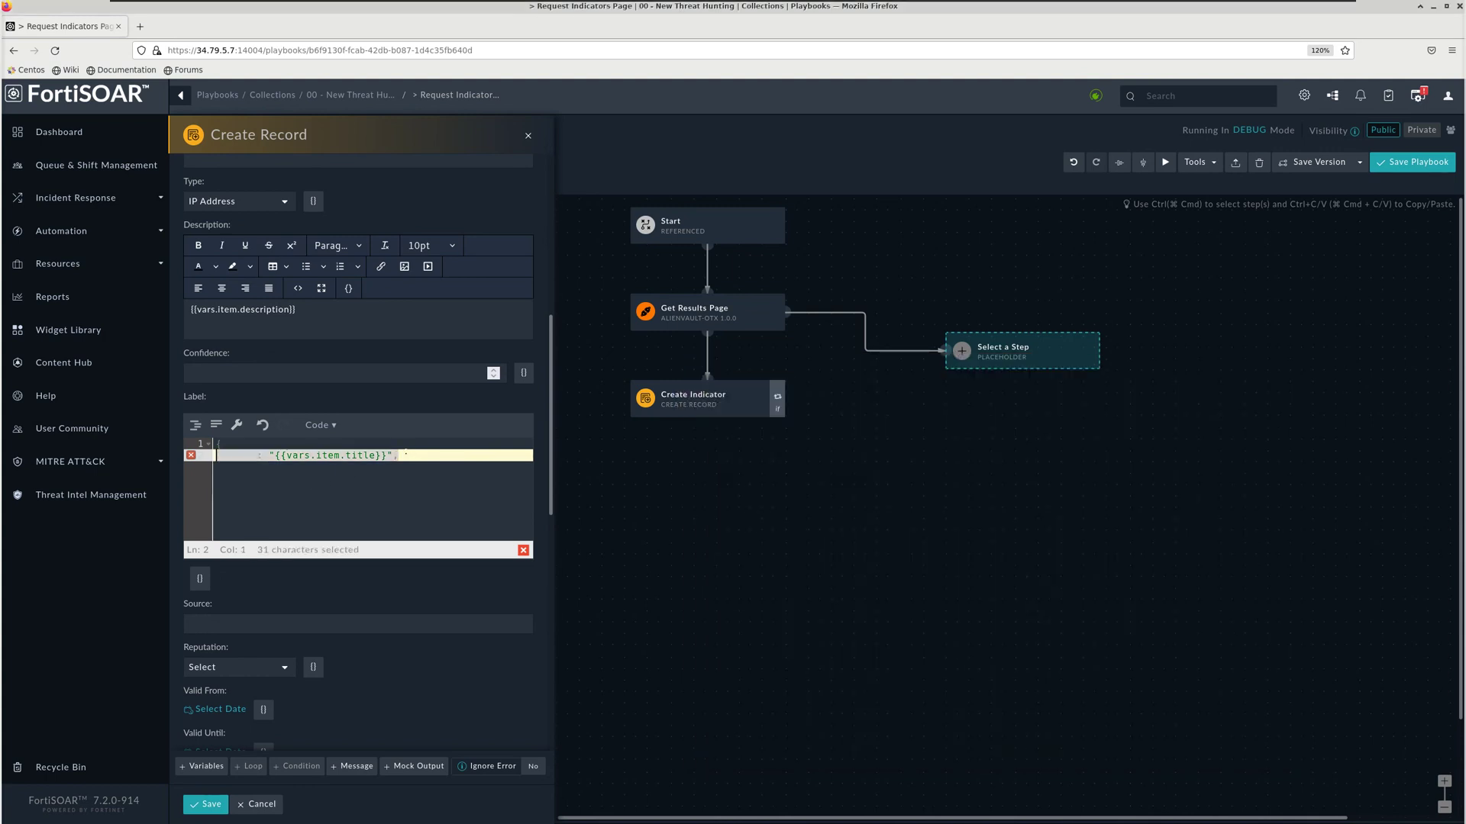
key("Return")
type("\"title\": \"{{vars.item.title}}\",")
key("alt+Tab")
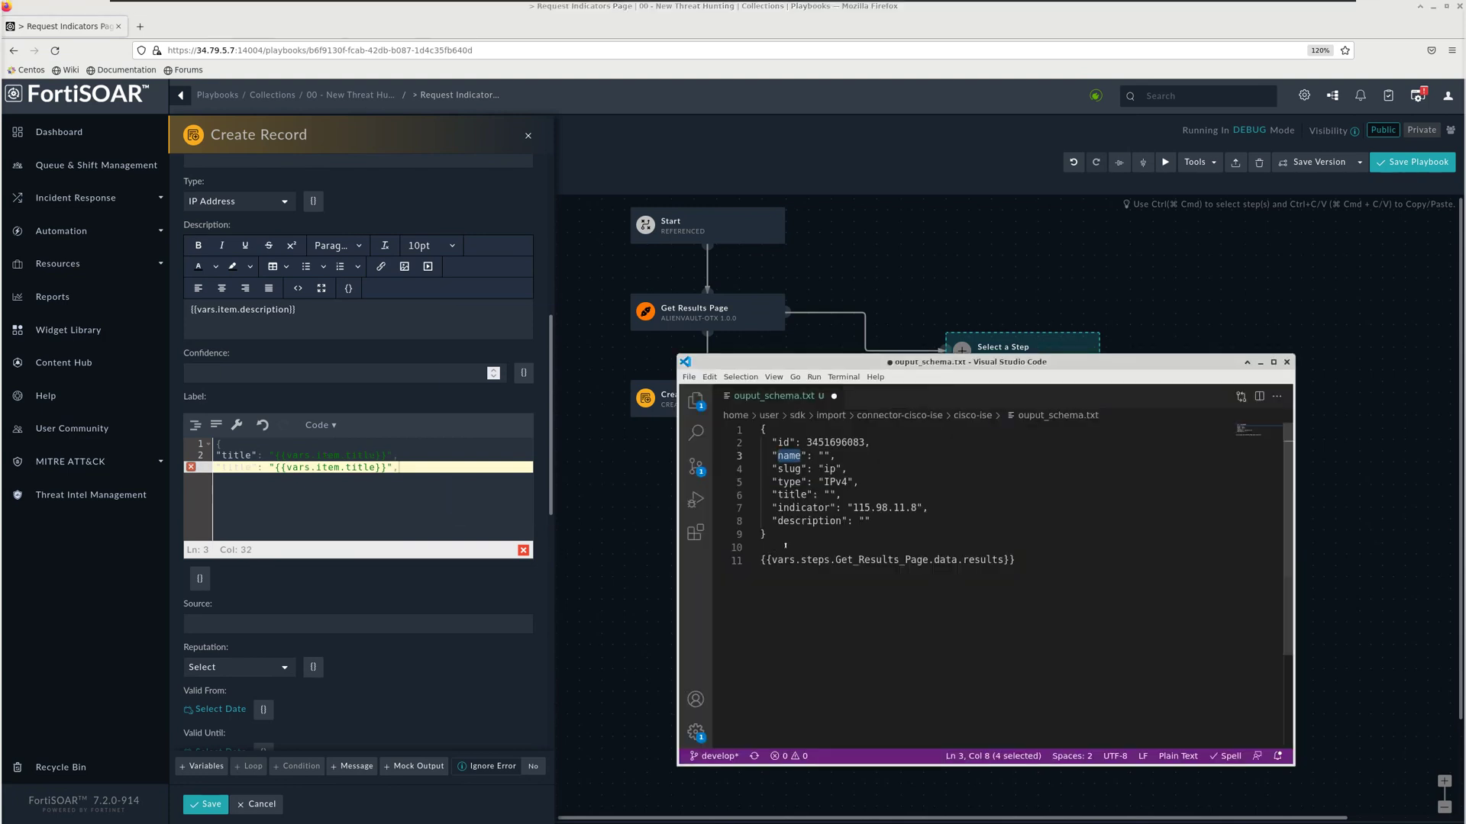
key("ctrl+c")
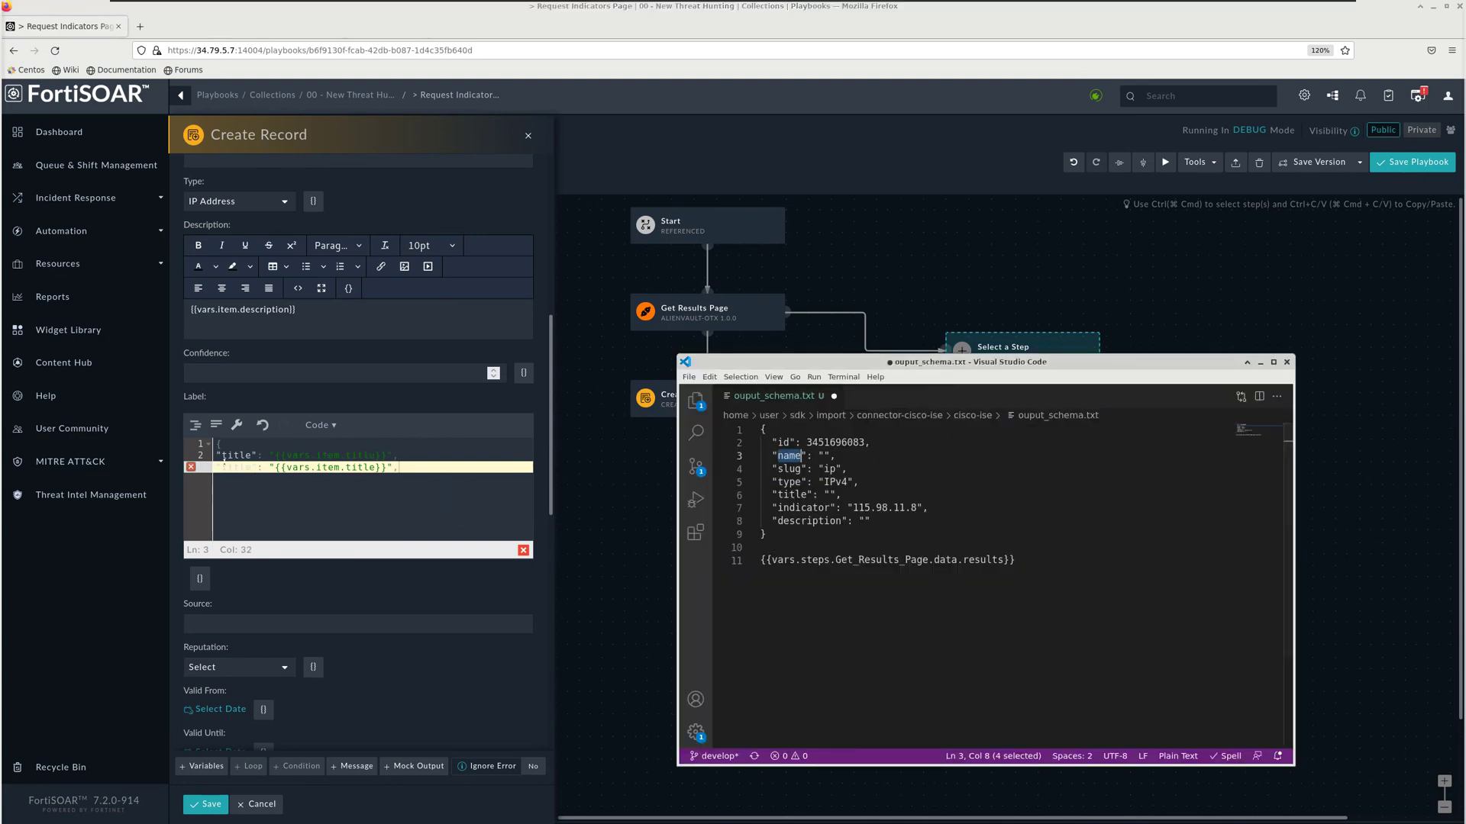
- Change the second entry to "name": "{{vars.item.name}}" and close the JSON brace
key("alt+Tab")
double_click(230, 467)
key("ctrl+v")
double_click(348, 468)
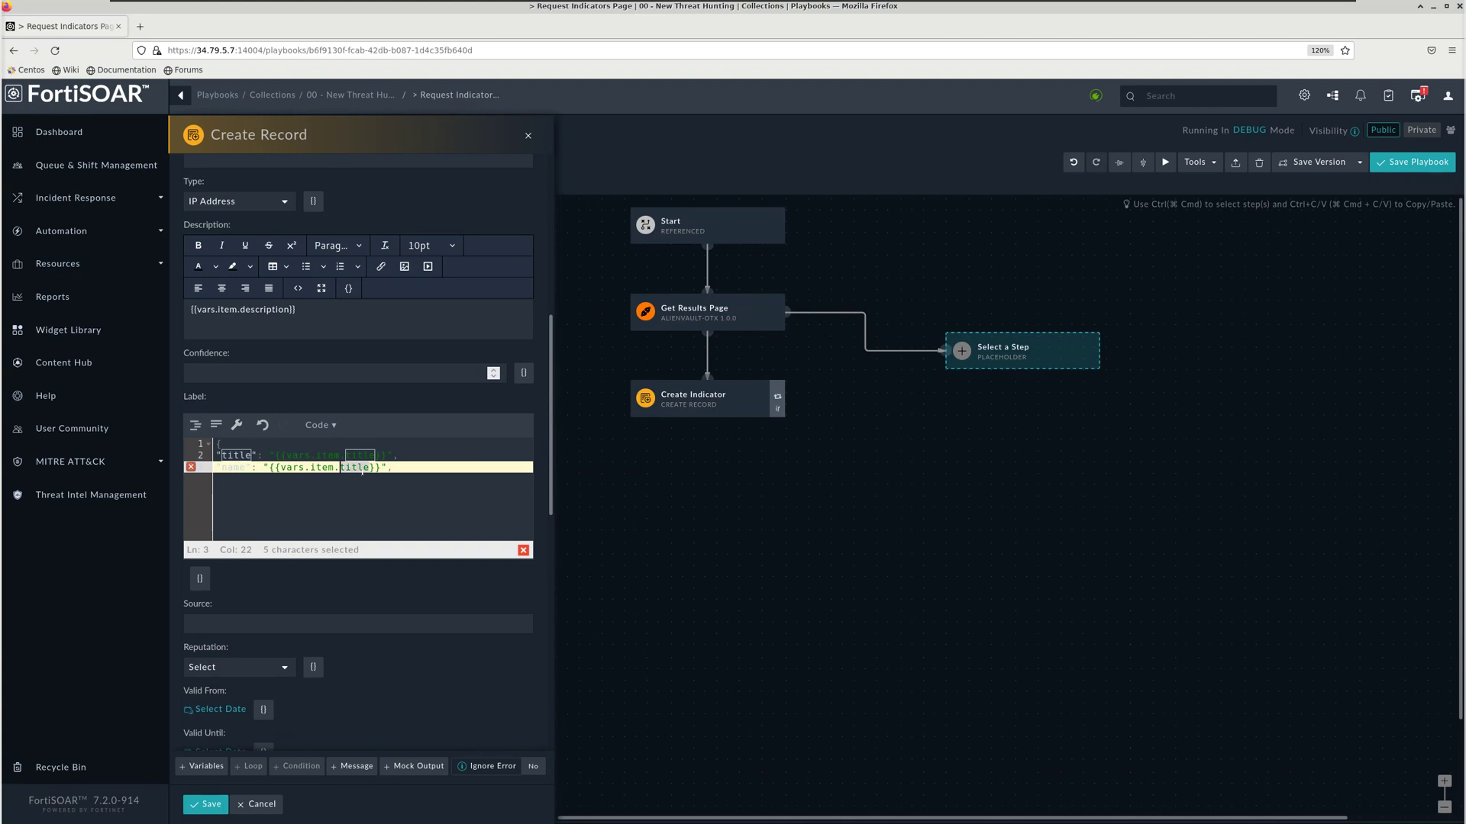
key("ctrl+v")
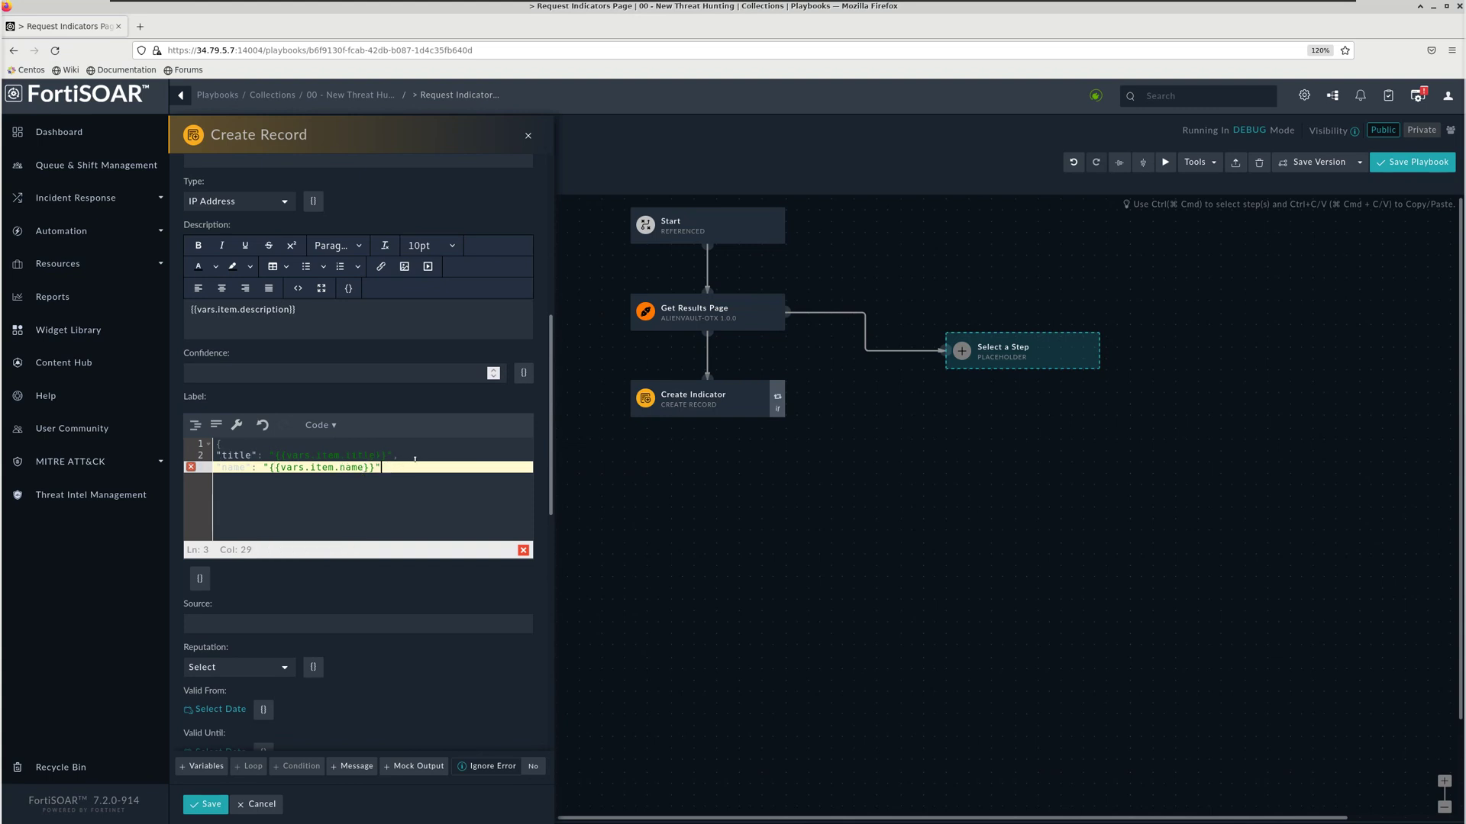
key("Return")
type("}")
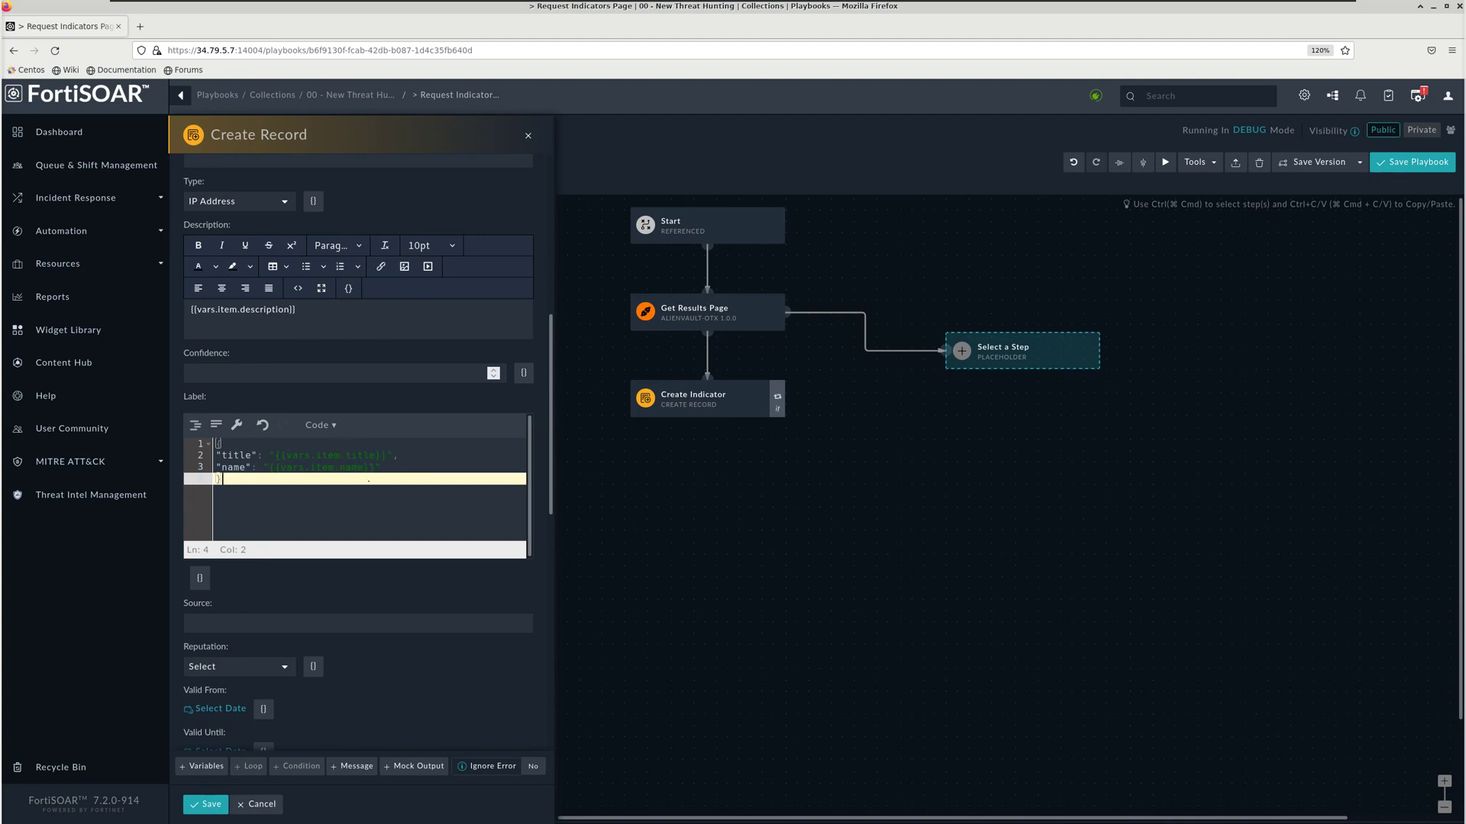
scroll(220, 373, "up", 5)
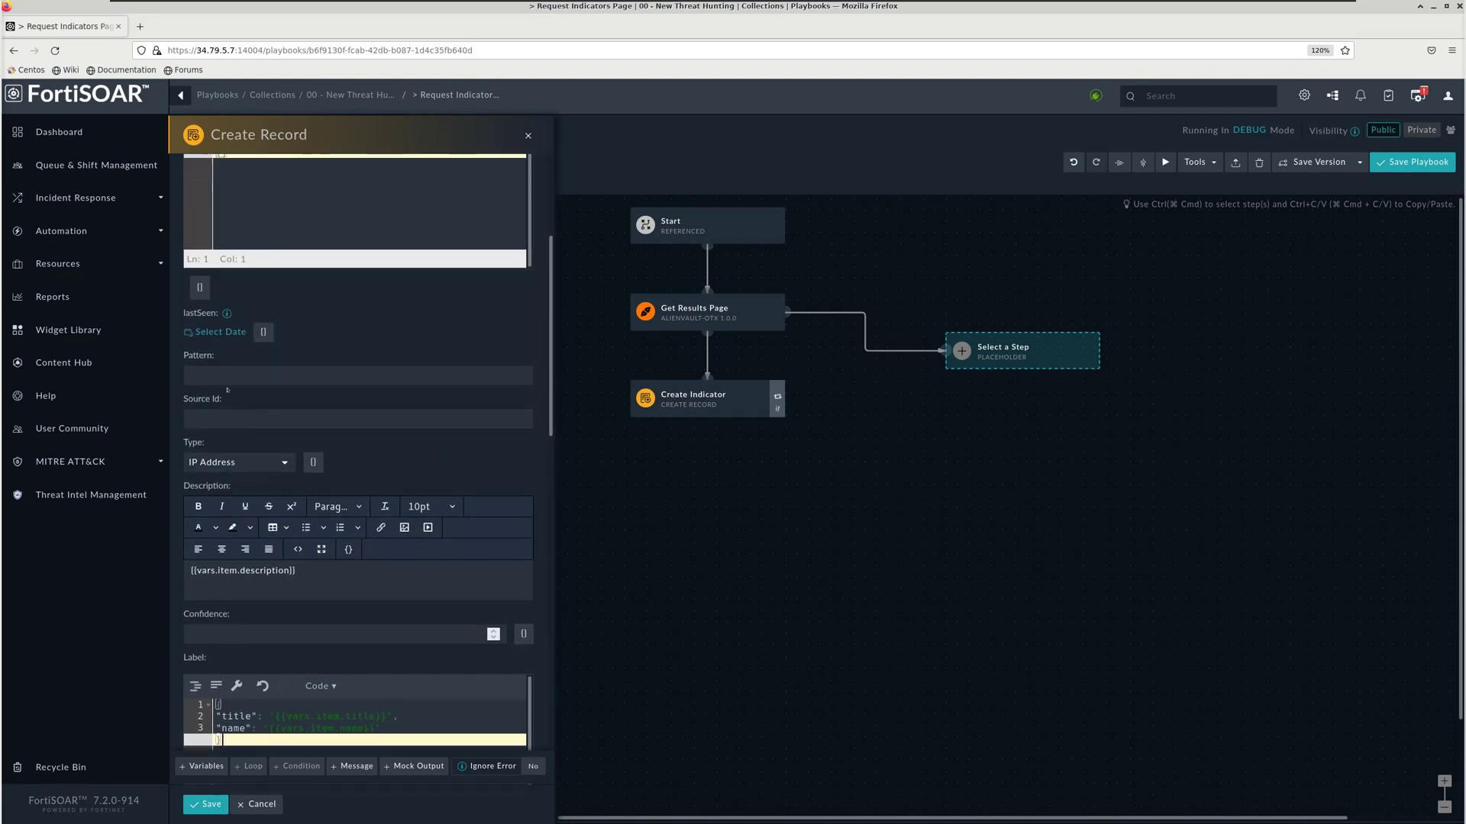
- Set the Reputation field to Malicious, then filter the fields by 'source'
scroll(221, 373, "up", 5)
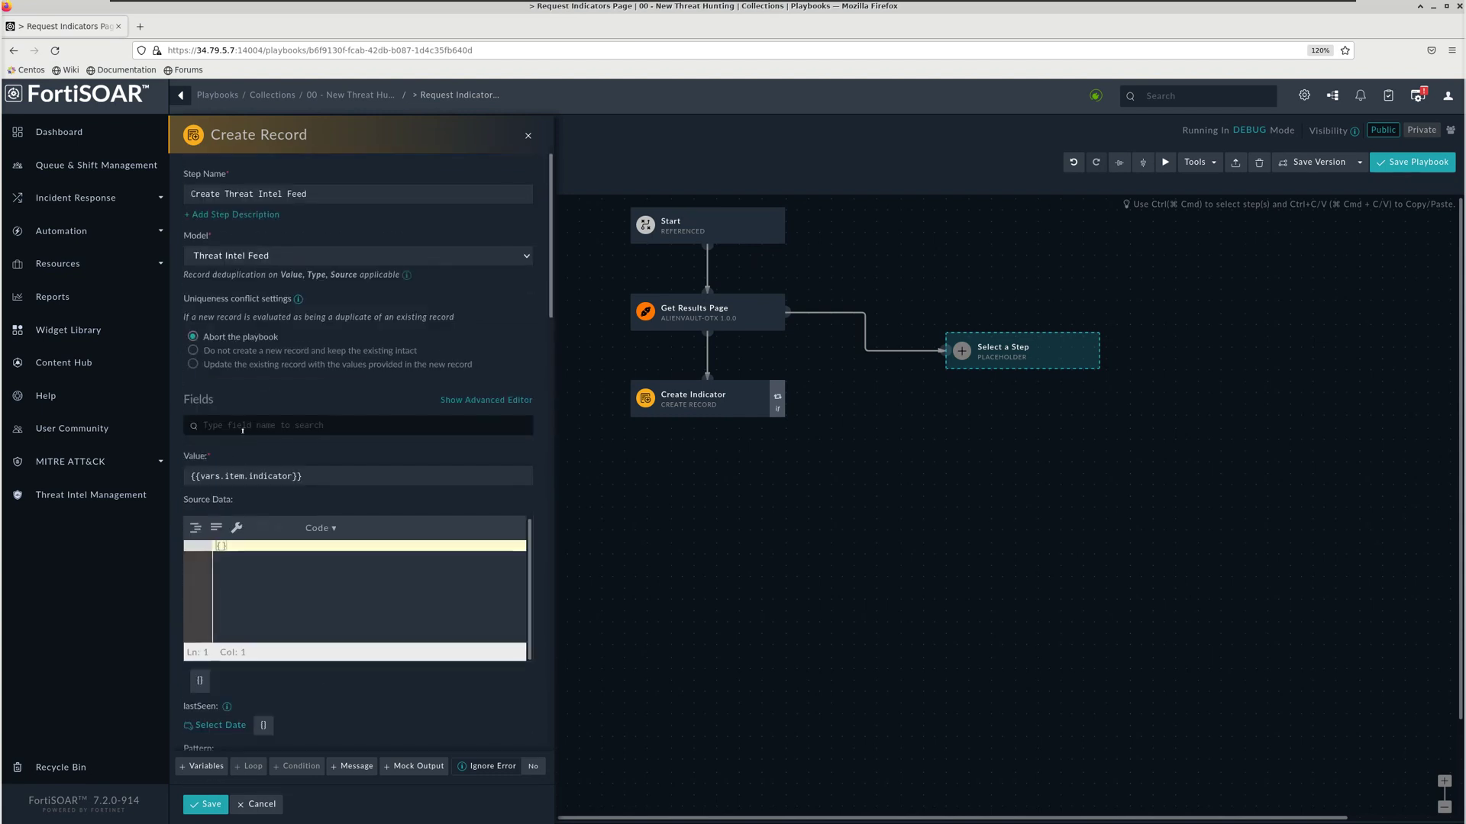
left_click(248, 425)
type("rep")
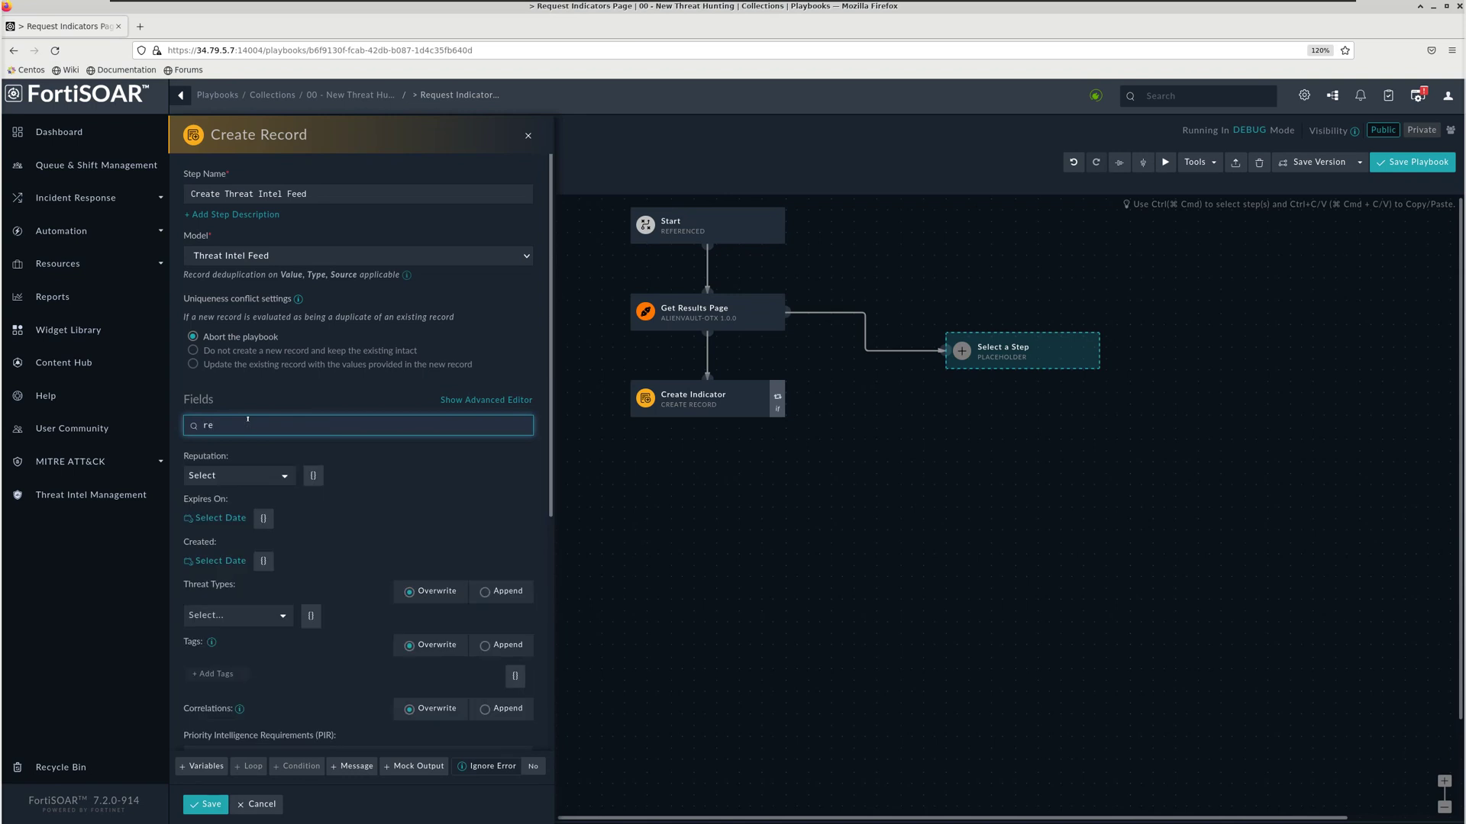
left_click(229, 476)
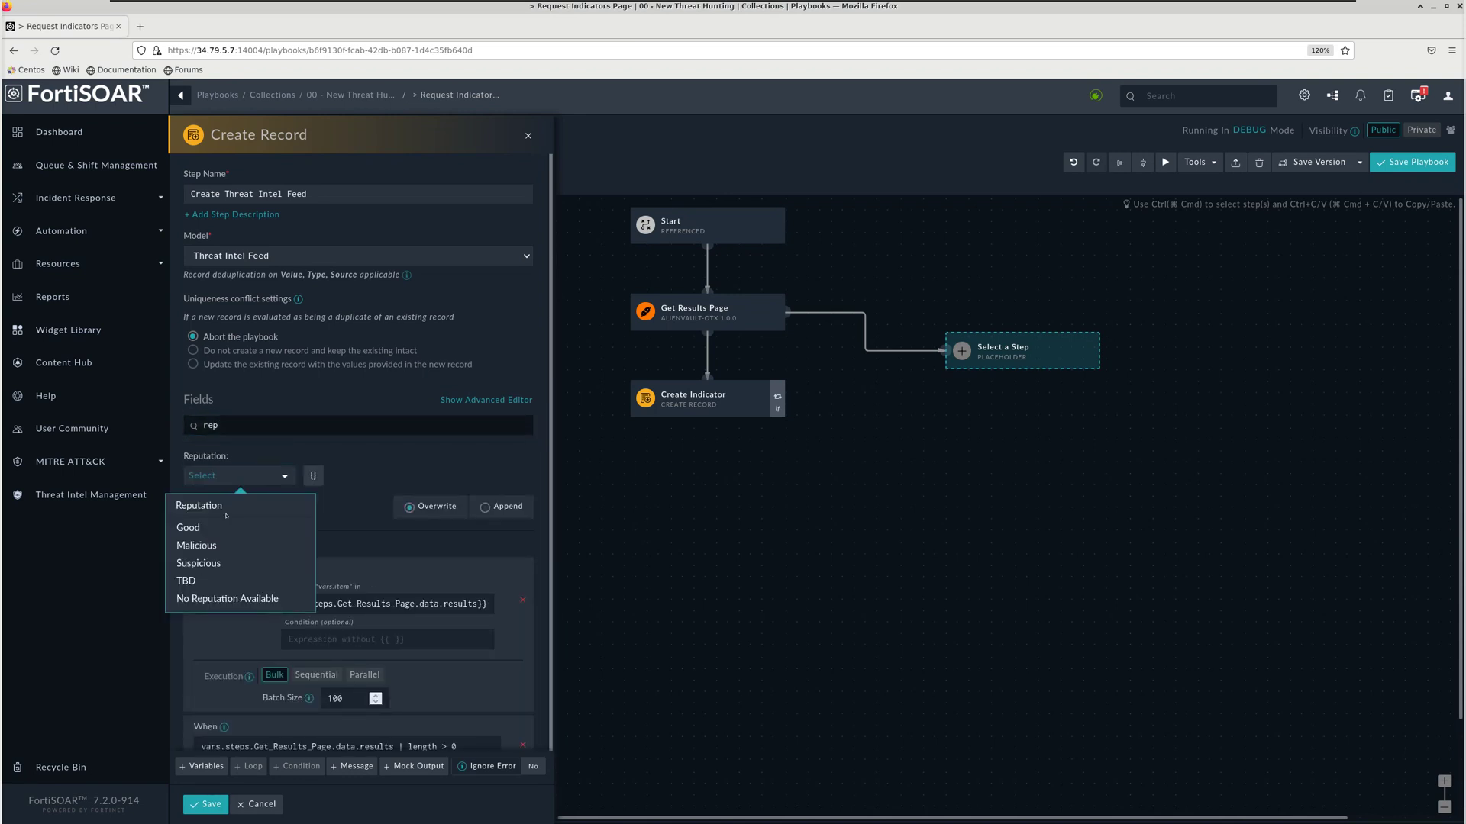
left_click(201, 545)
double_click(251, 421)
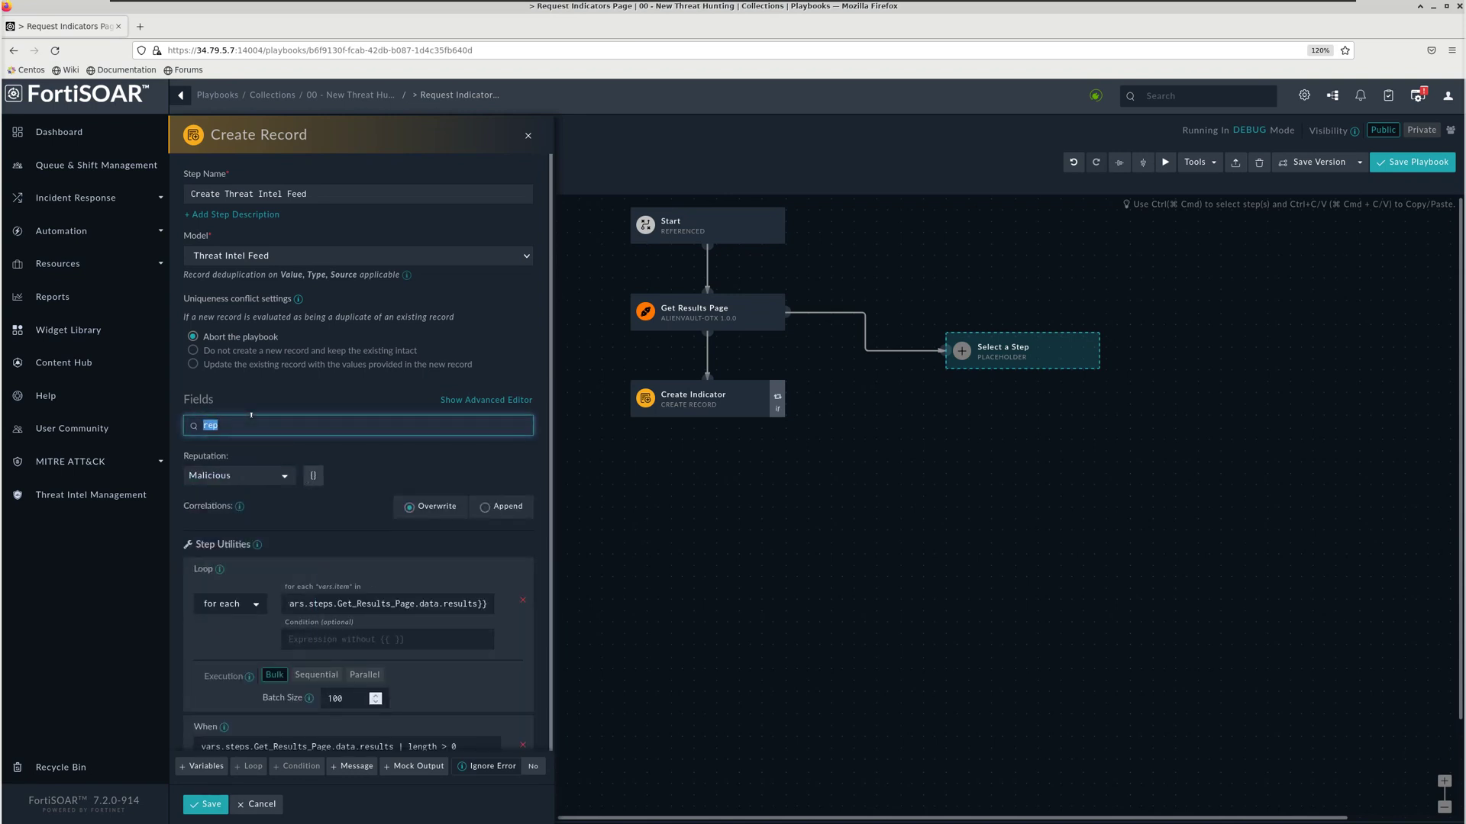
key("BackSpace")
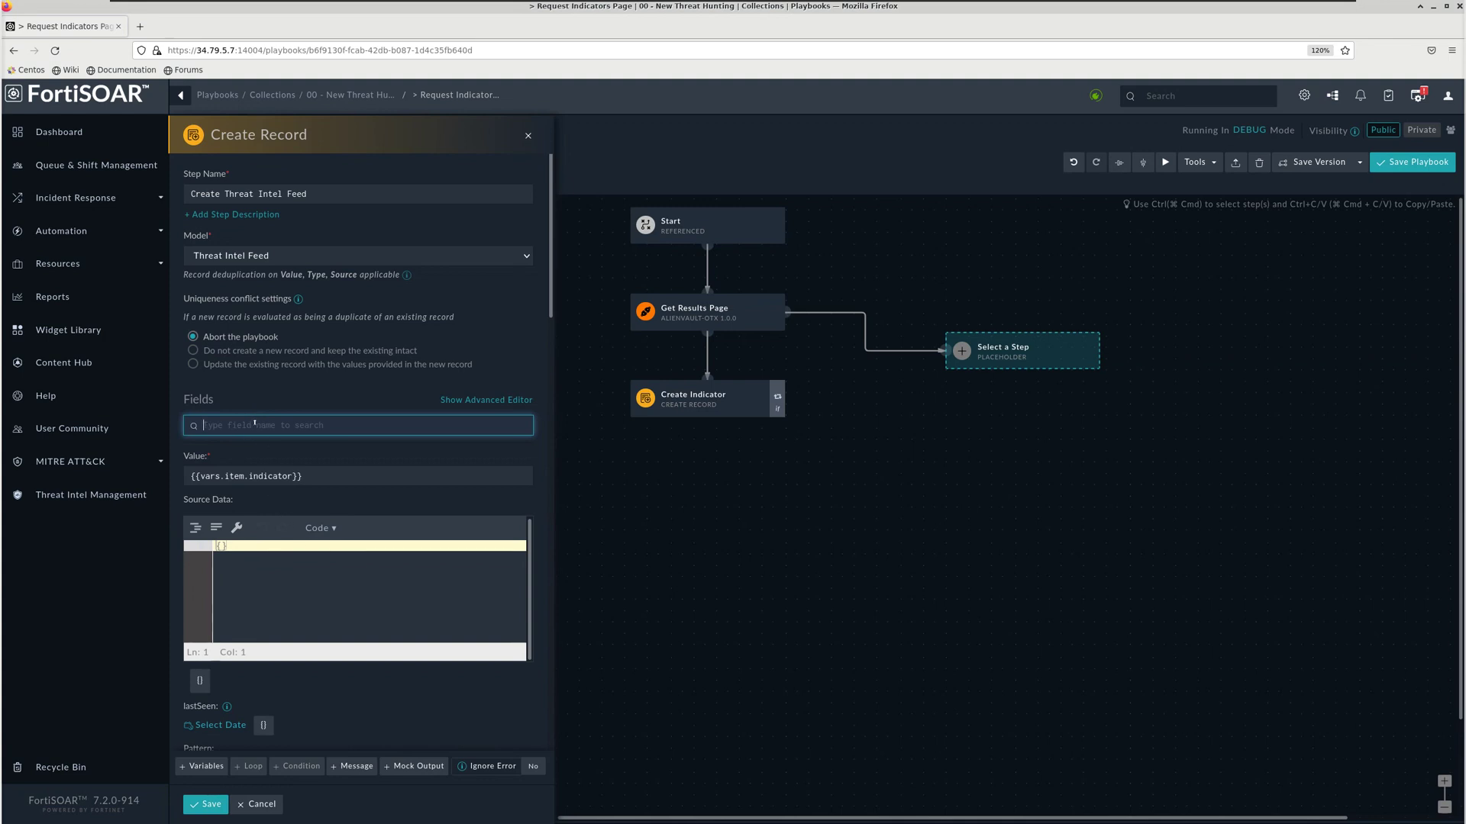
type("source")
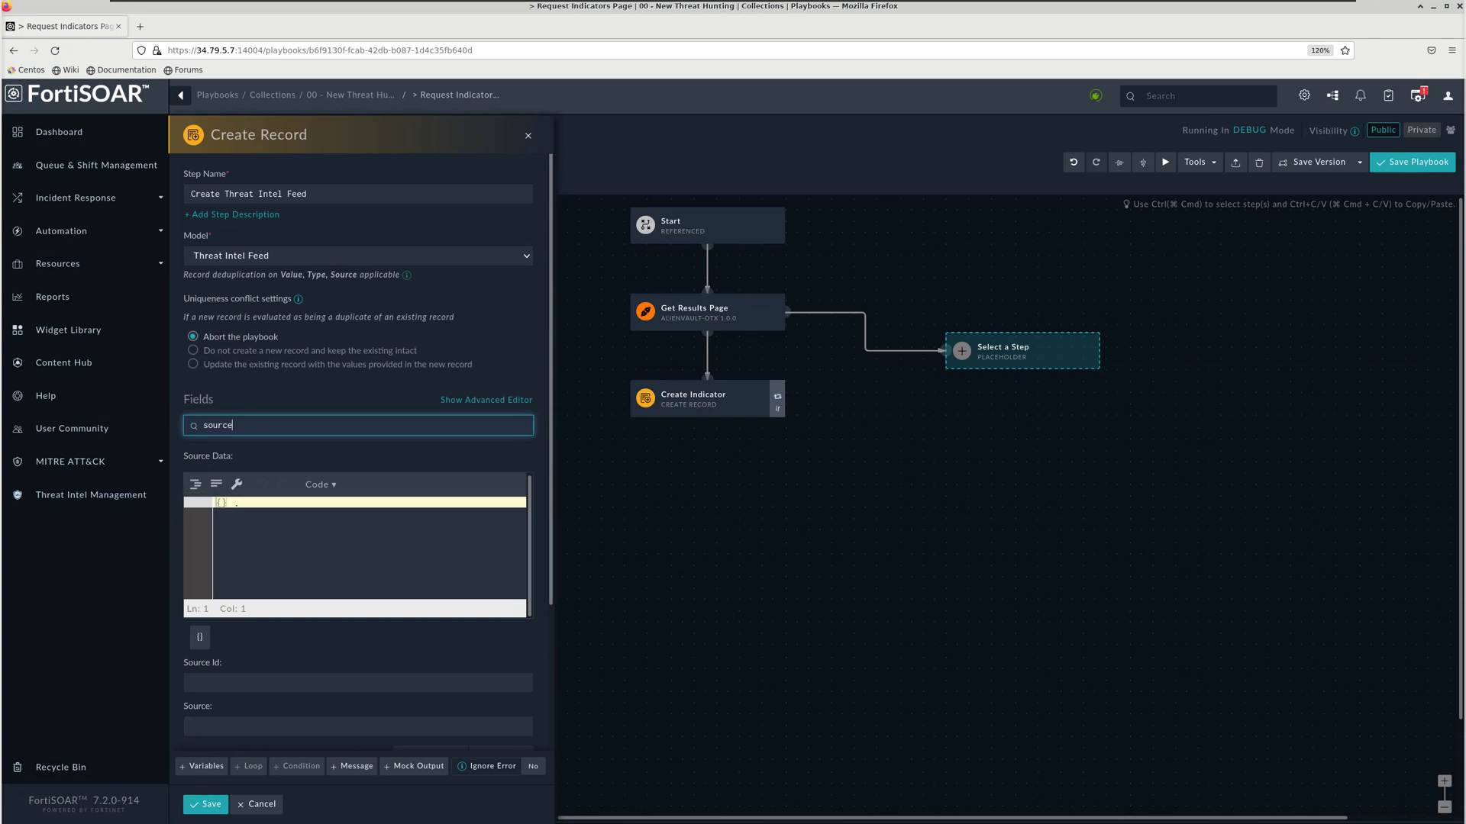
- Set Source Data to {{vars.item}} and choose 'Update the existing record' for duplicates
left_click(200, 636)
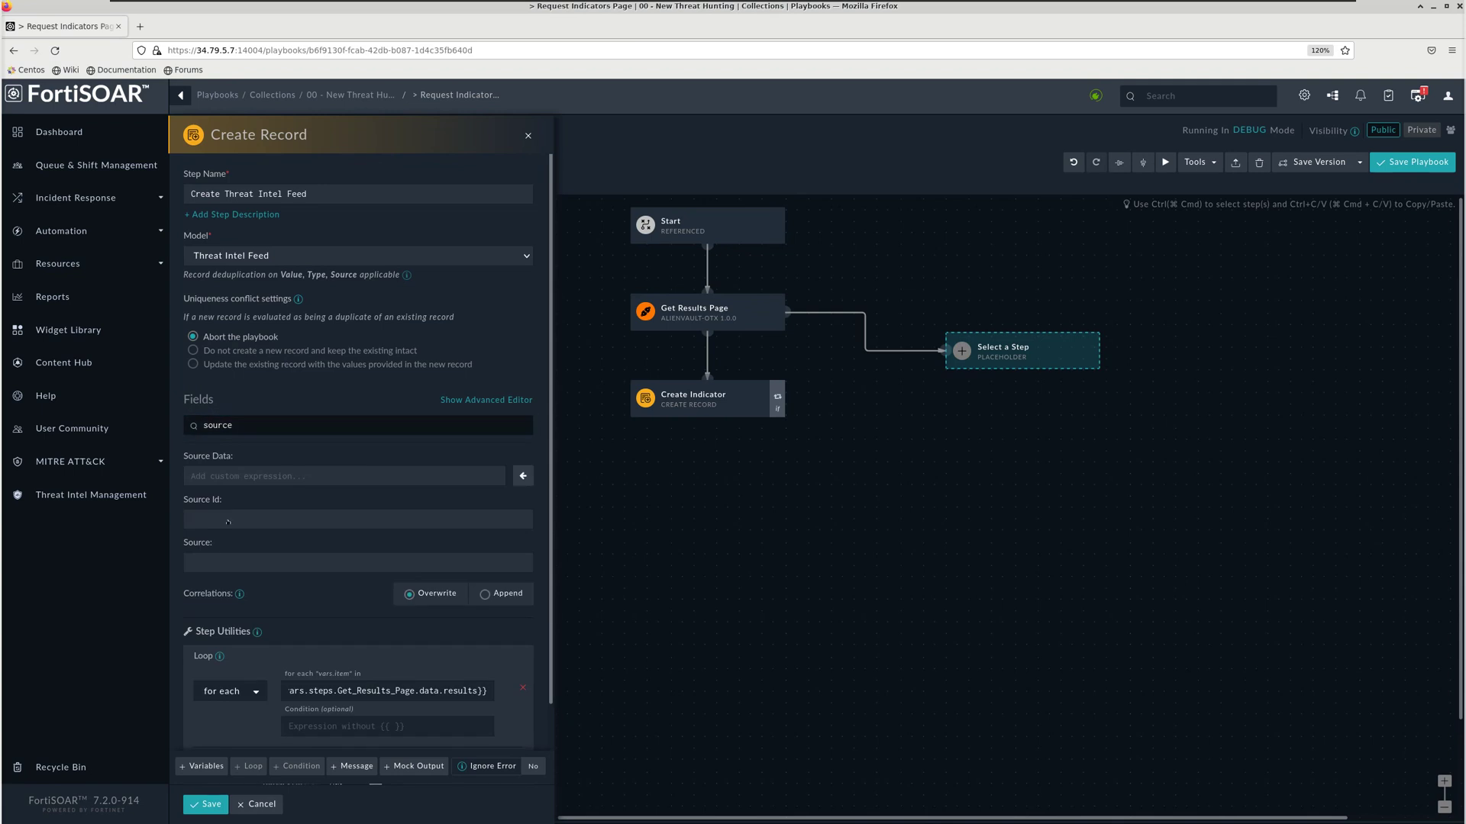
left_click(220, 476)
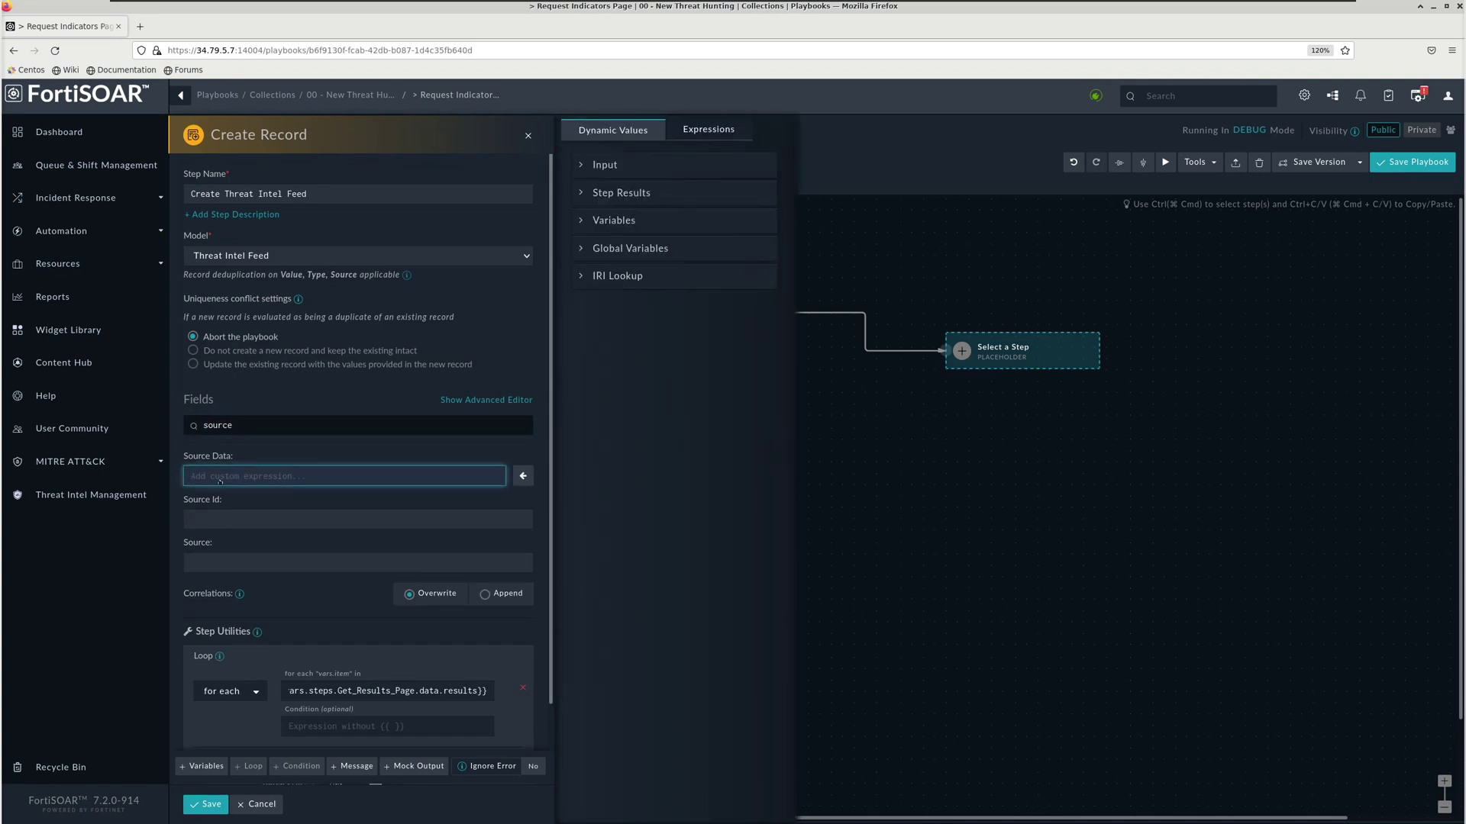
type("{{")
type("i")
type("s.item")
type("}}")
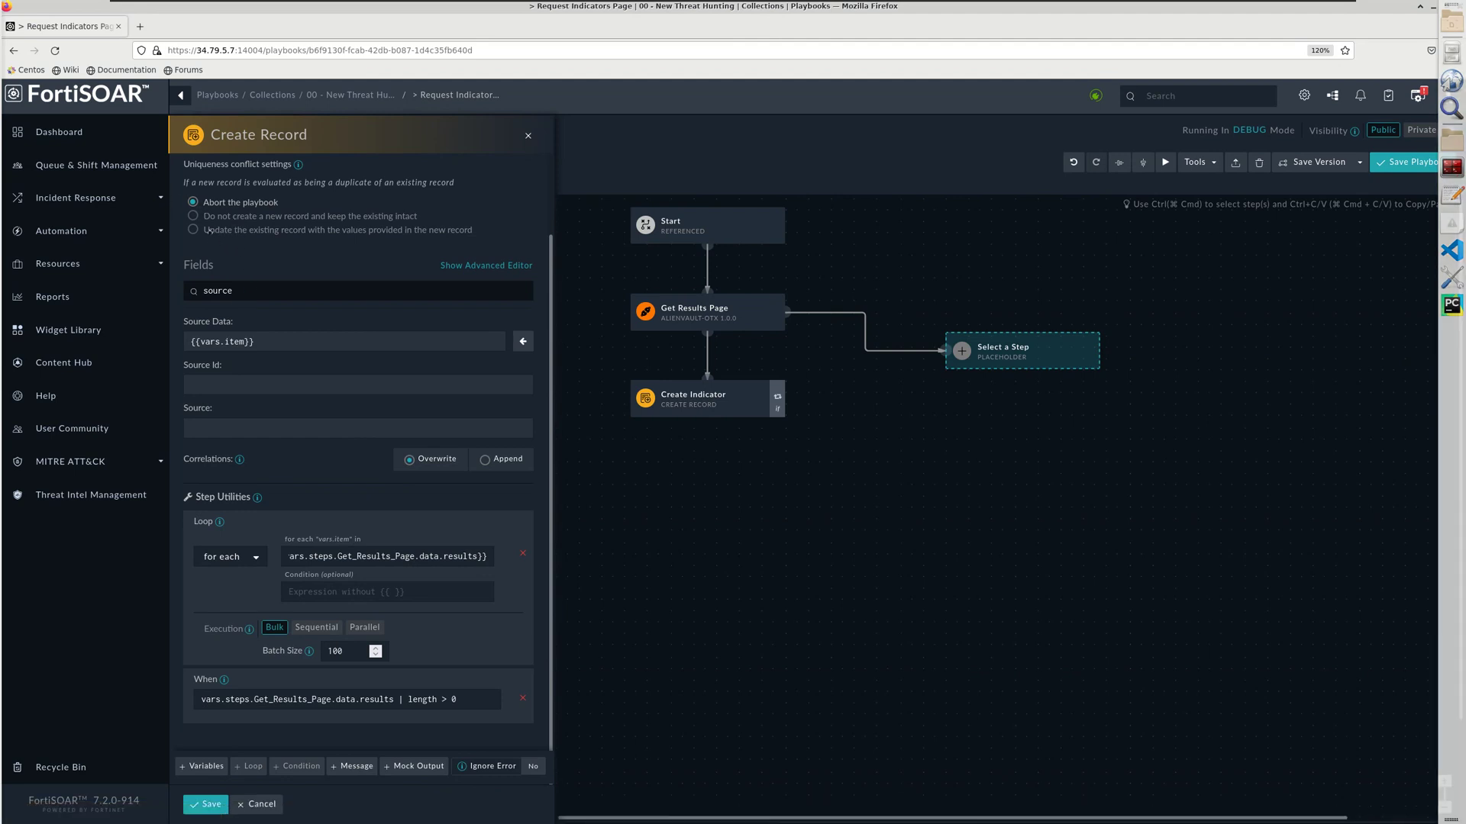
left_click(214, 231)
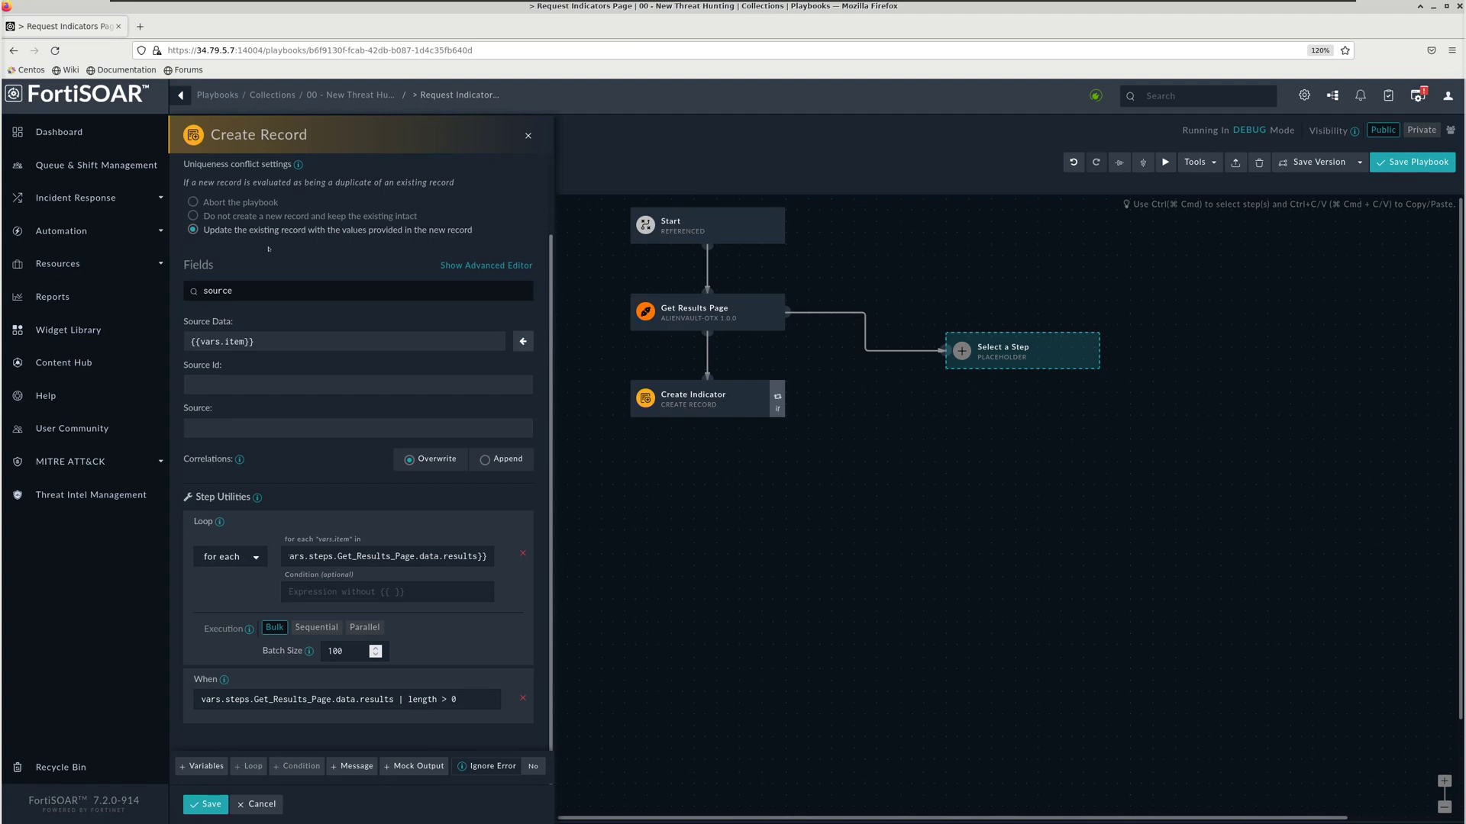
- Save the Create Threat Intel Feed step and the playbook, and auto-arrange the steps
left_click(202, 804)
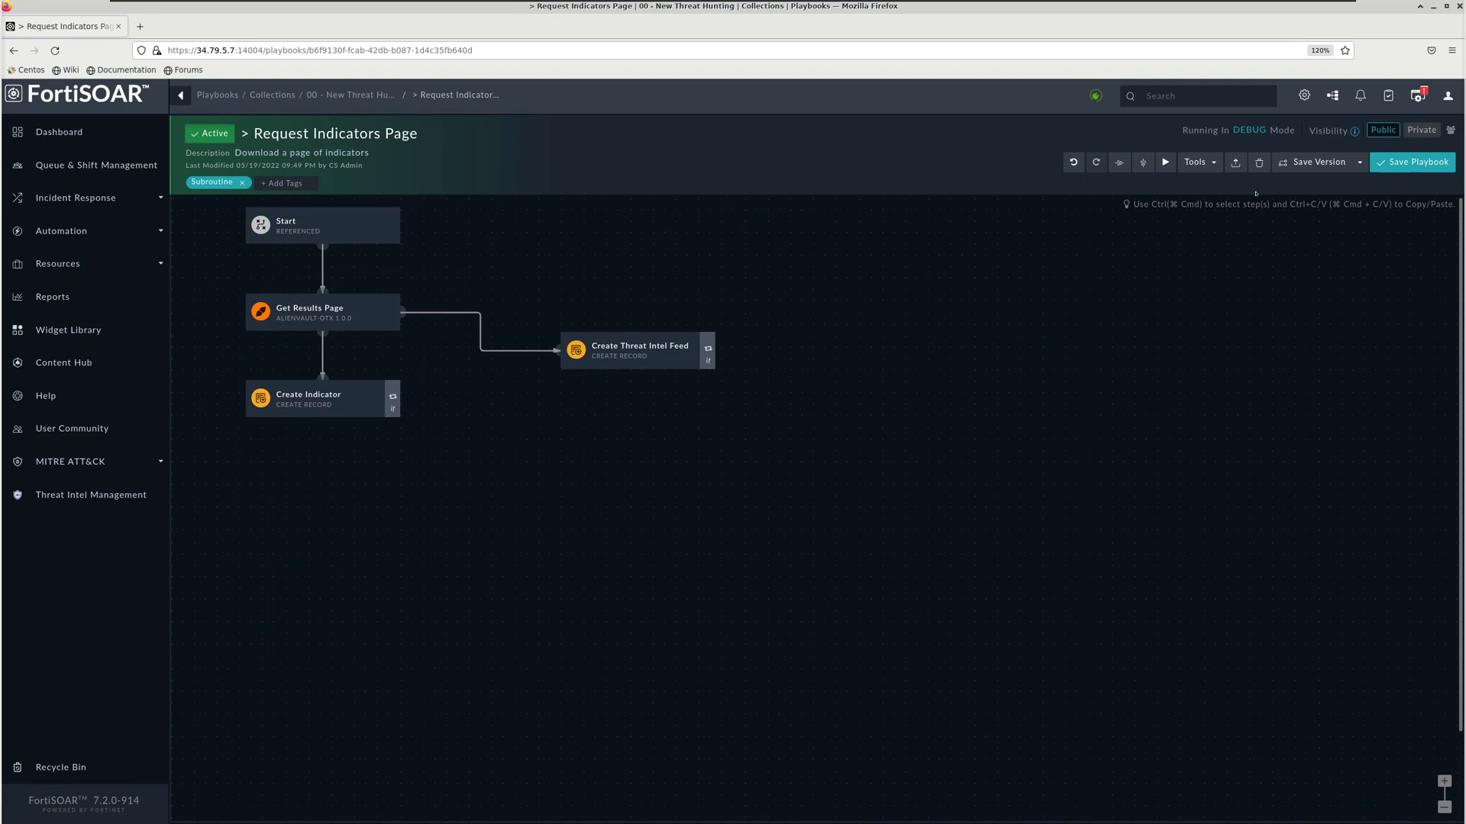
left_click(1412, 162)
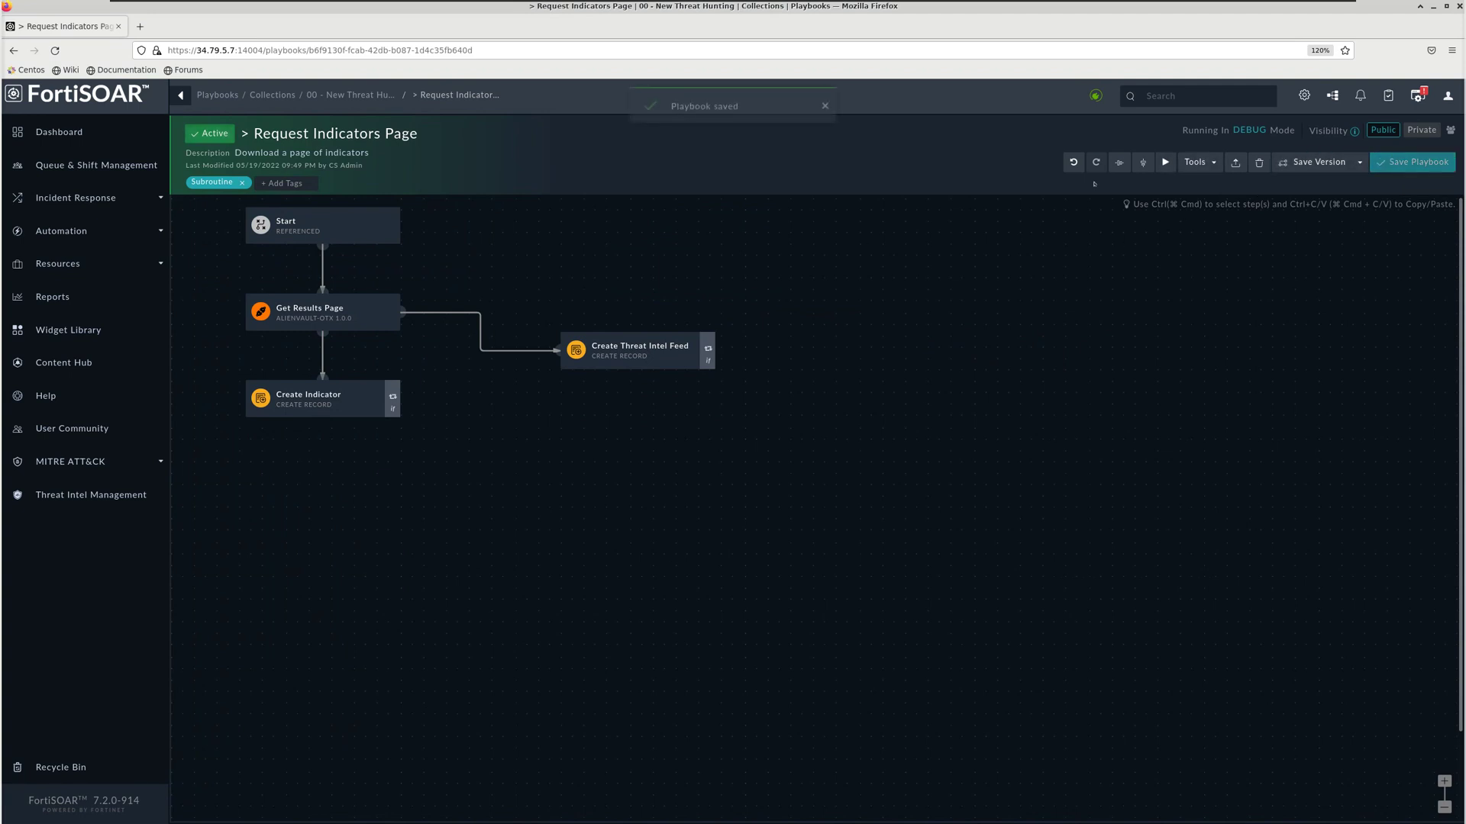
left_click(1143, 162)
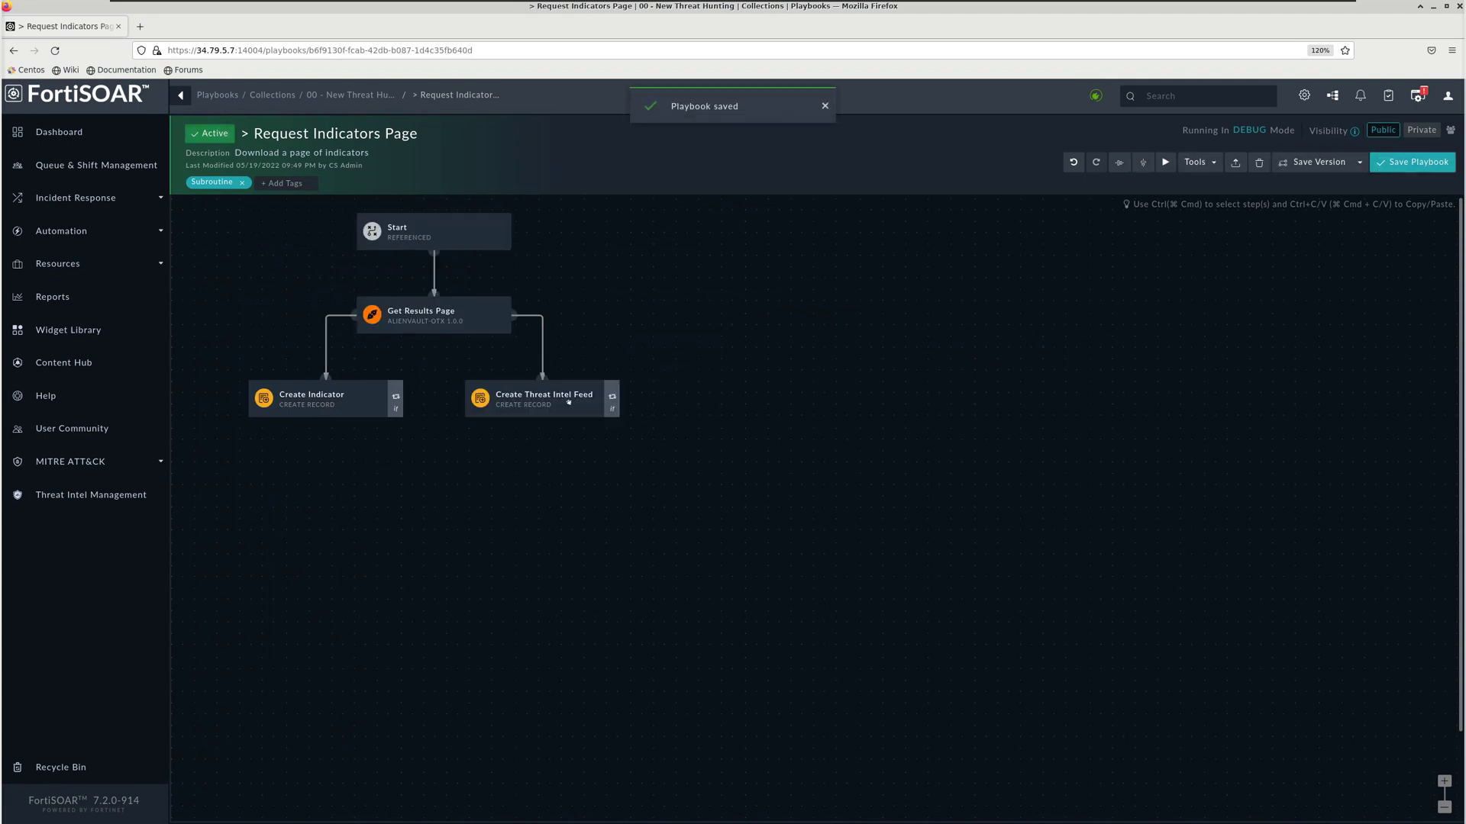
- Delete the connection into Create Indicator and the Create Indicator step itself
mouse_move(338, 398)
left_click(323, 337)
key("Return")
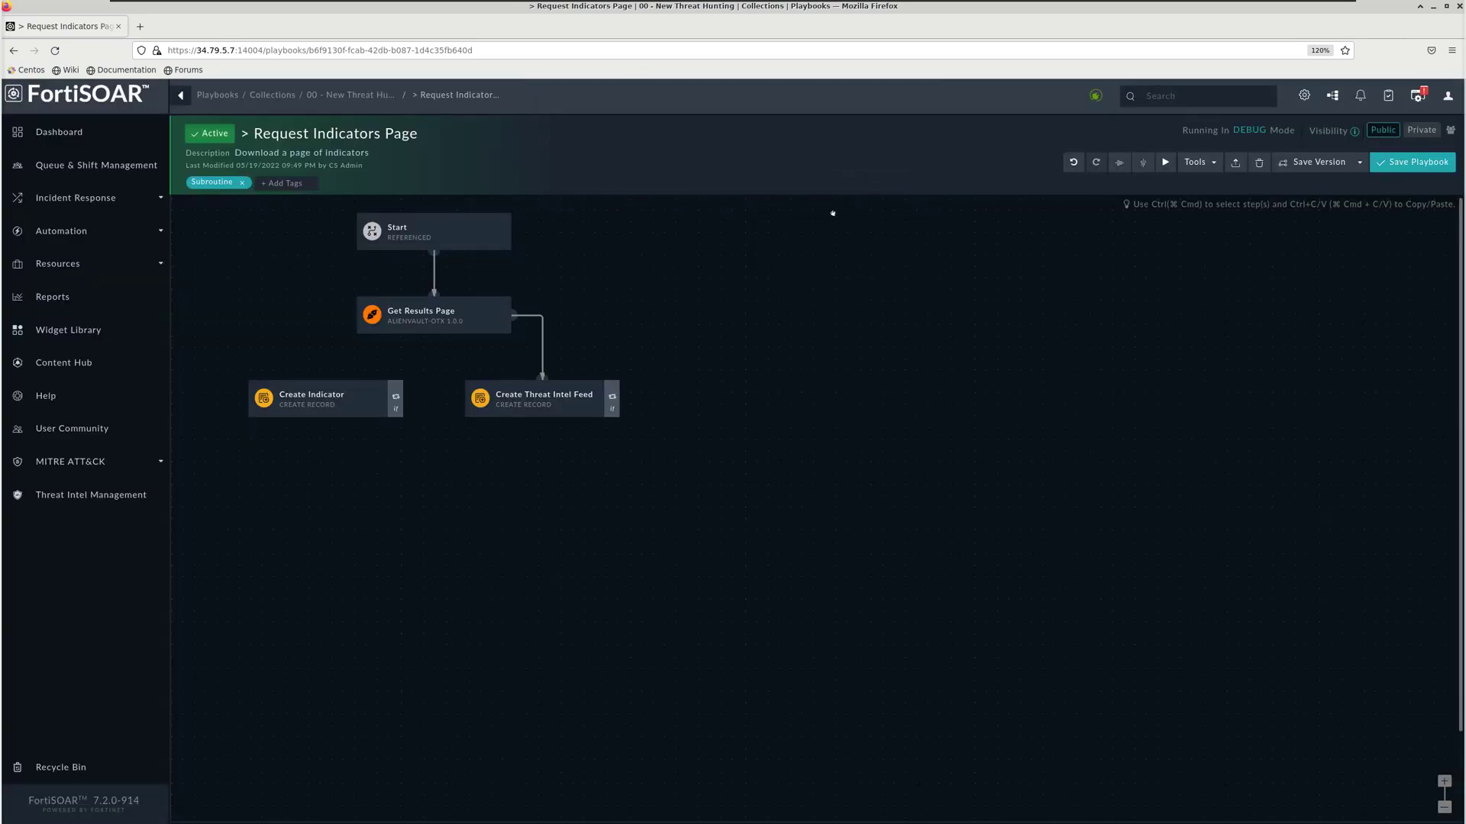
left_click(388, 378)
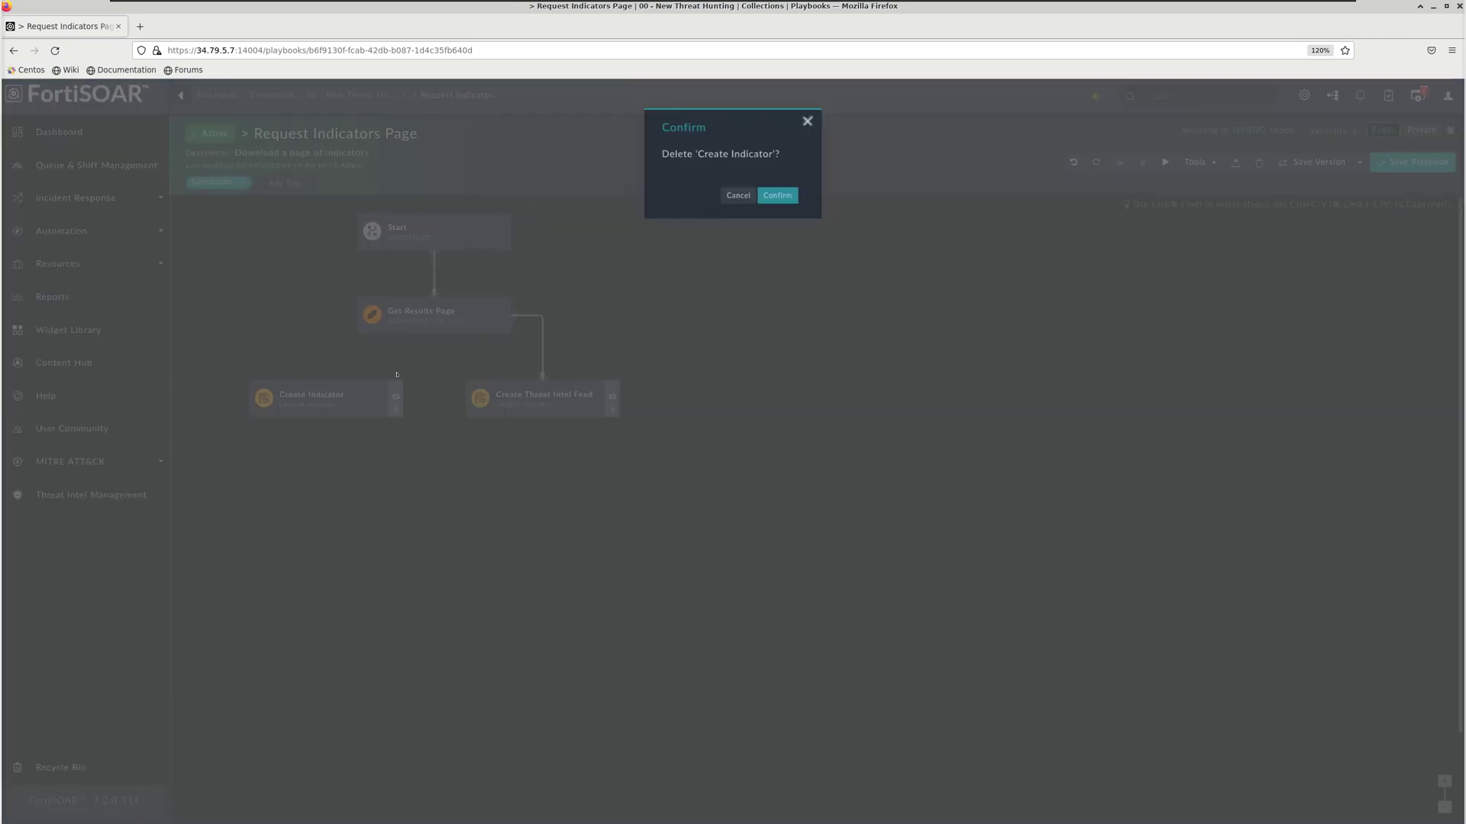
left_click(782, 200)
- Re-arrange the steps, save the playbook, and return to the 00 - New Threat Hunting collection
left_click(1142, 162)
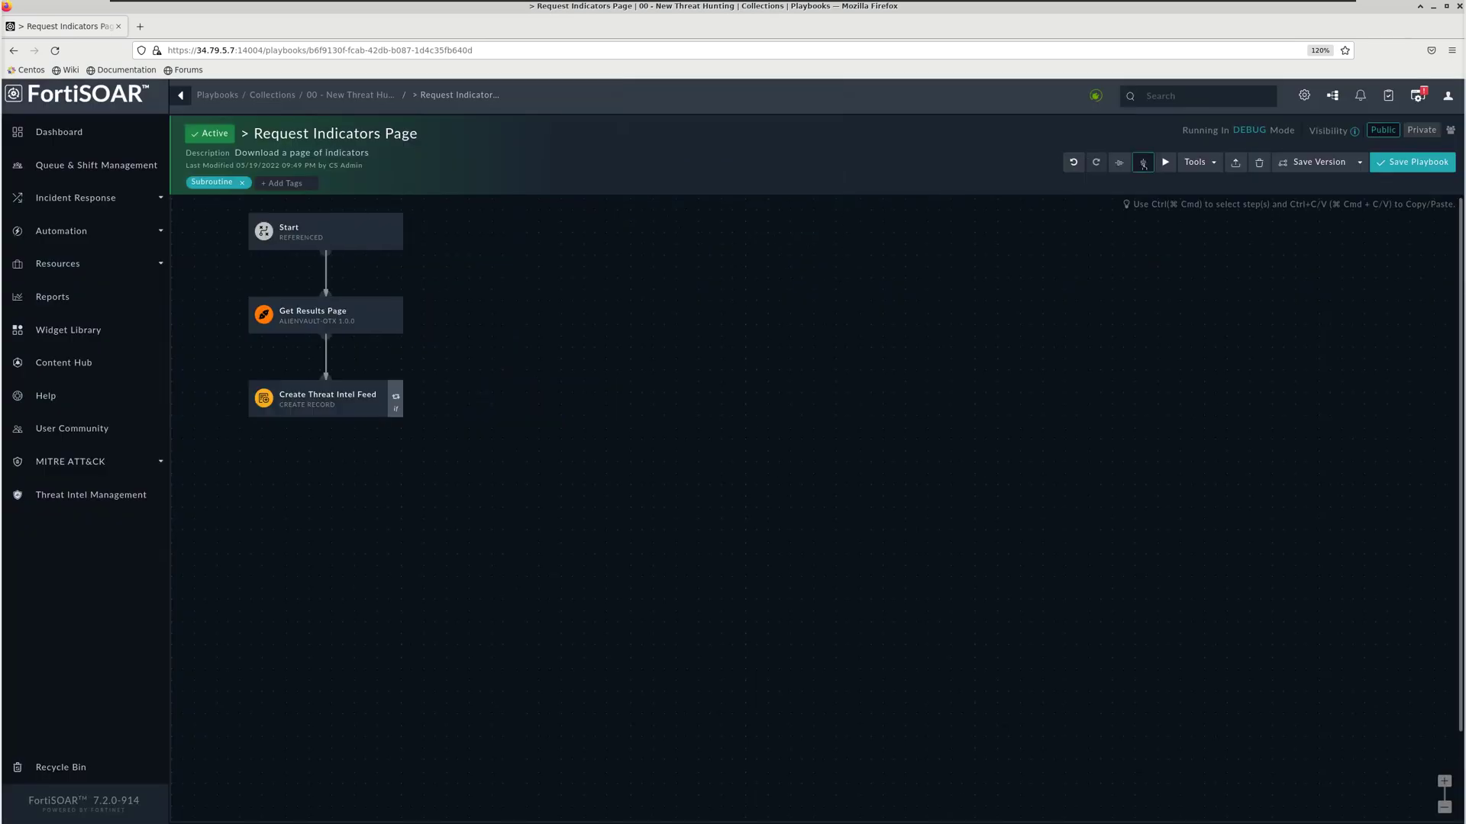
left_click(1389, 162)
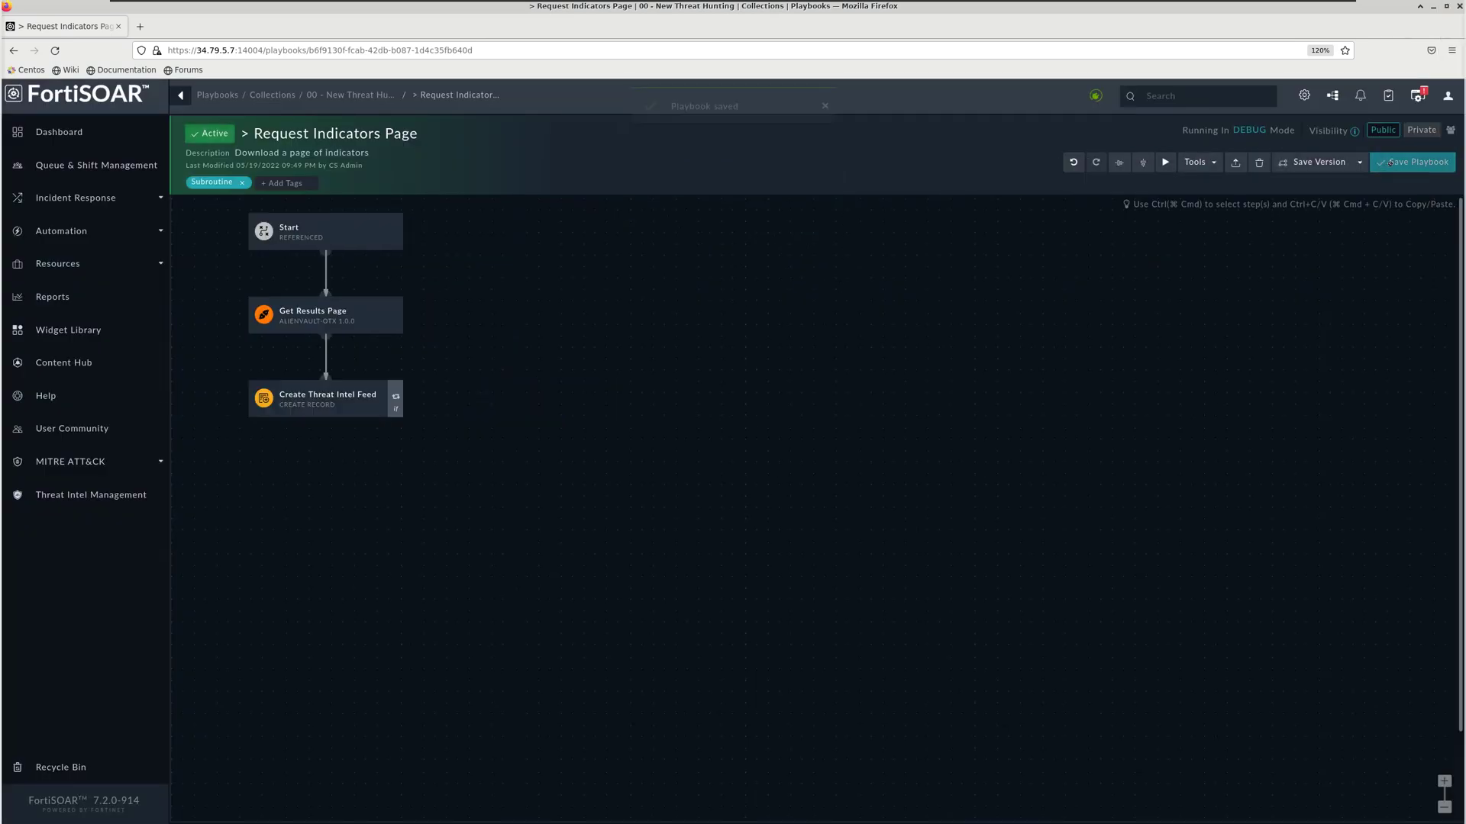
left_click(349, 95)
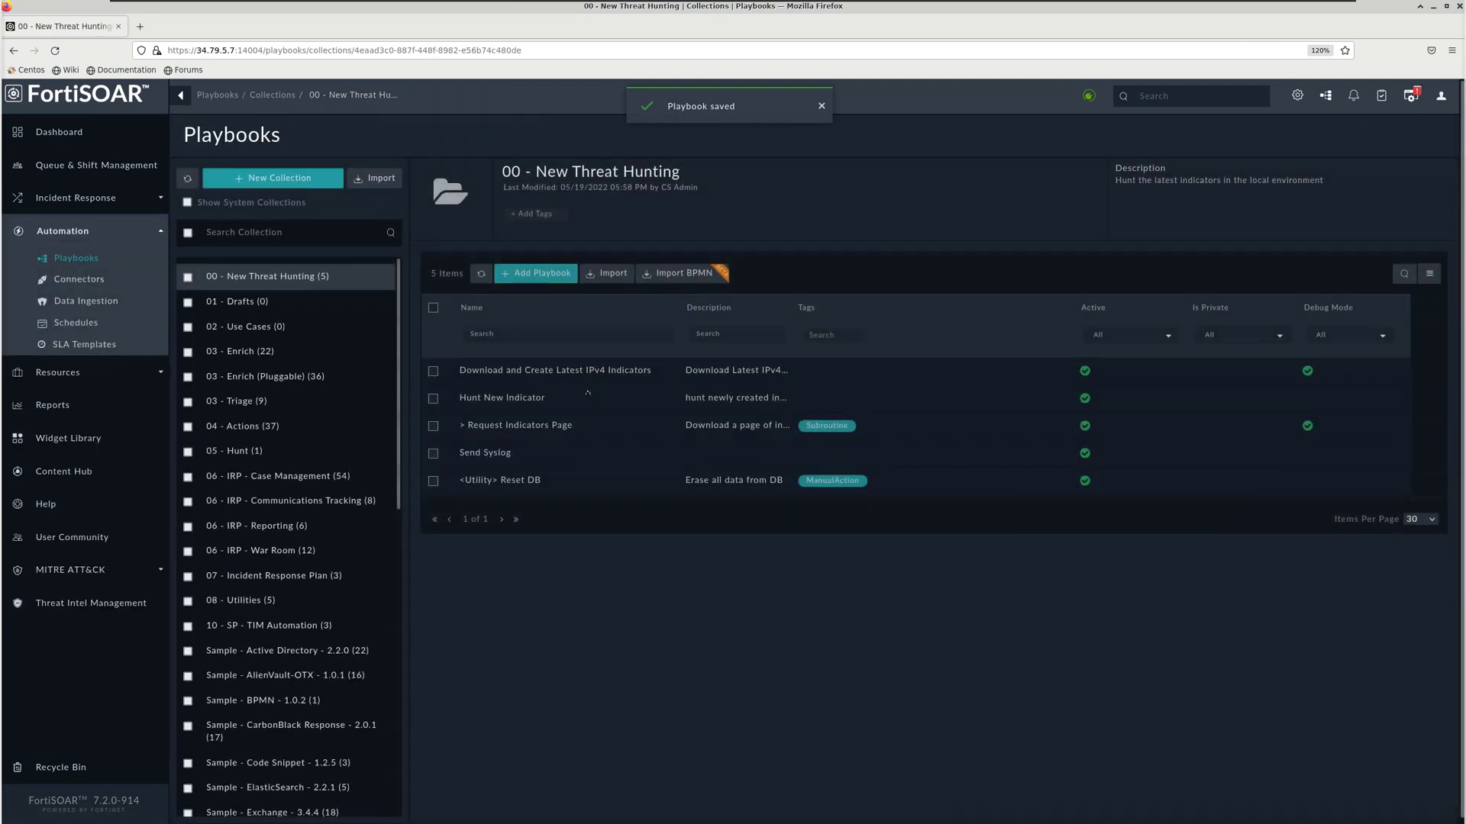
- Run Download and Create Latest IPv4 Indicators with last run data, then open Threat Intel Management
left_click(562, 377)
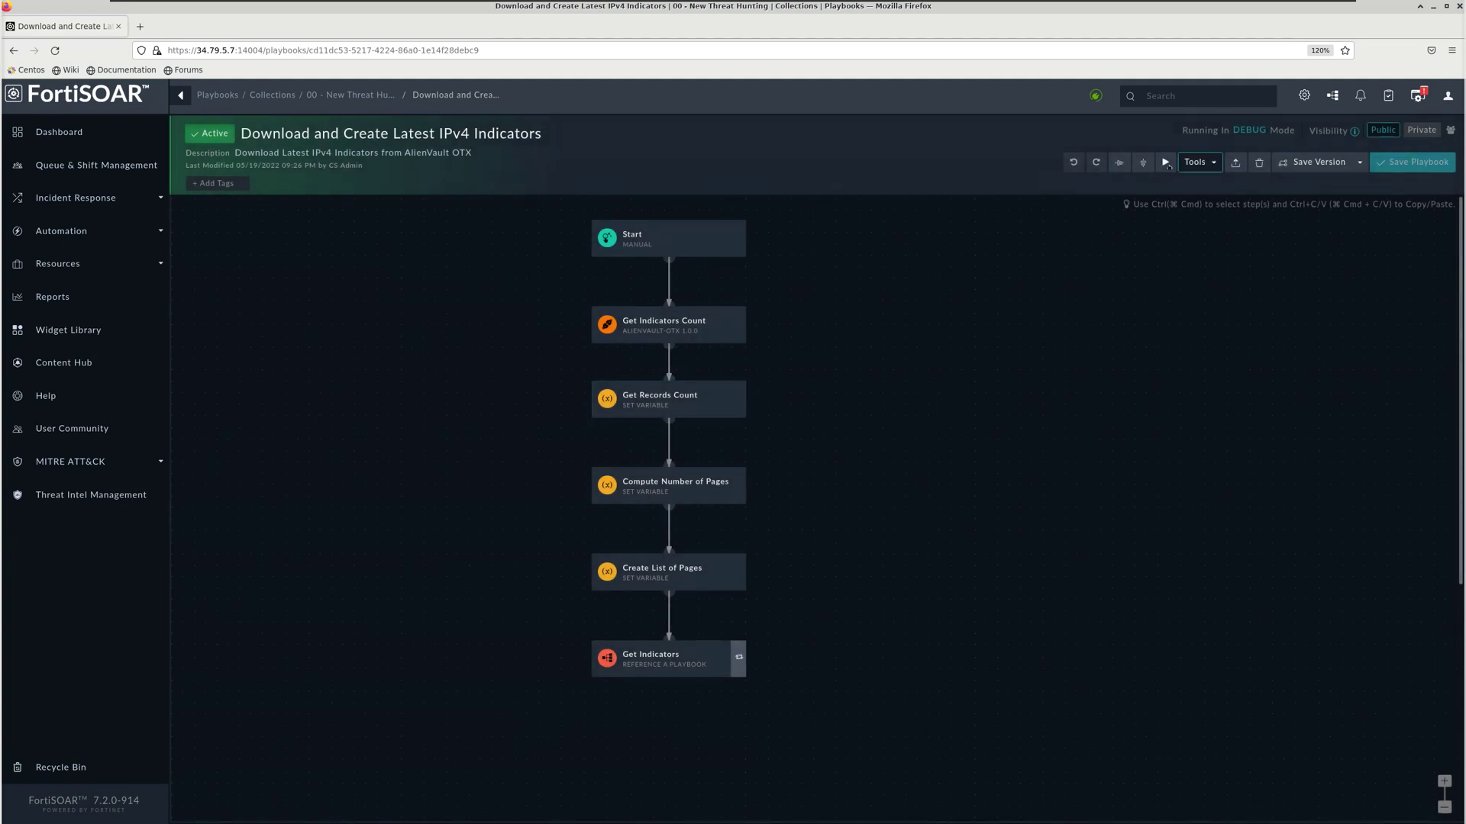
left_click(1165, 162)
left_click(238, 806)
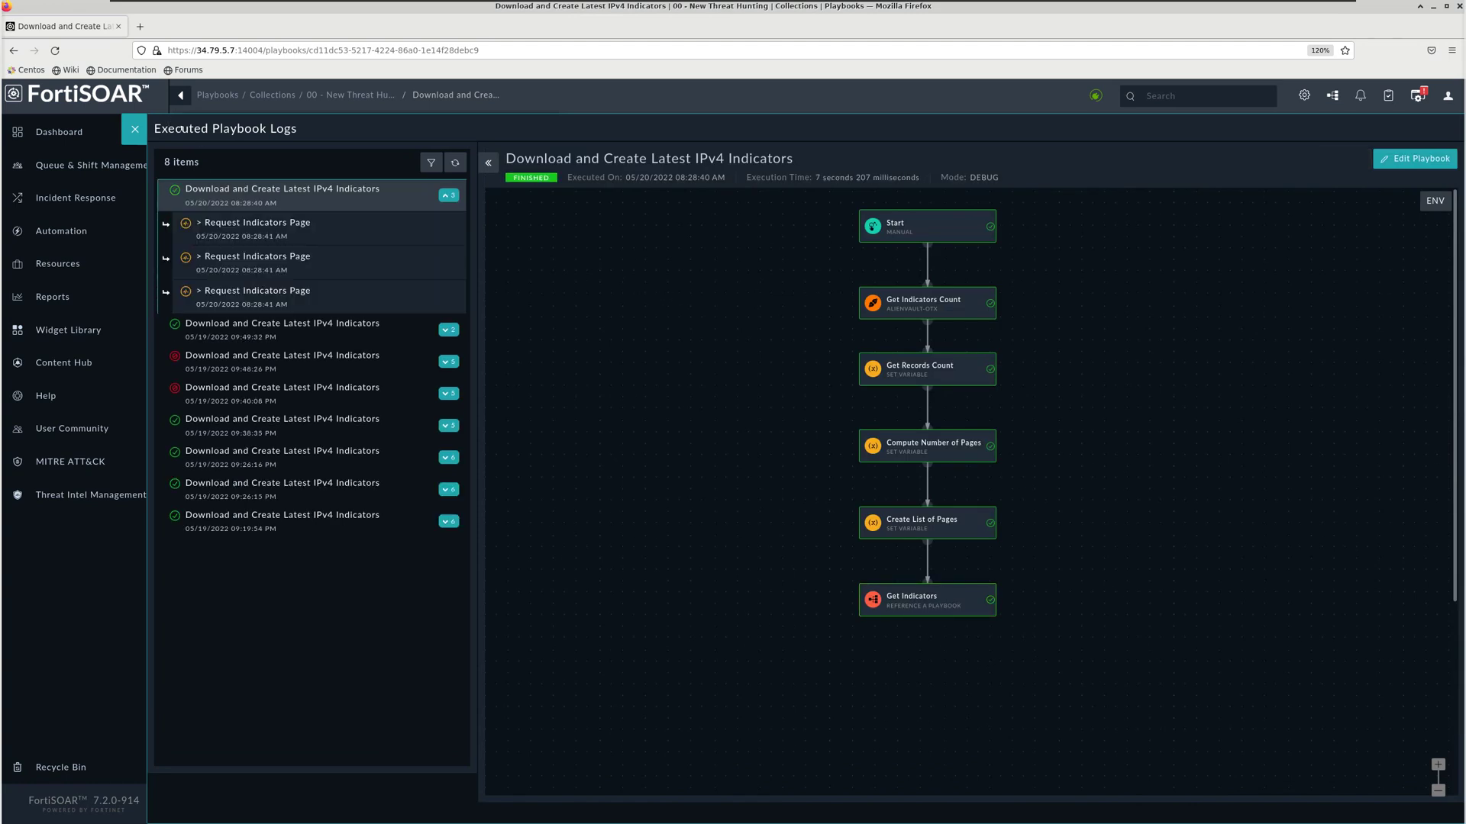
left_click(133, 130)
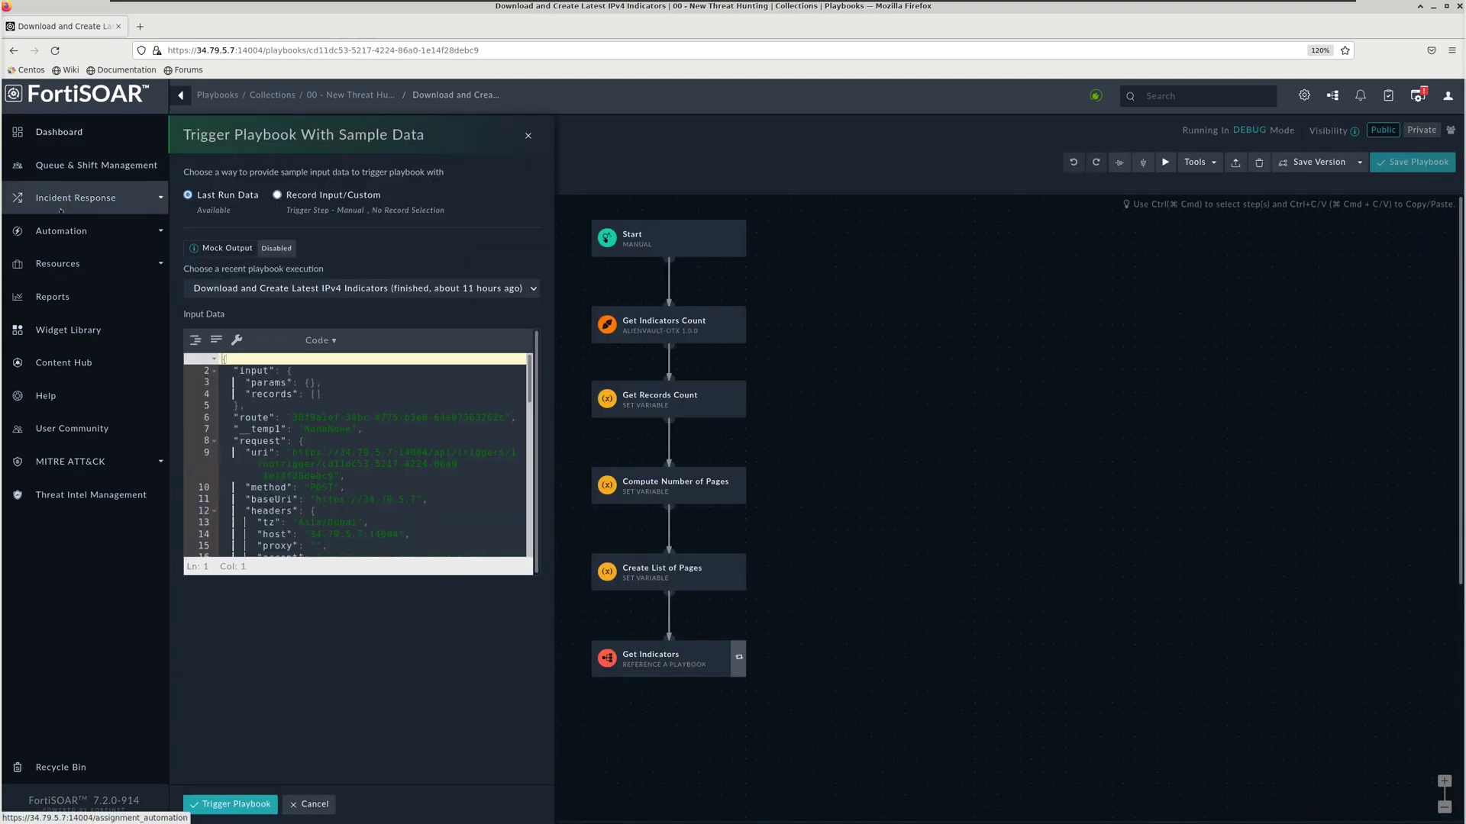
left_click(76, 496)
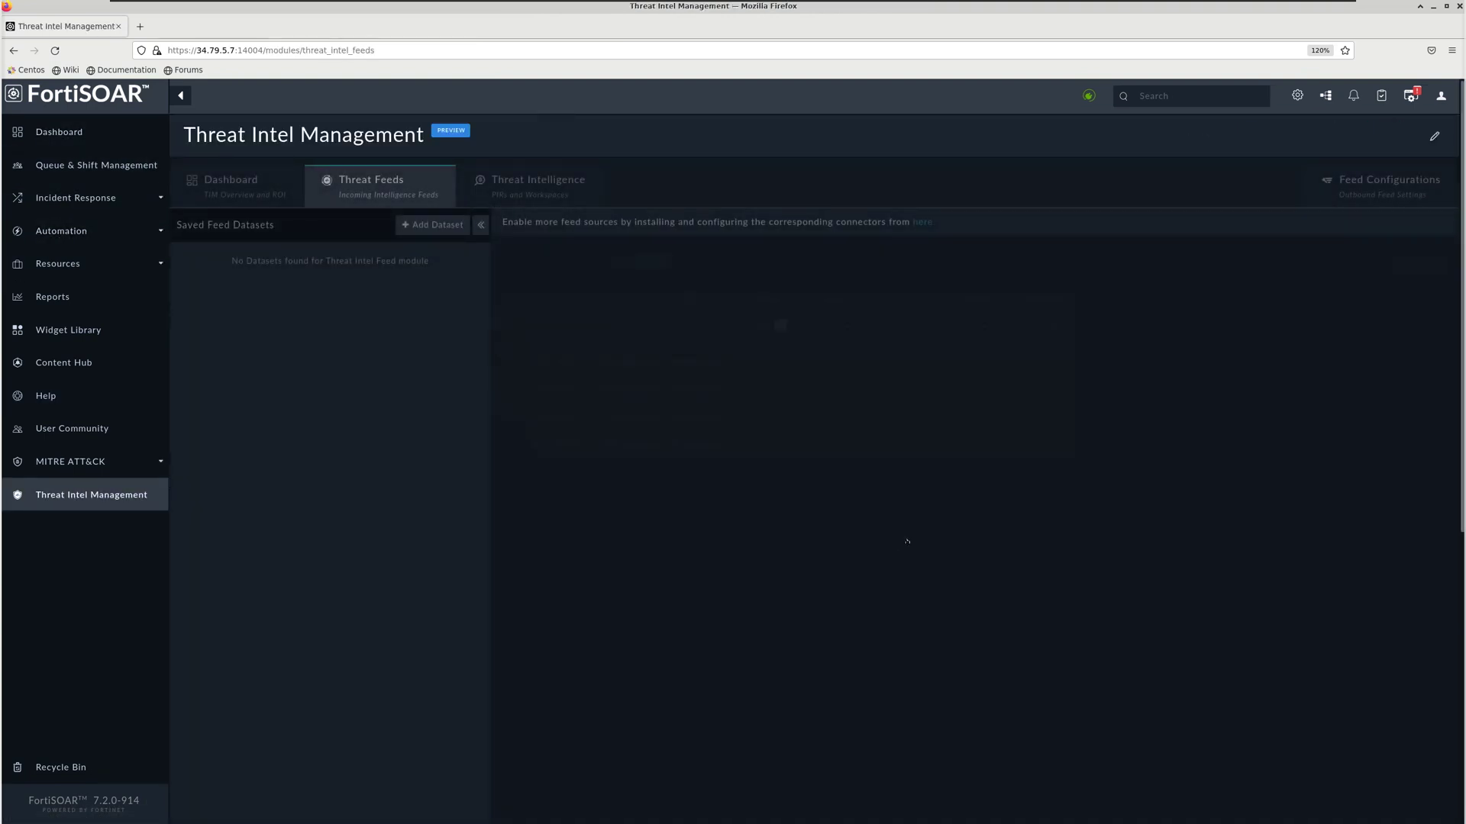